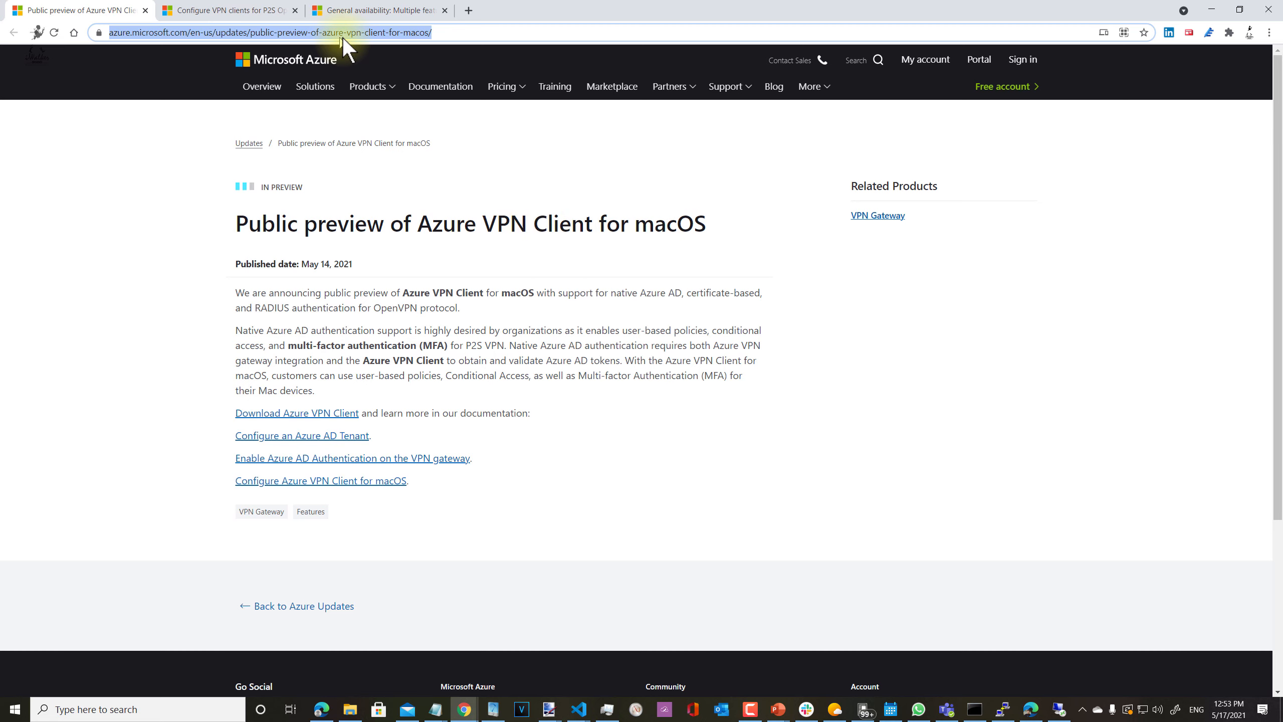
# Review the general availability announcement for Azure VPN Gateway features, and switch to the Azure portal window showing gw-GWdemo01
pyautogui.click(348, 10)
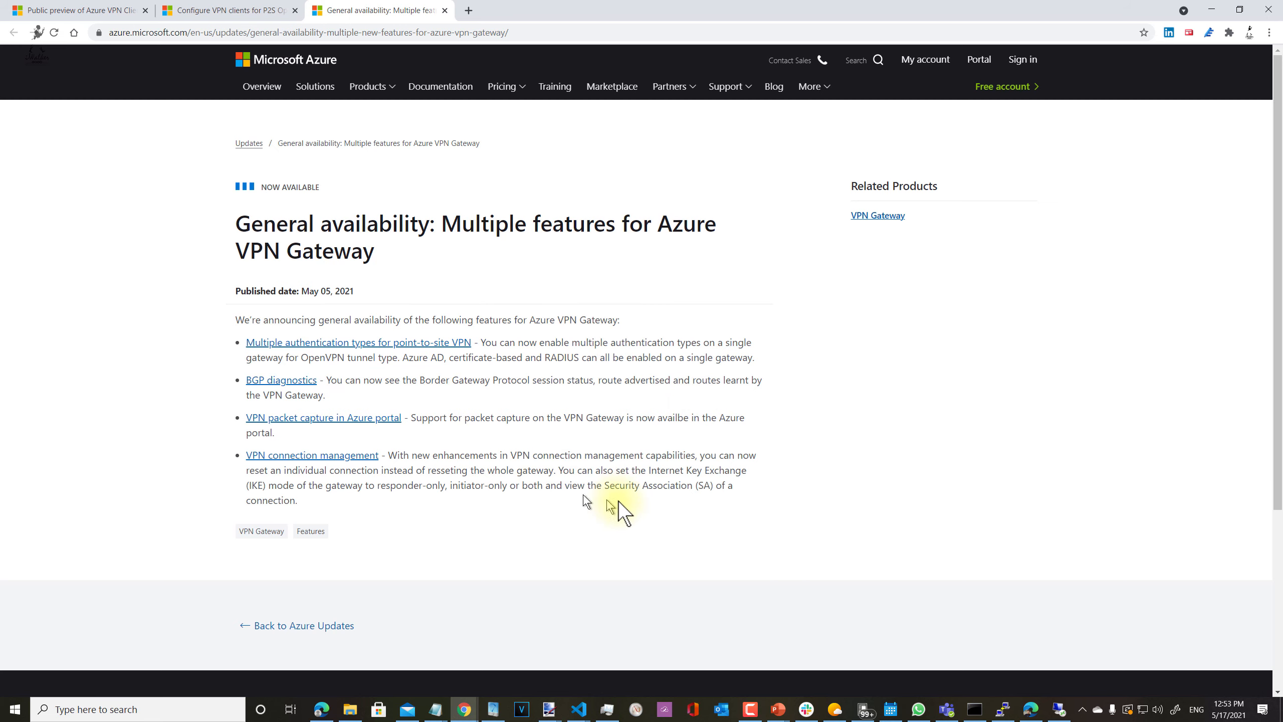
pyautogui.moveTo(461, 708)
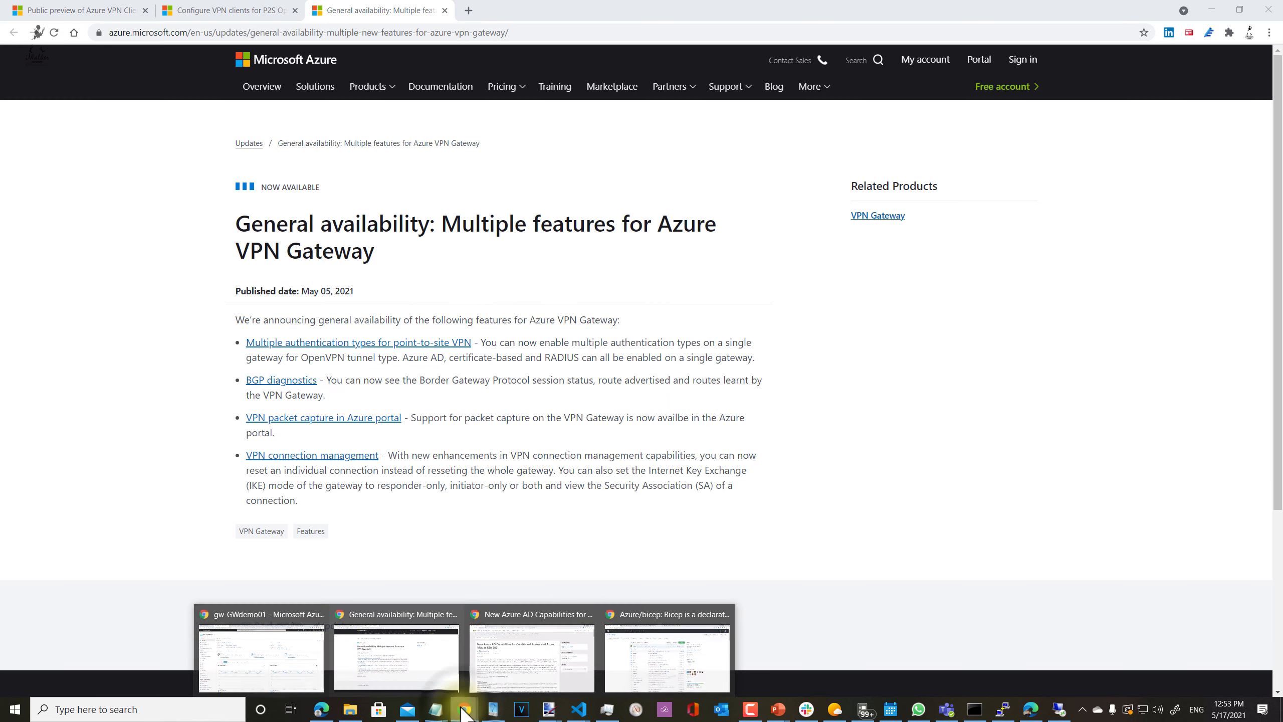
pyautogui.click(287, 663)
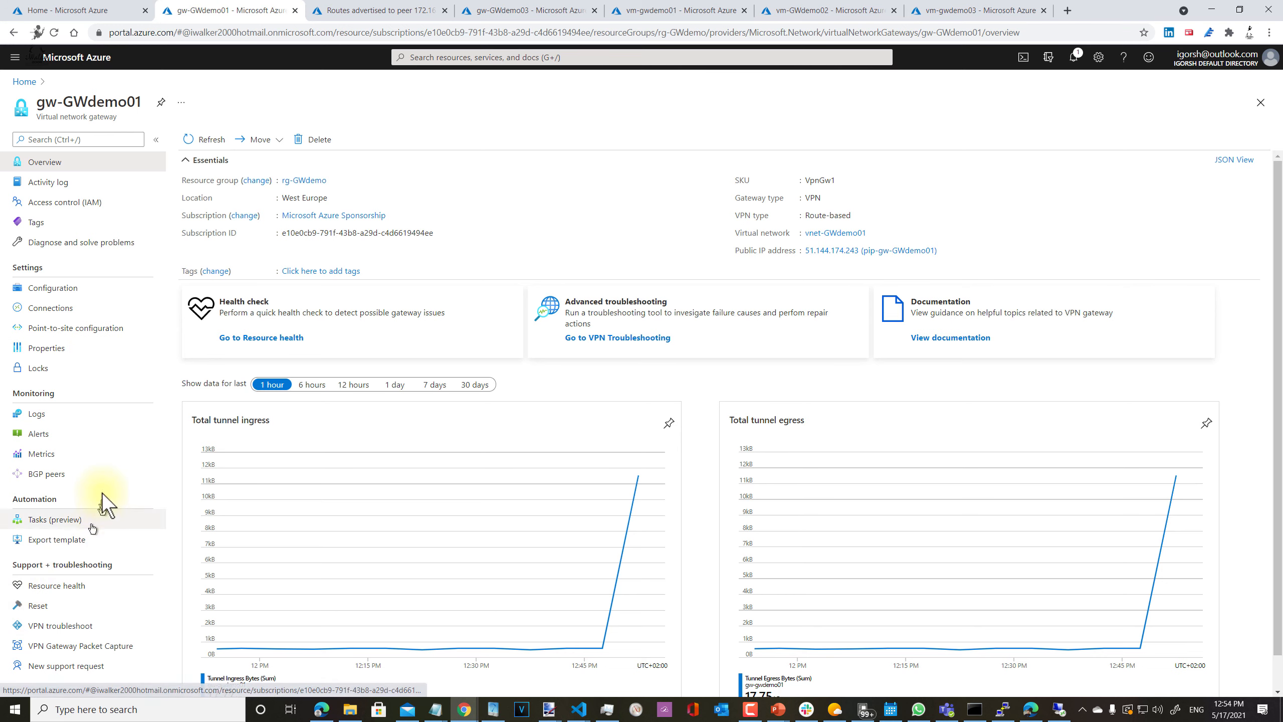
# Open the BGP peers pages of the gw-GWdemo01 and gw-GWdemo03 virtual network gateways, checking gw-GWdemo02's advertised routes in between
pyautogui.click(56, 481)
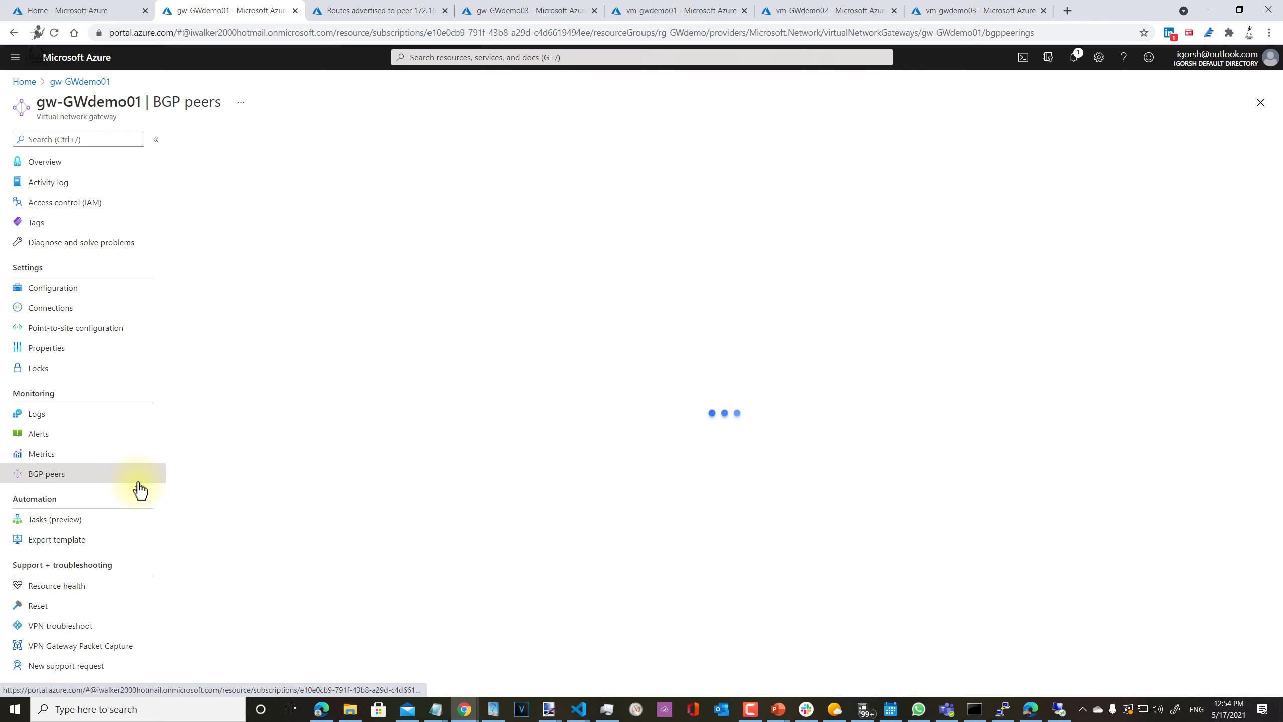
pyautogui.click(415, 10)
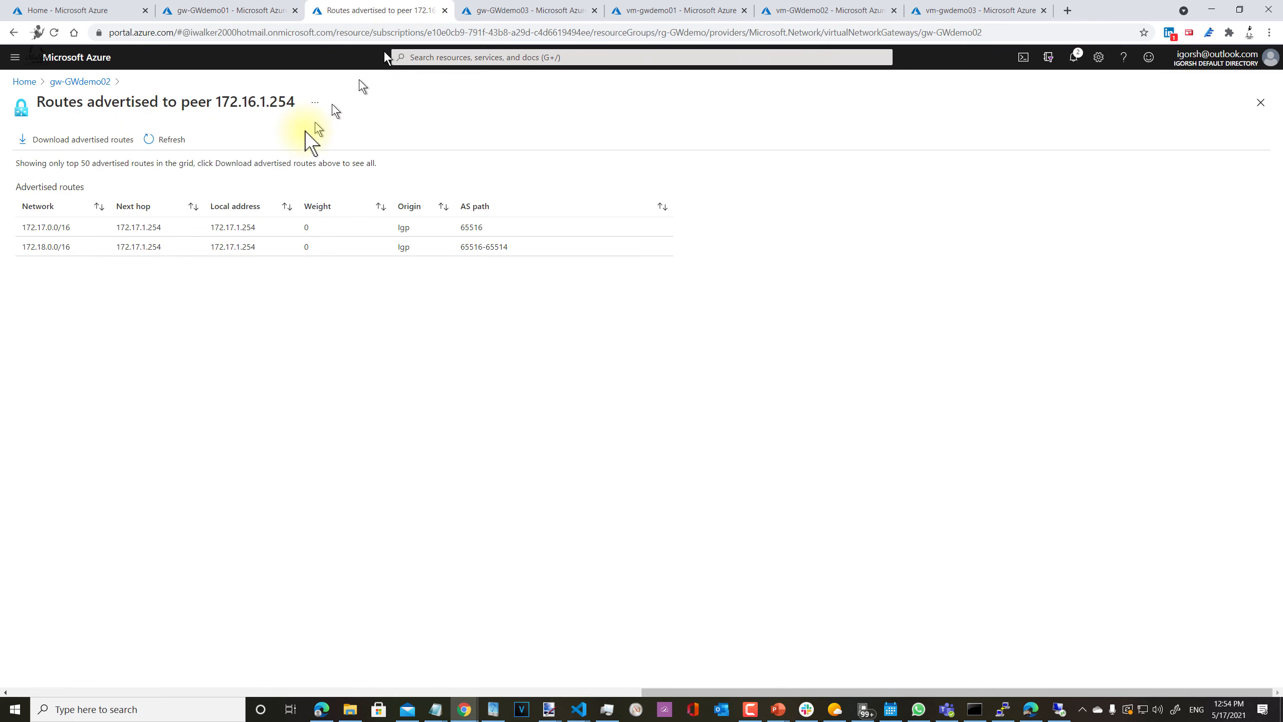
pyautogui.click(505, 10)
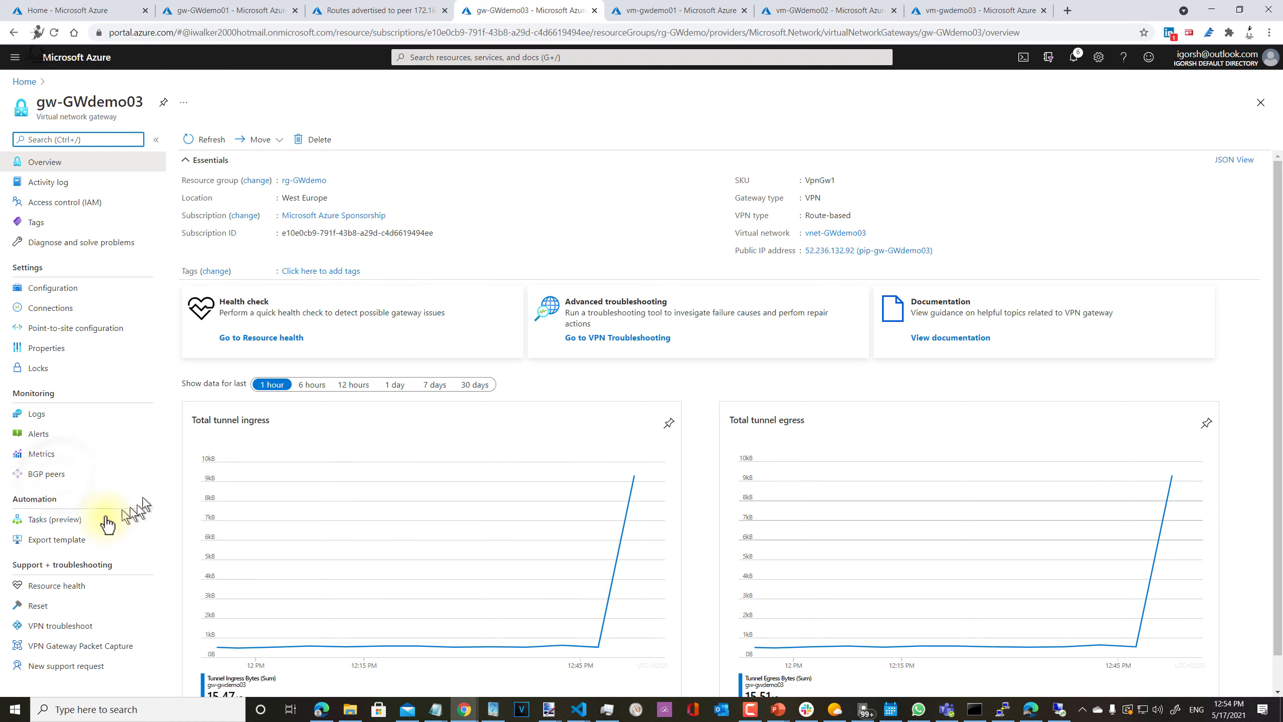
pyautogui.click(59, 480)
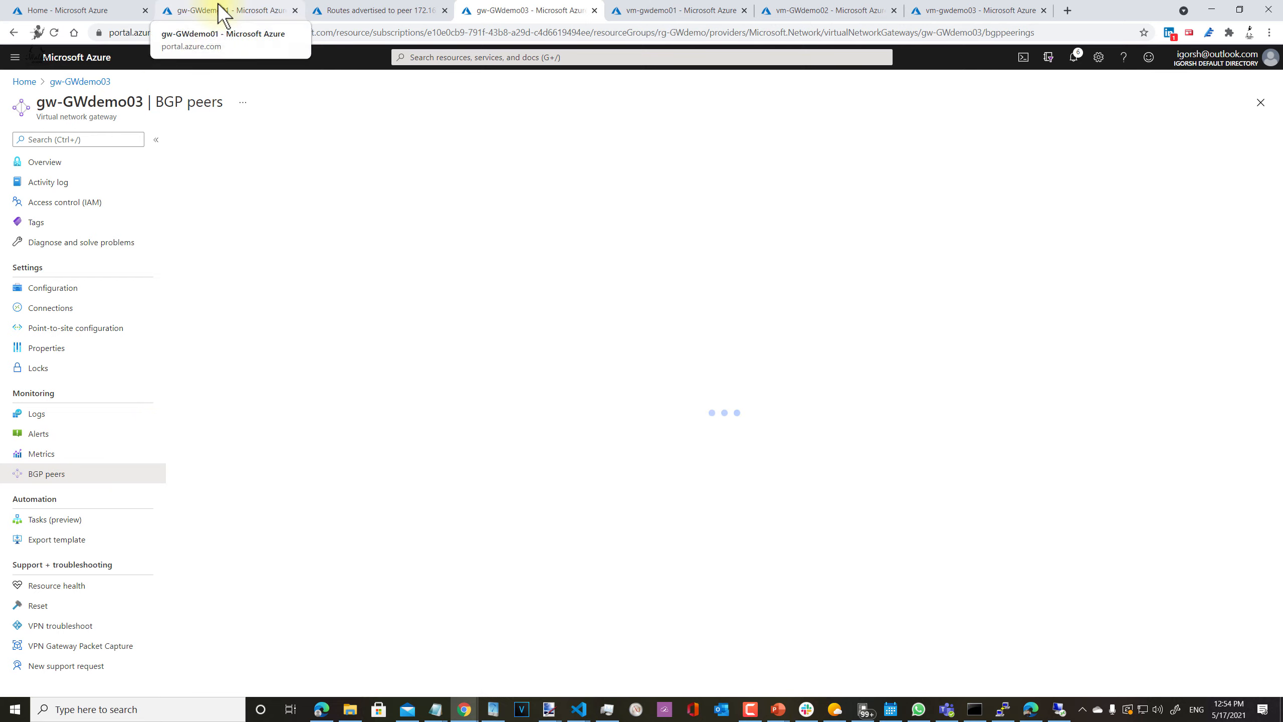
# Examine the learned routes of gw-GWdemo01, highlighting the AS path and network of the 172.18.0.0/16 entry
pyautogui.click(217, 8)
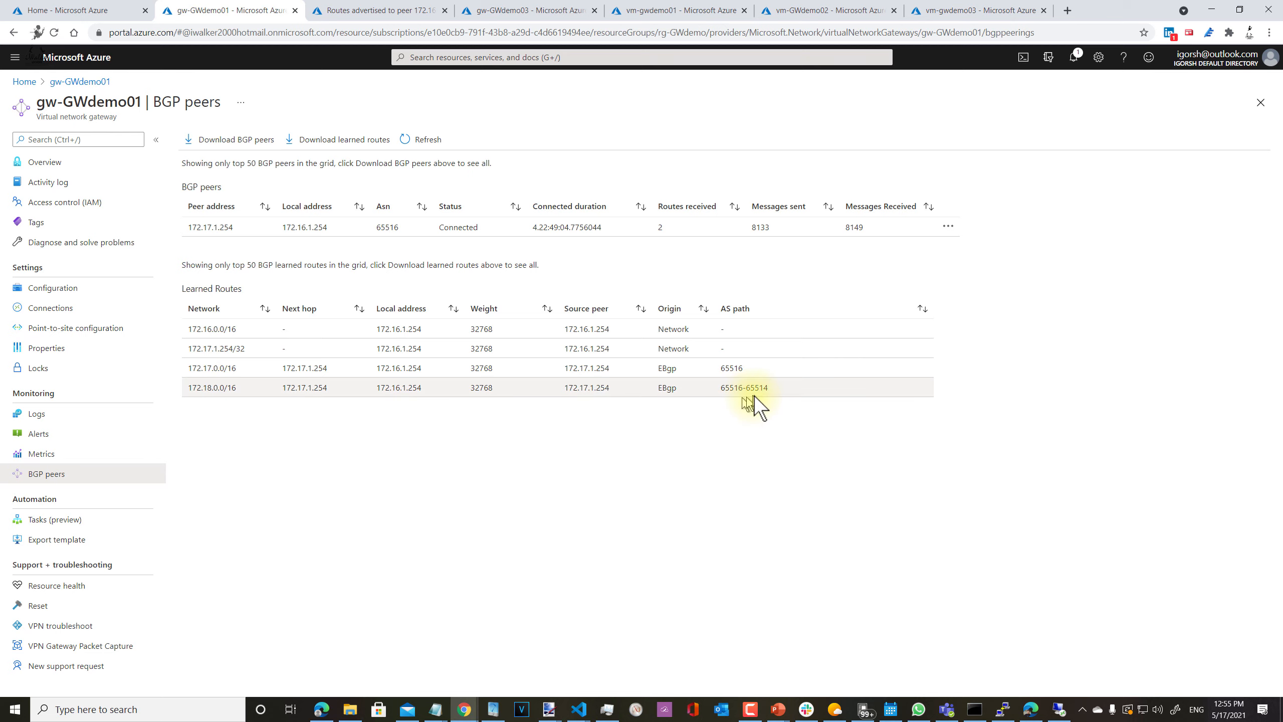
pyautogui.moveTo(764, 387); pyautogui.dragTo(773, 388)
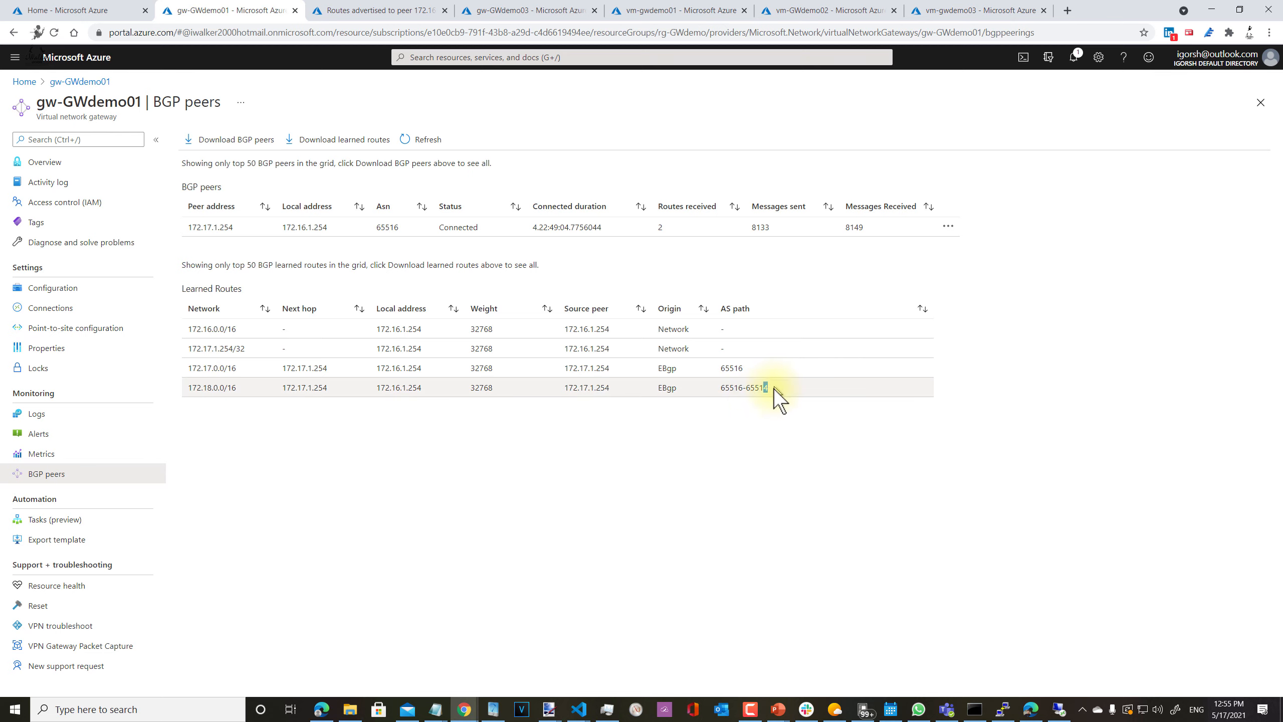
pyautogui.moveTo(204, 387); pyautogui.dragTo(212, 387)
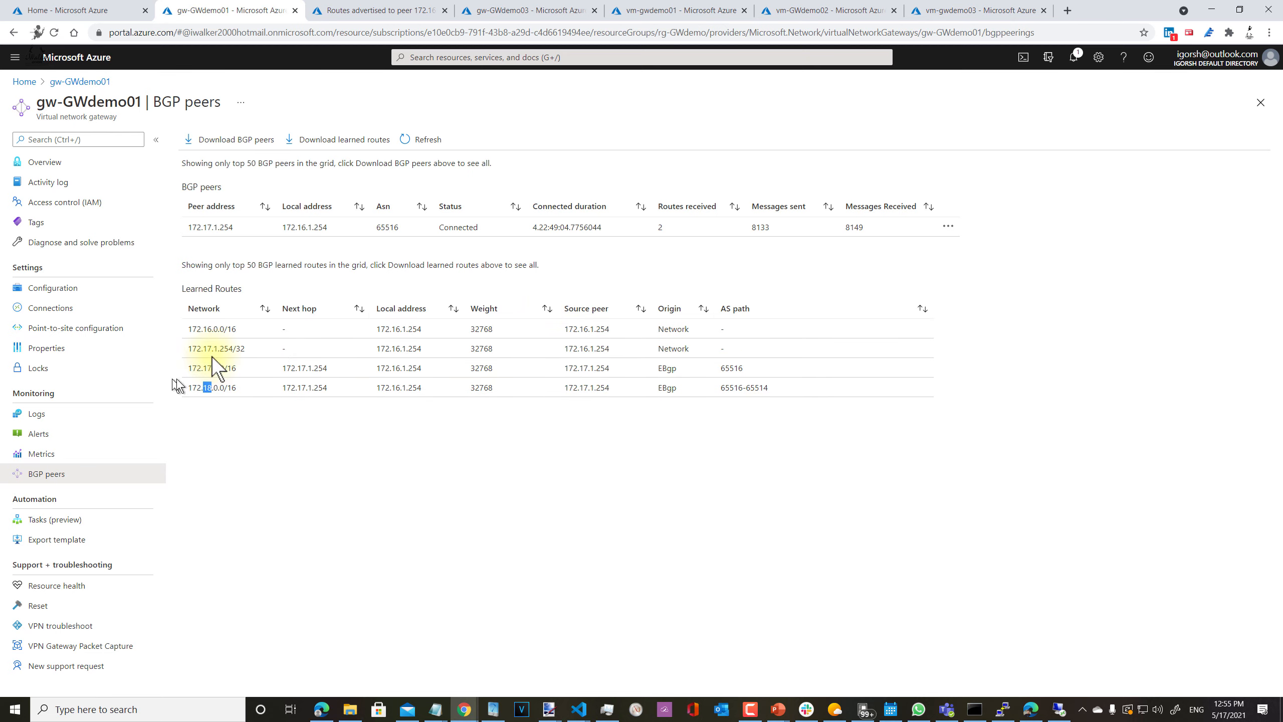
# View the routes that gw-GWdemo01 advertises to BGP peer 172.17.1.254
pyautogui.click(948, 226)
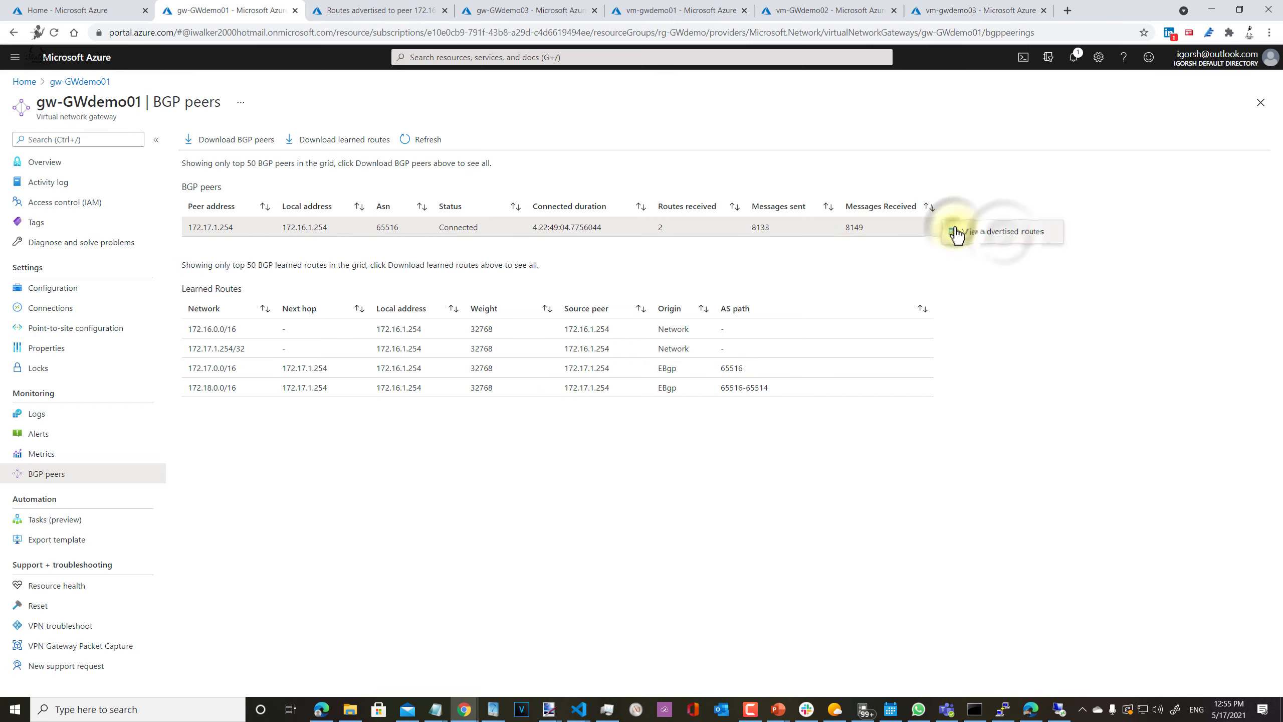
pyautogui.click(1006, 238)
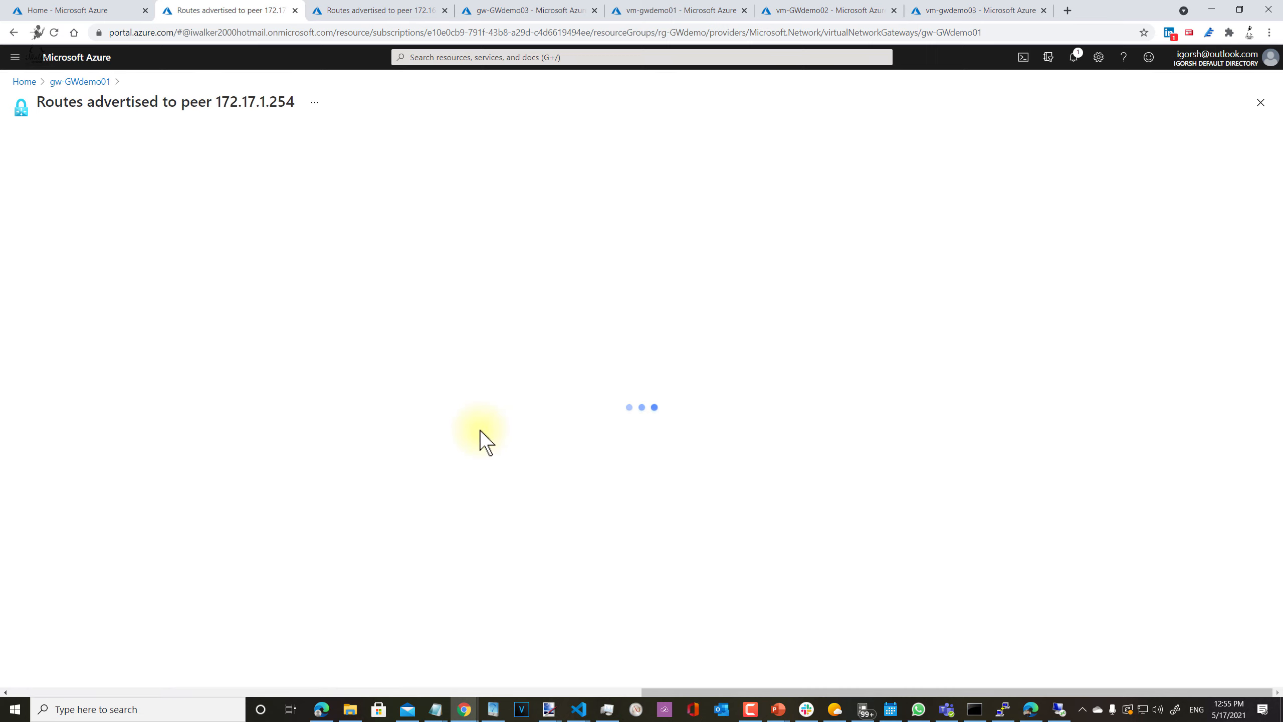
pyautogui.click(338, 10)
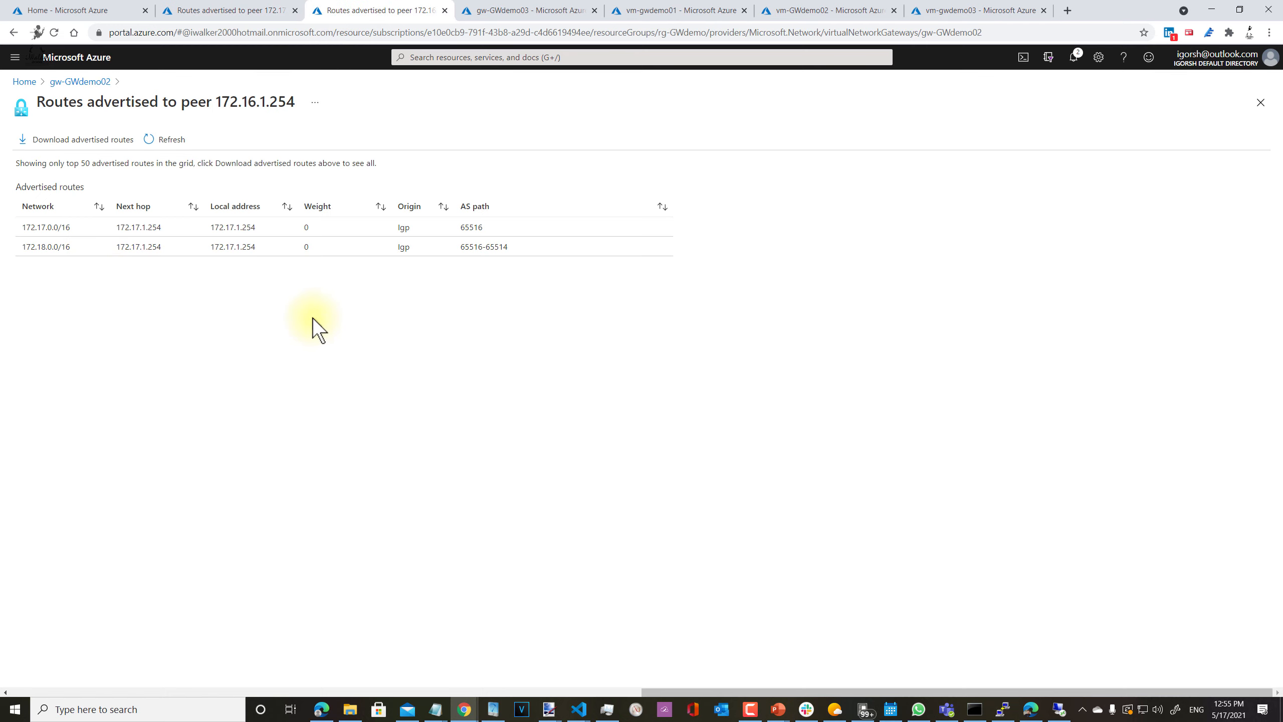
pyautogui.click(252, 10)
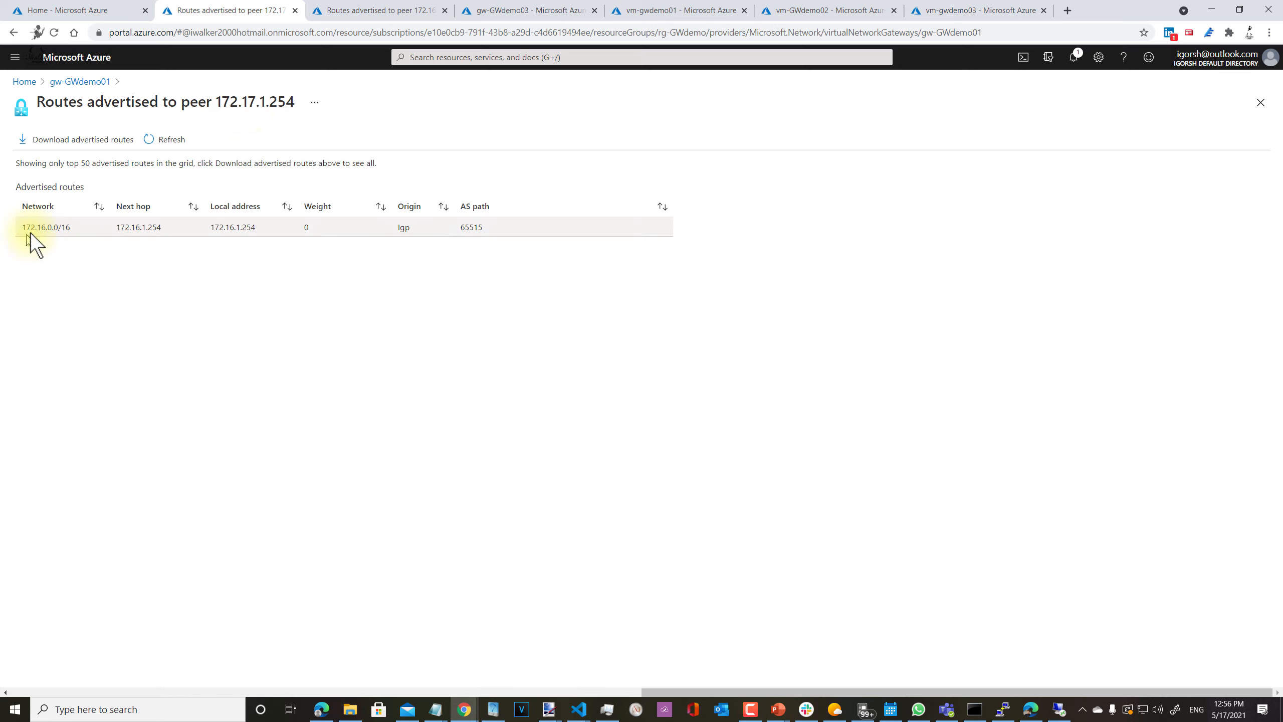
# Examine the routes that gw-GWdemo02 advertises to peer 172.16.1.254, highlighting the peer address and the 172.18.0.0/16 network
pyautogui.click(369, 7)
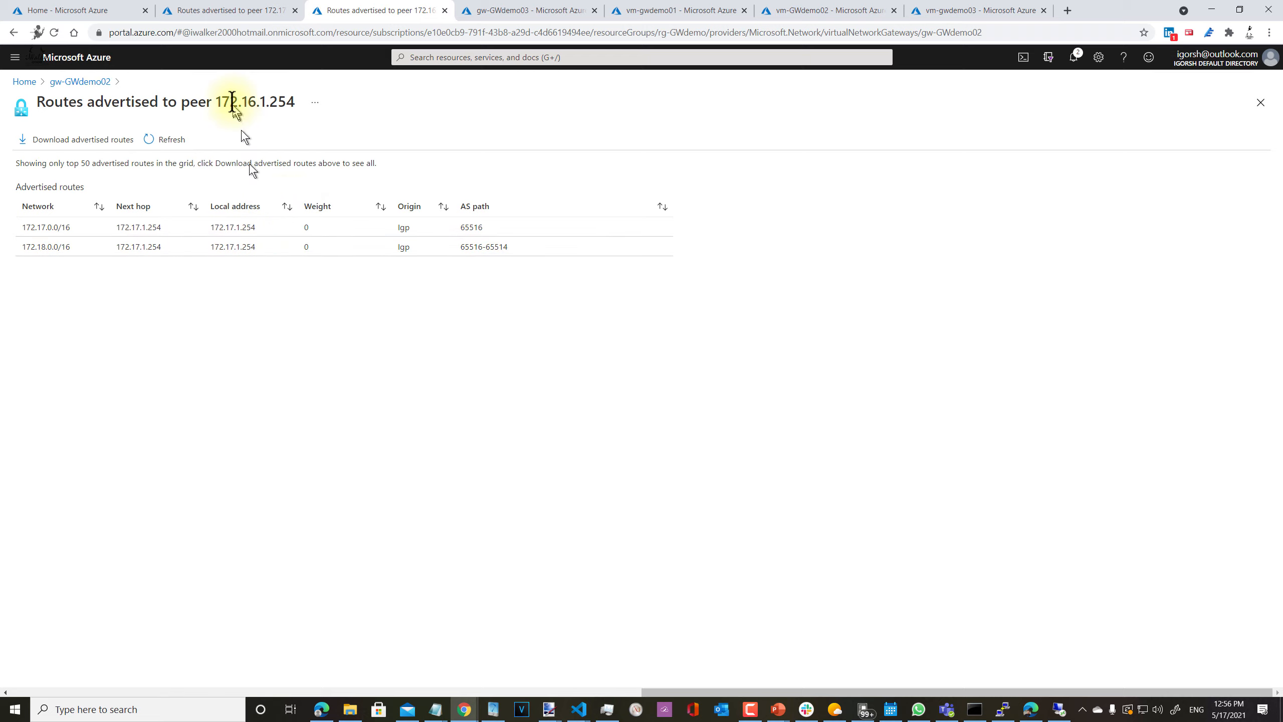
pyautogui.moveTo(242, 103); pyautogui.dragTo(259, 103)
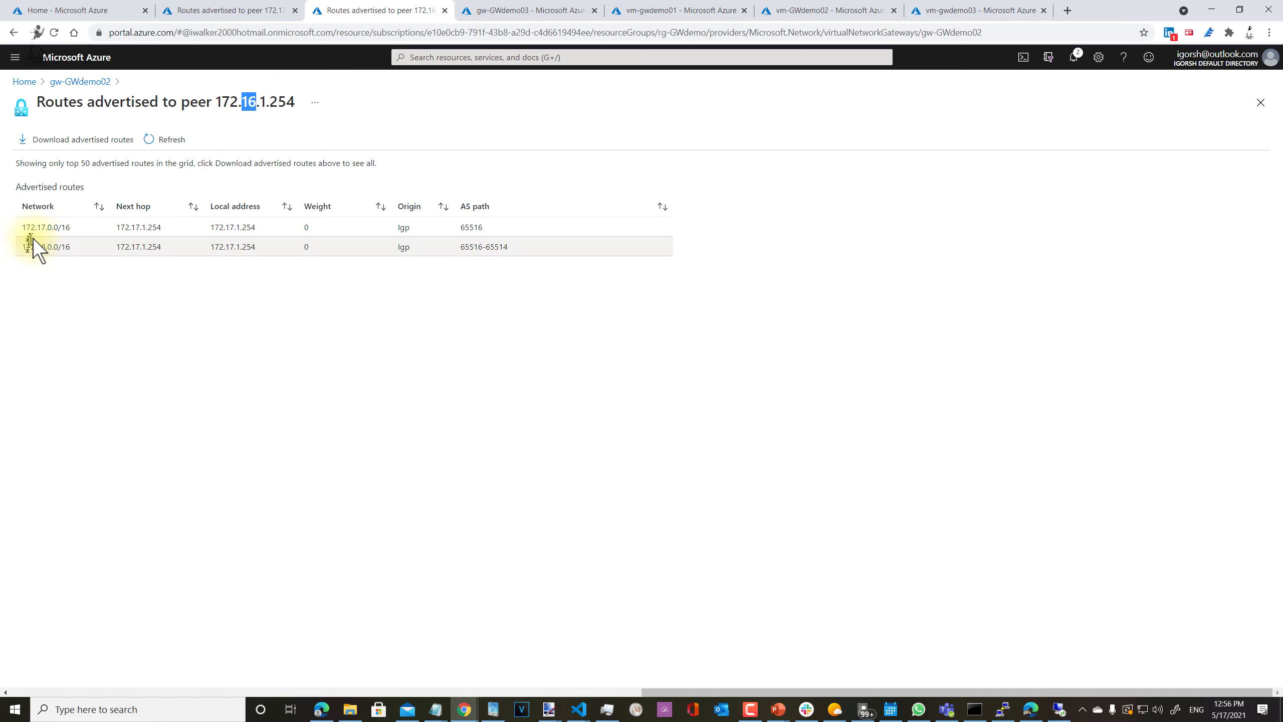
pyautogui.moveTo(26, 227); pyautogui.dragTo(71, 247)
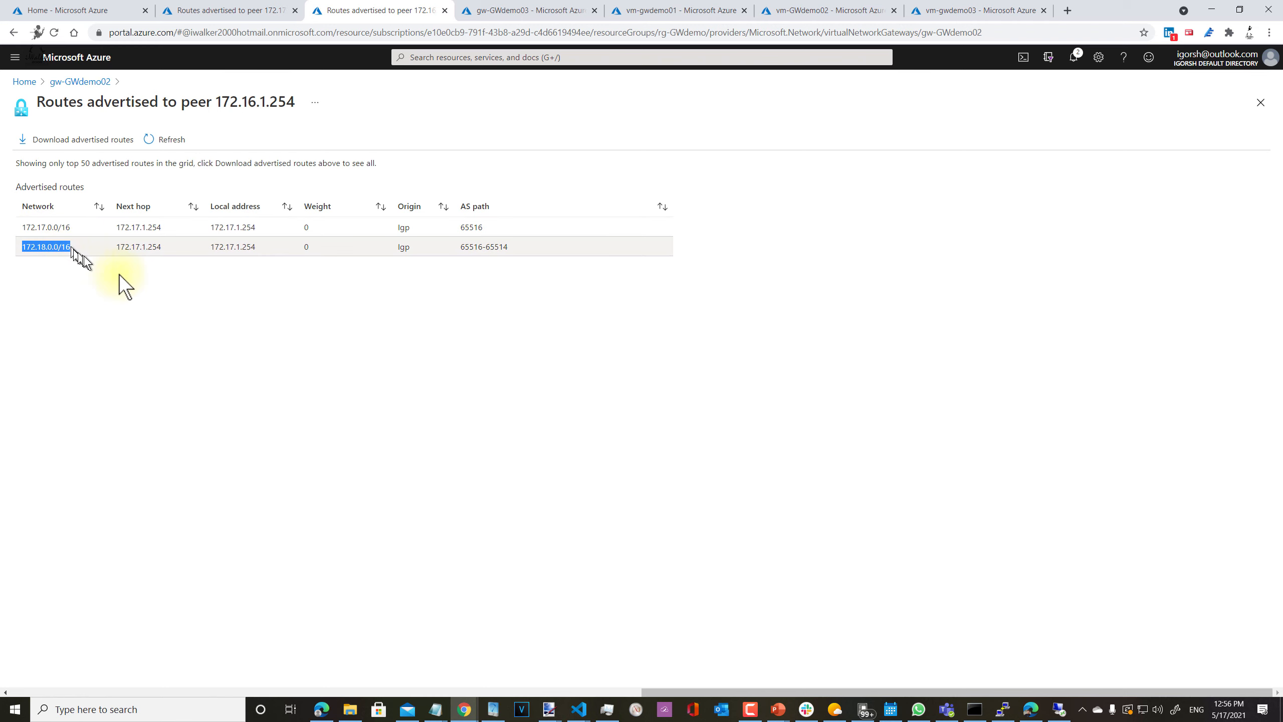
# Check the BGP peers and learned routes of gw-GWdemo03, and return to the BGP peers page of gw-GWdemo01
pyautogui.click(516, 6)
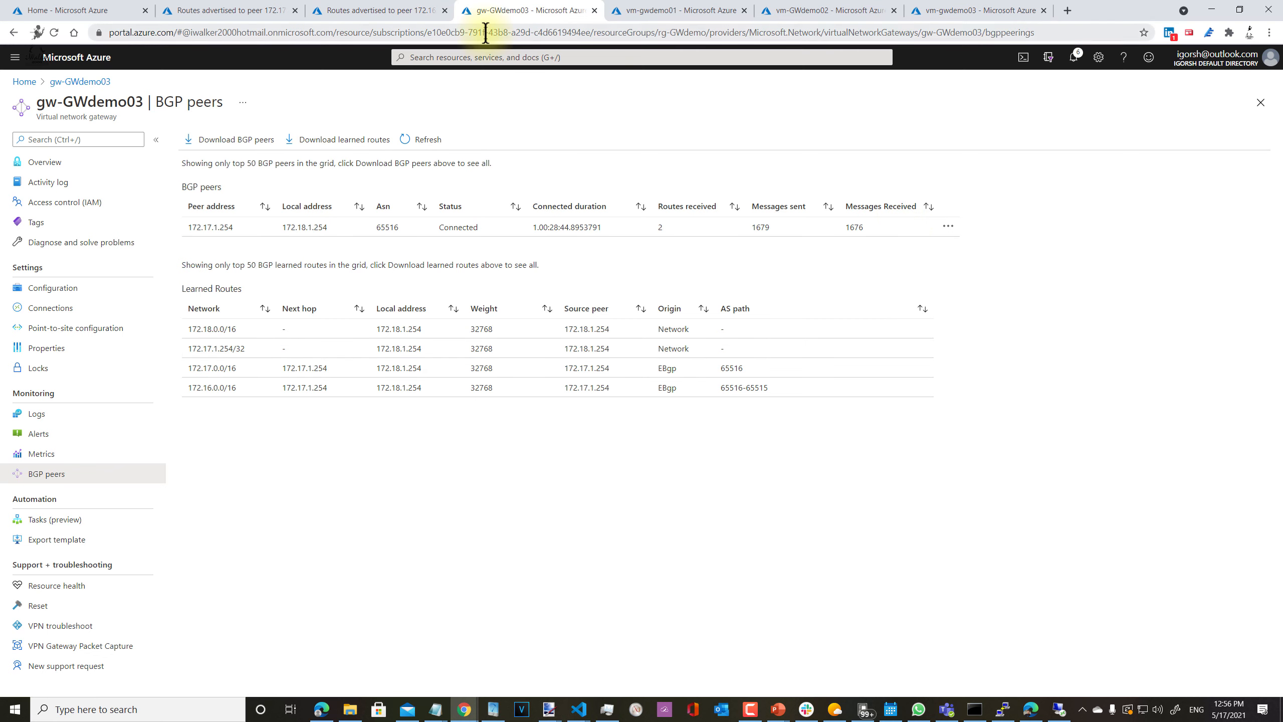
pyautogui.click(245, 11)
pyautogui.click(70, 81)
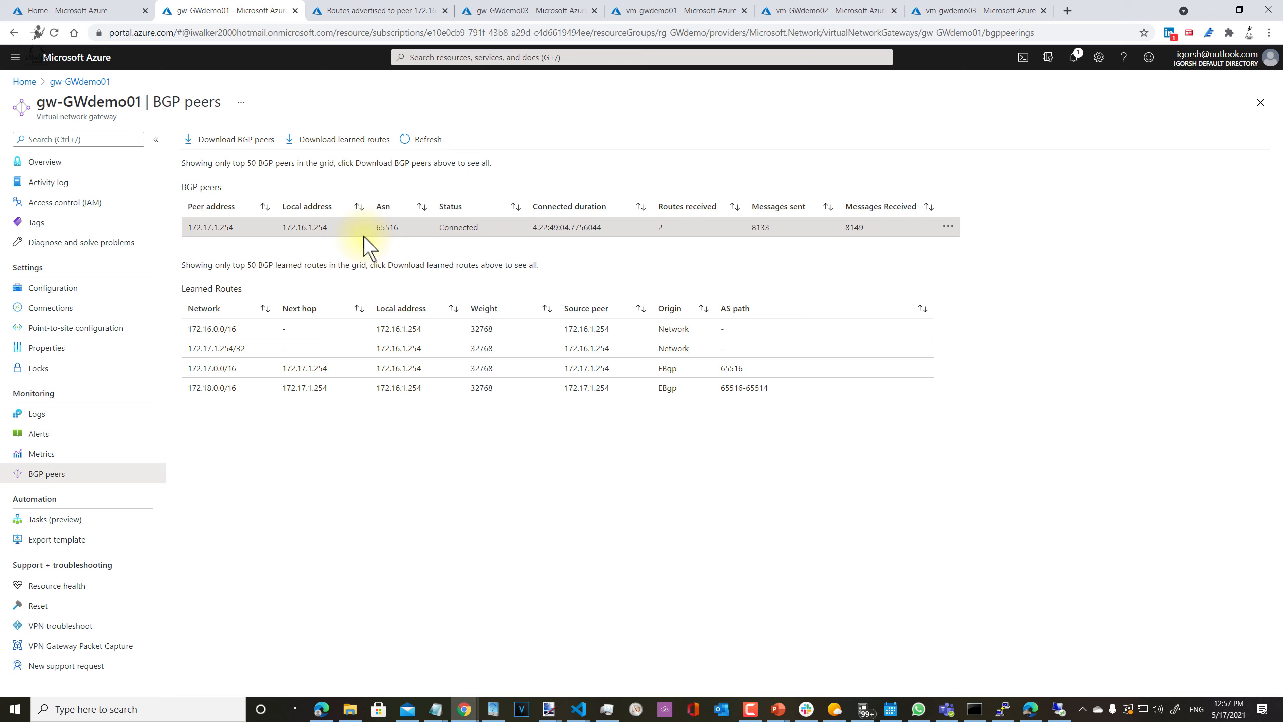
# Open the VPN Gateway Packet Capture page of gw-GWdemo03
pyautogui.click(515, 9)
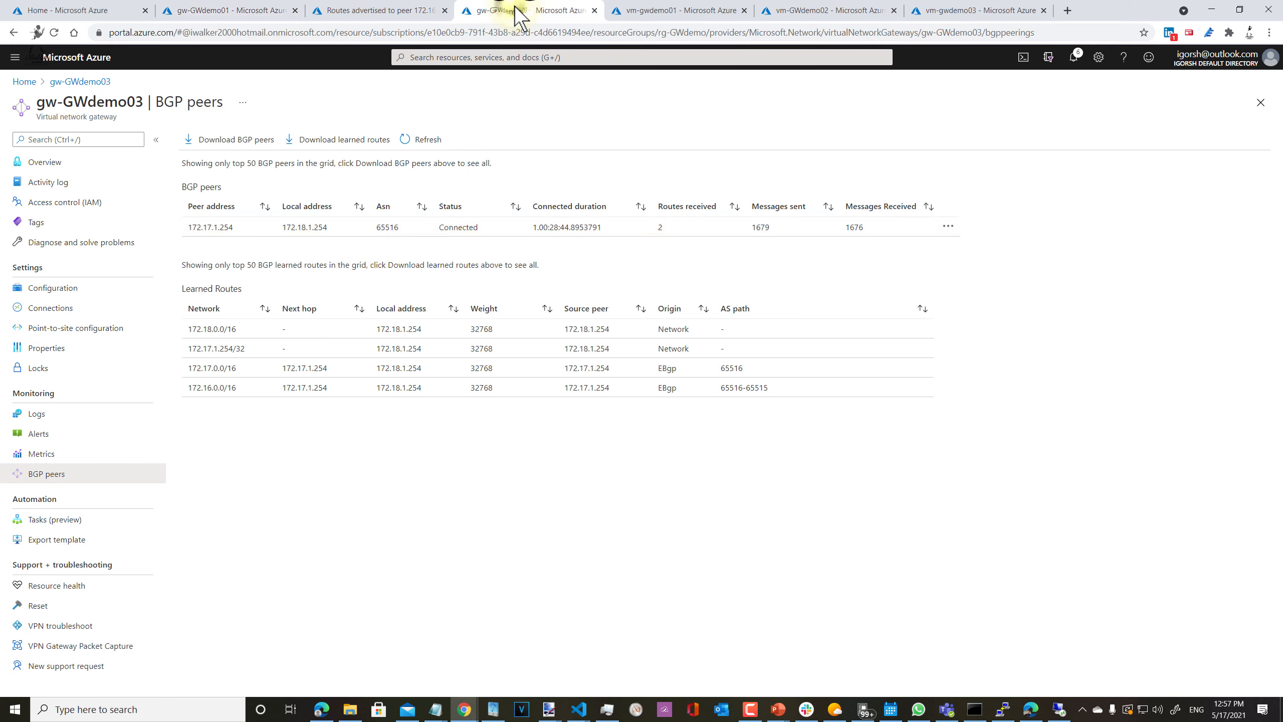
pyautogui.click(70, 649)
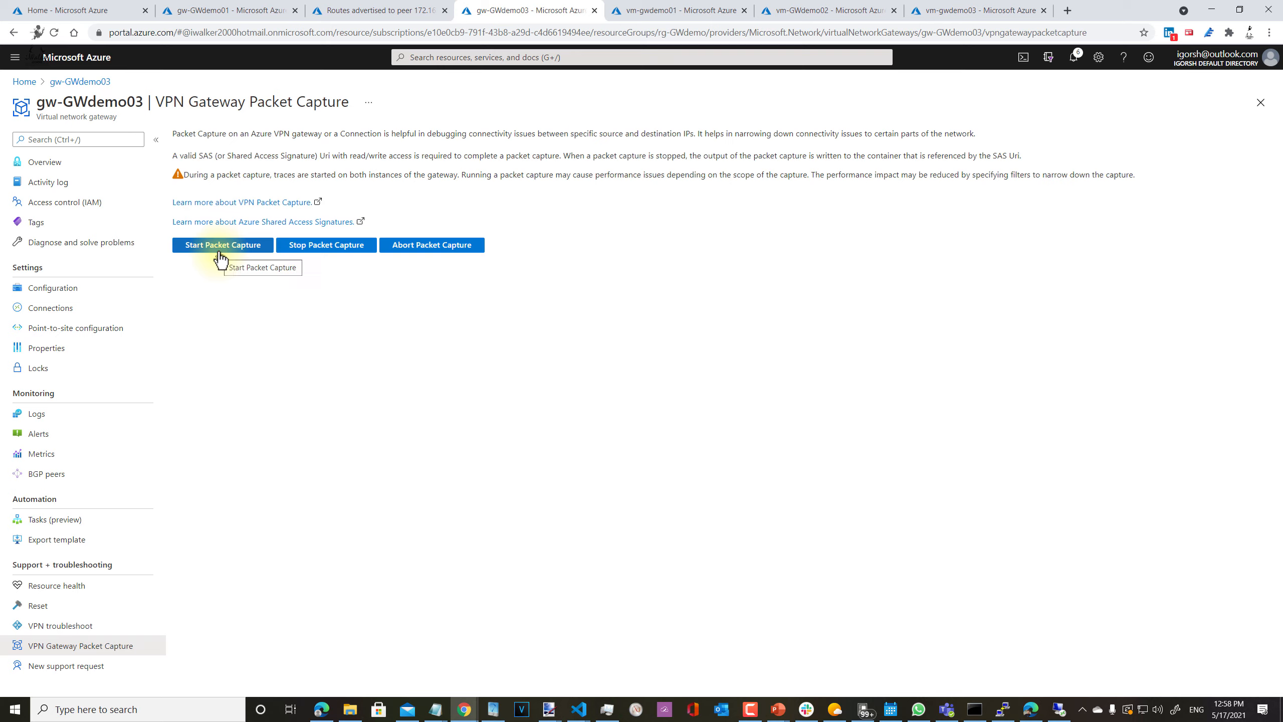
# Switch to the Remote Desktop session, dismiss the Windows Admin Center message and minimize Server Manager
pyautogui.click(1057, 709)
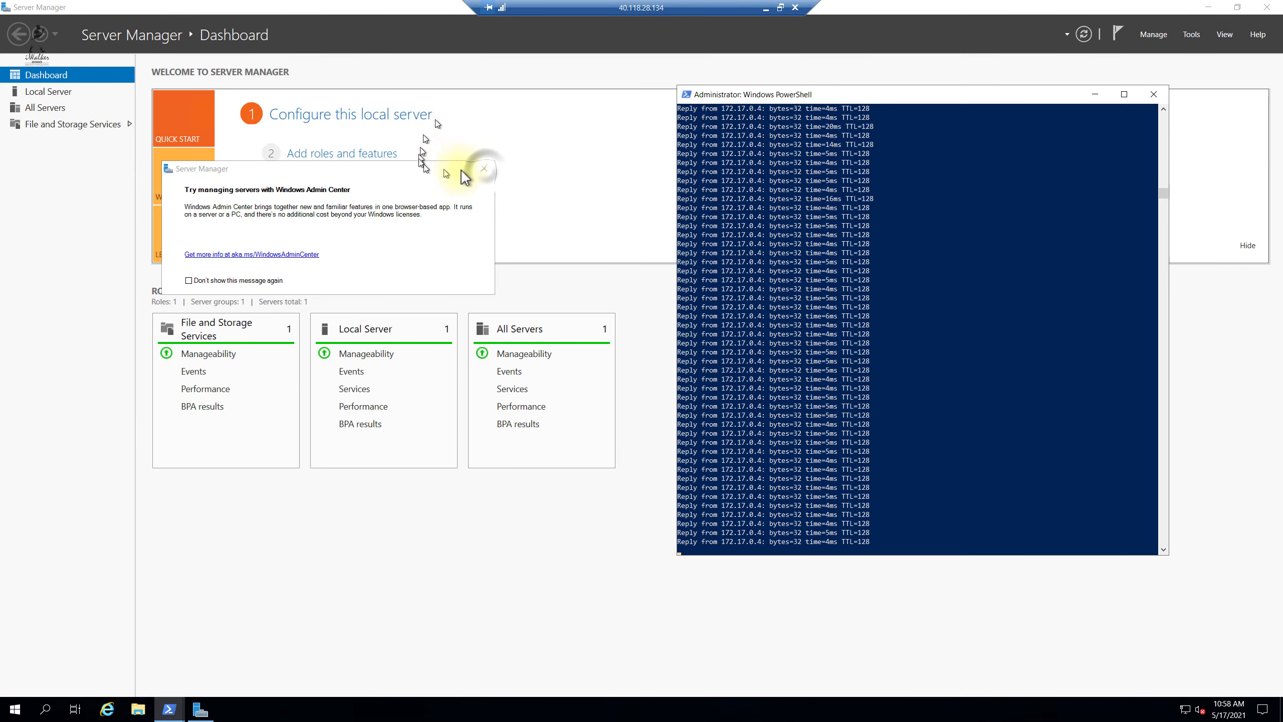
pyautogui.click(486, 170)
pyautogui.click(1208, 7)
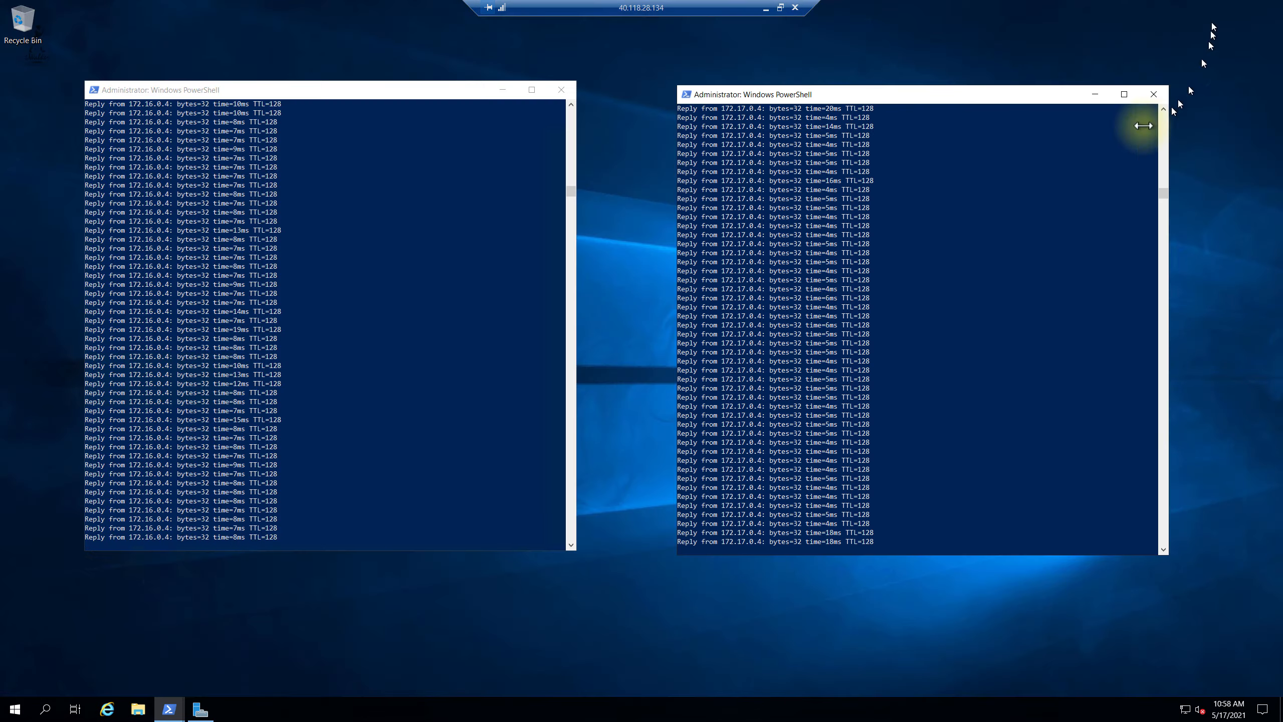
# Bring both PowerShell windows in front of Server Manager, check the pings to 172.16.0.4 and 172.17.0.4, and return to the Azure portal
pyautogui.click(201, 709)
pyautogui.click(169, 709)
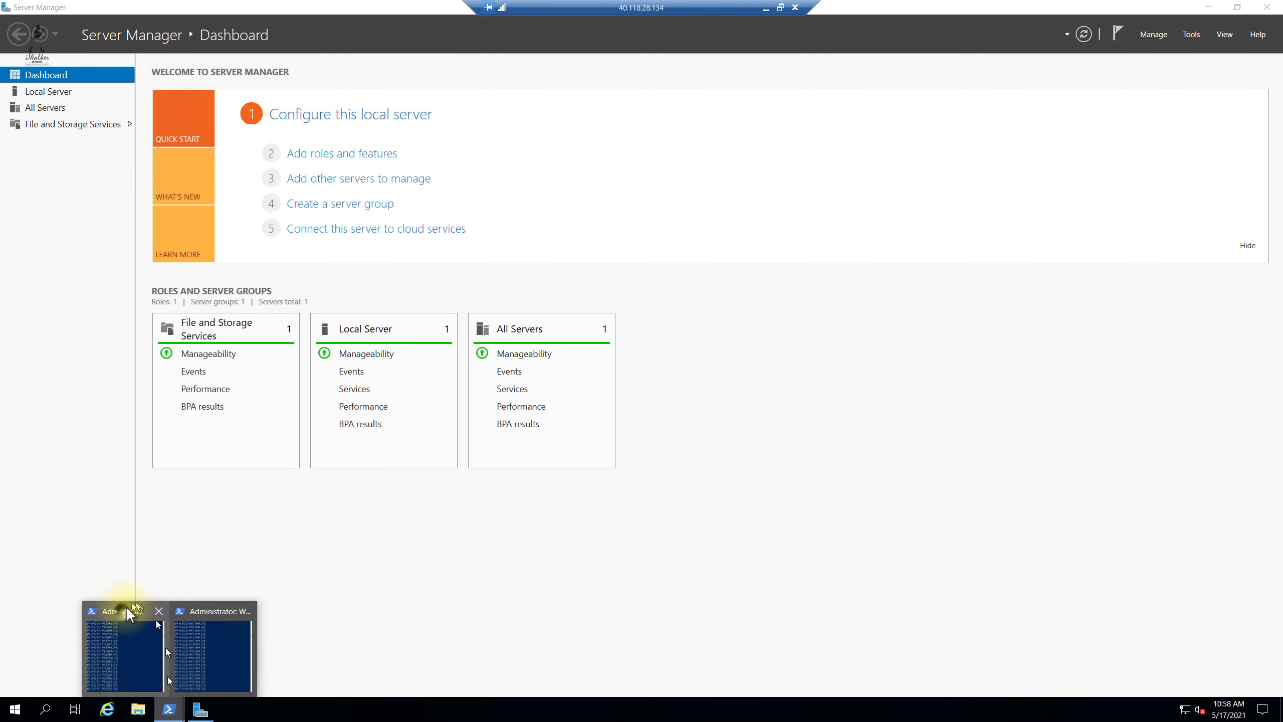
pyautogui.click(126, 606)
pyautogui.click(171, 707)
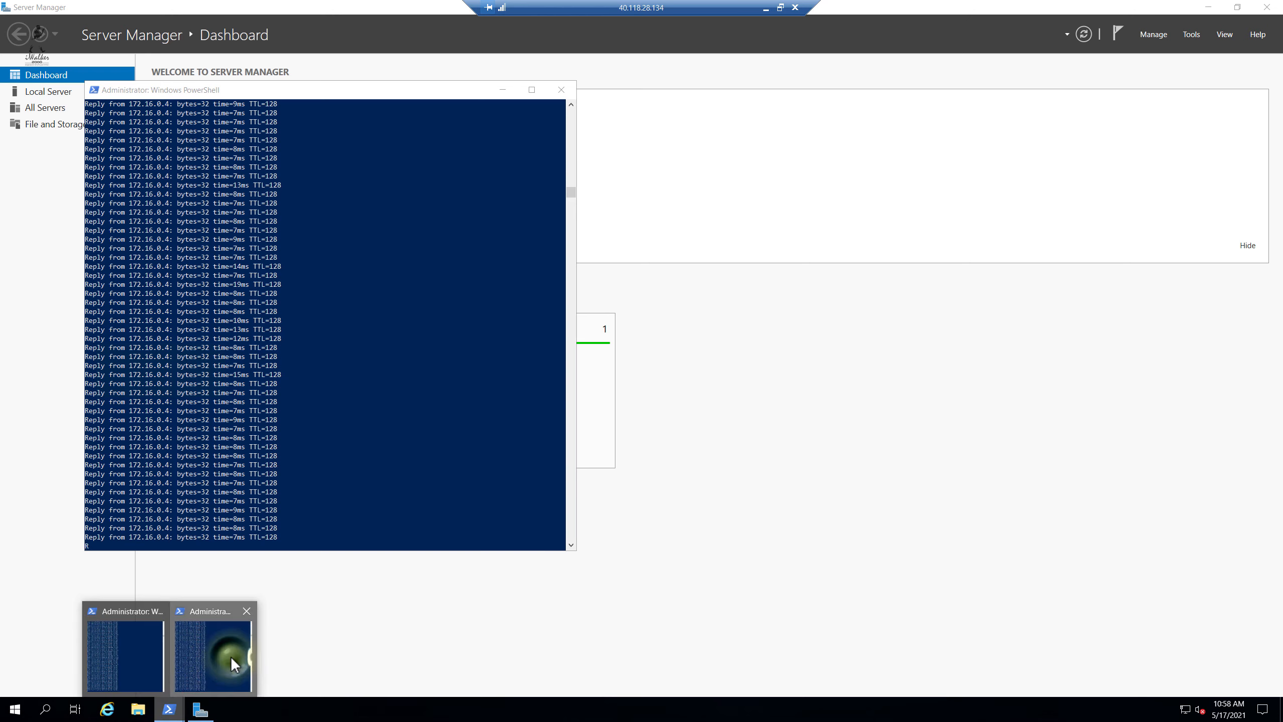
pyautogui.click(231, 656)
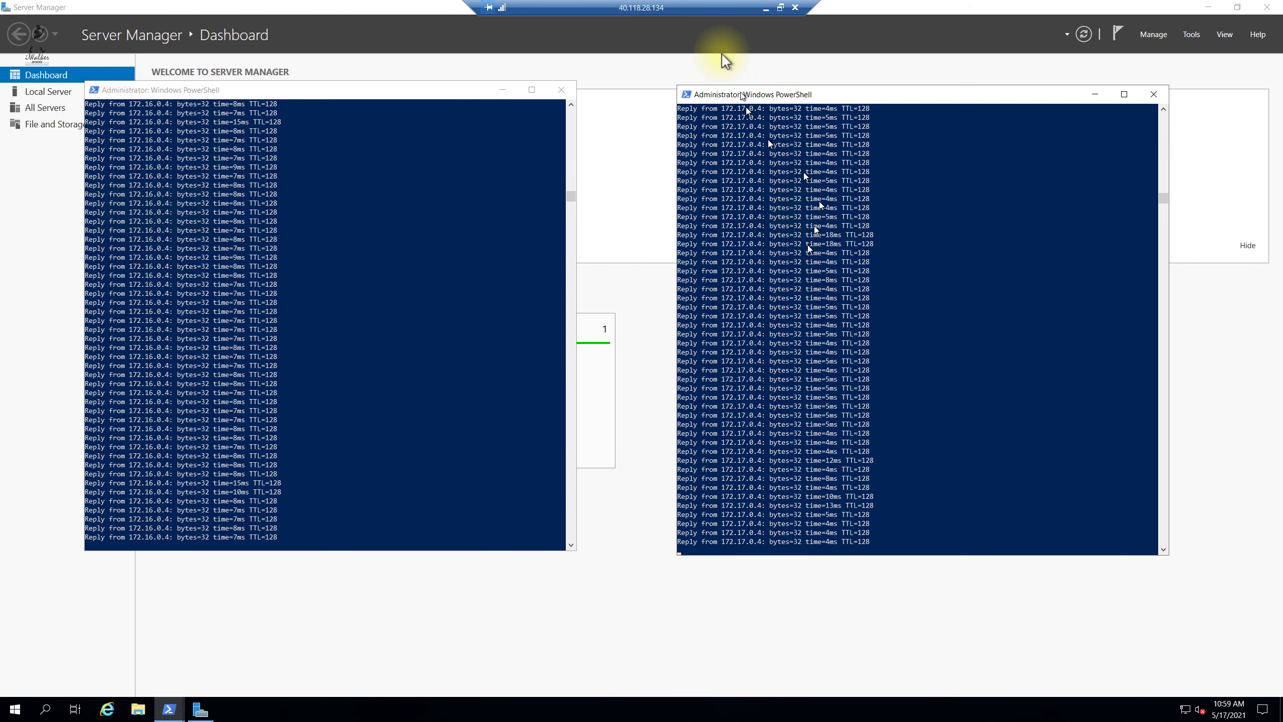
pyautogui.click(765, 8)
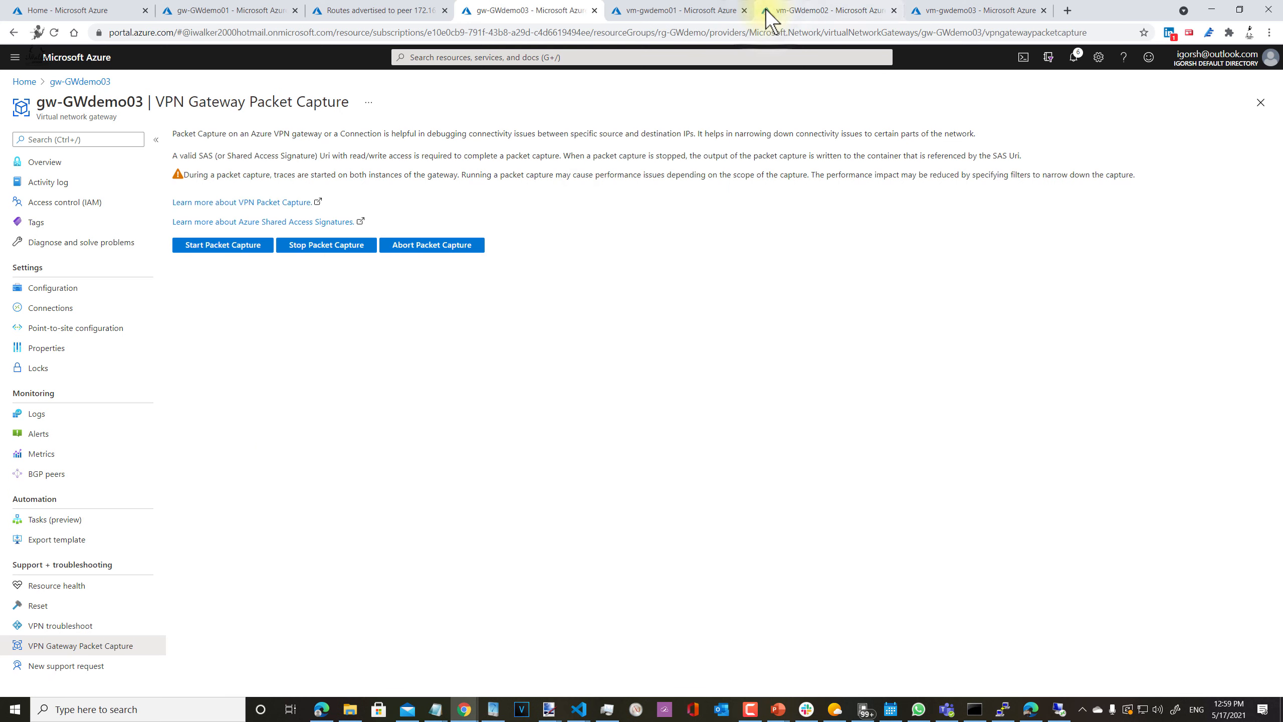
# Begin configuring a packet capture on gw-GWdemo03 with a maximum capture file size of 1000
pyautogui.click(209, 247)
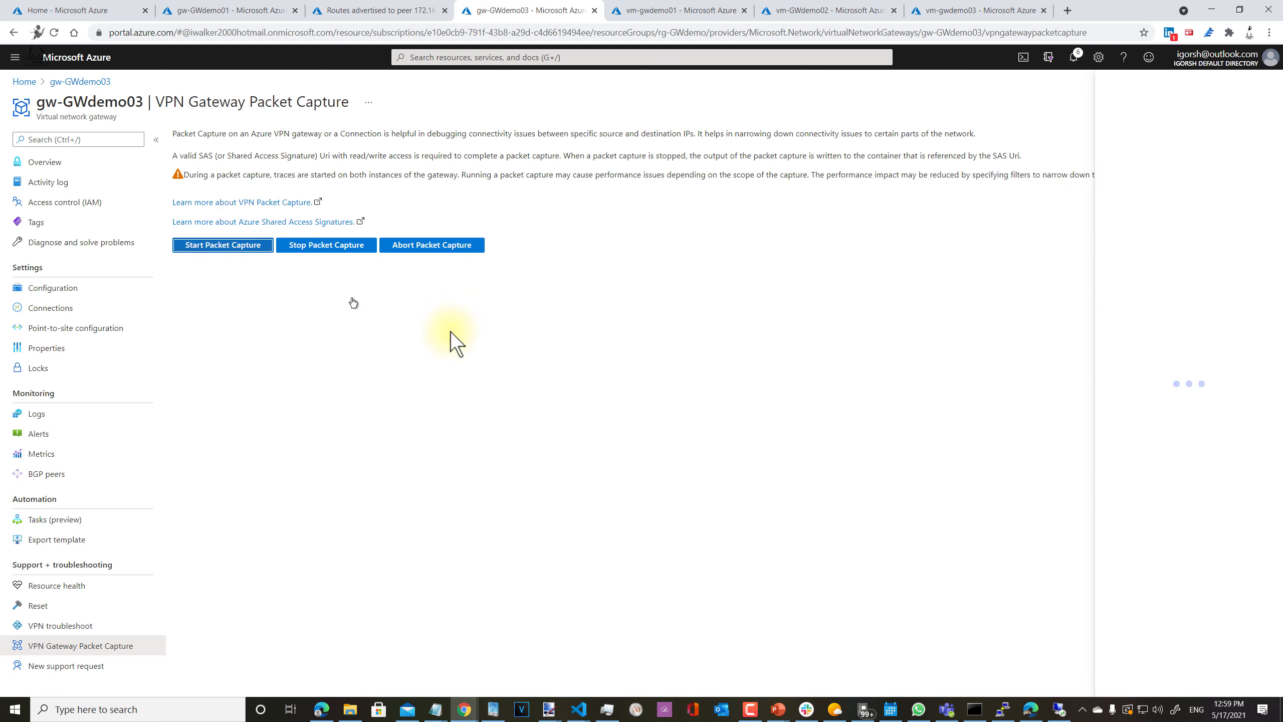
pyautogui.click(1143, 127)
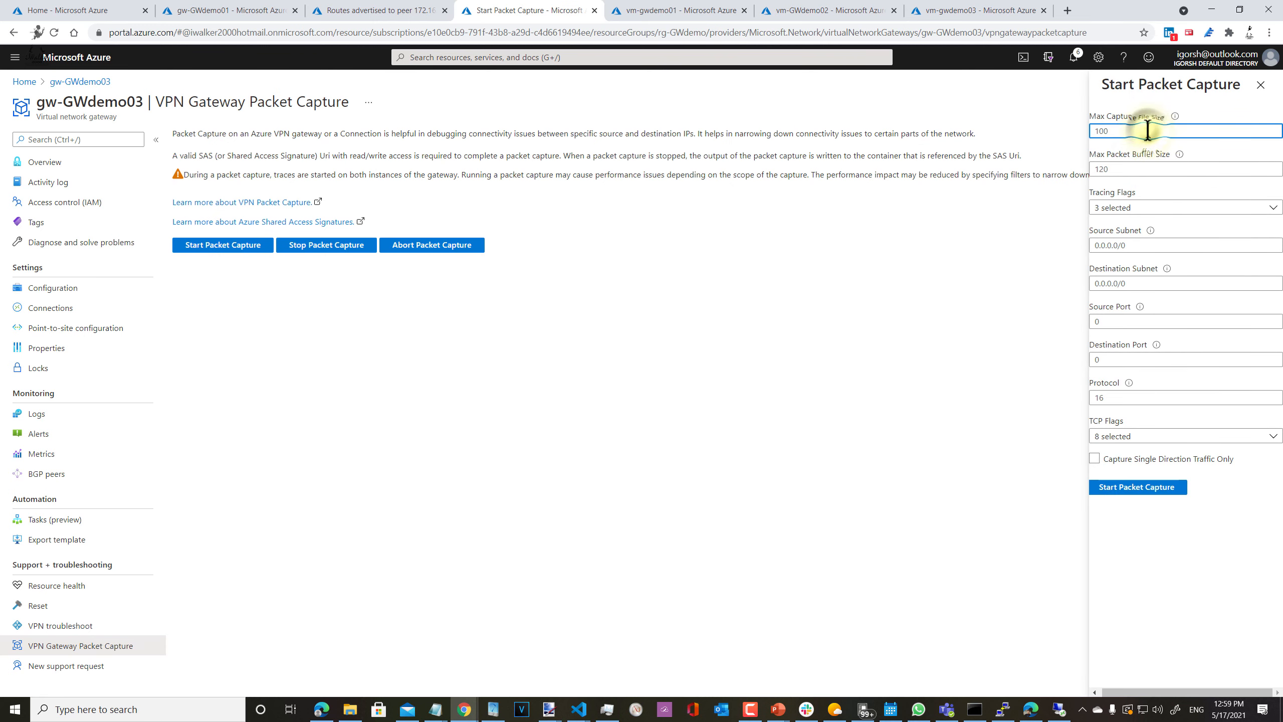
pyautogui.click(1112, 129)
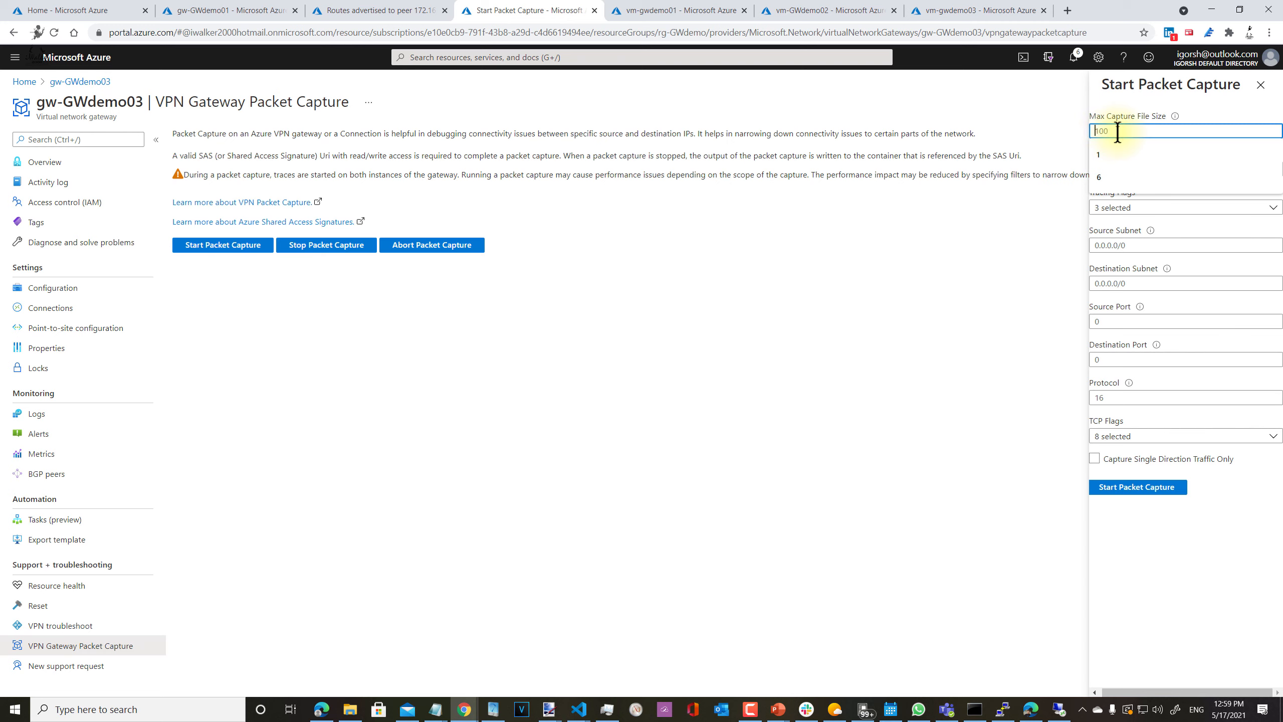
pyautogui.write('1024')
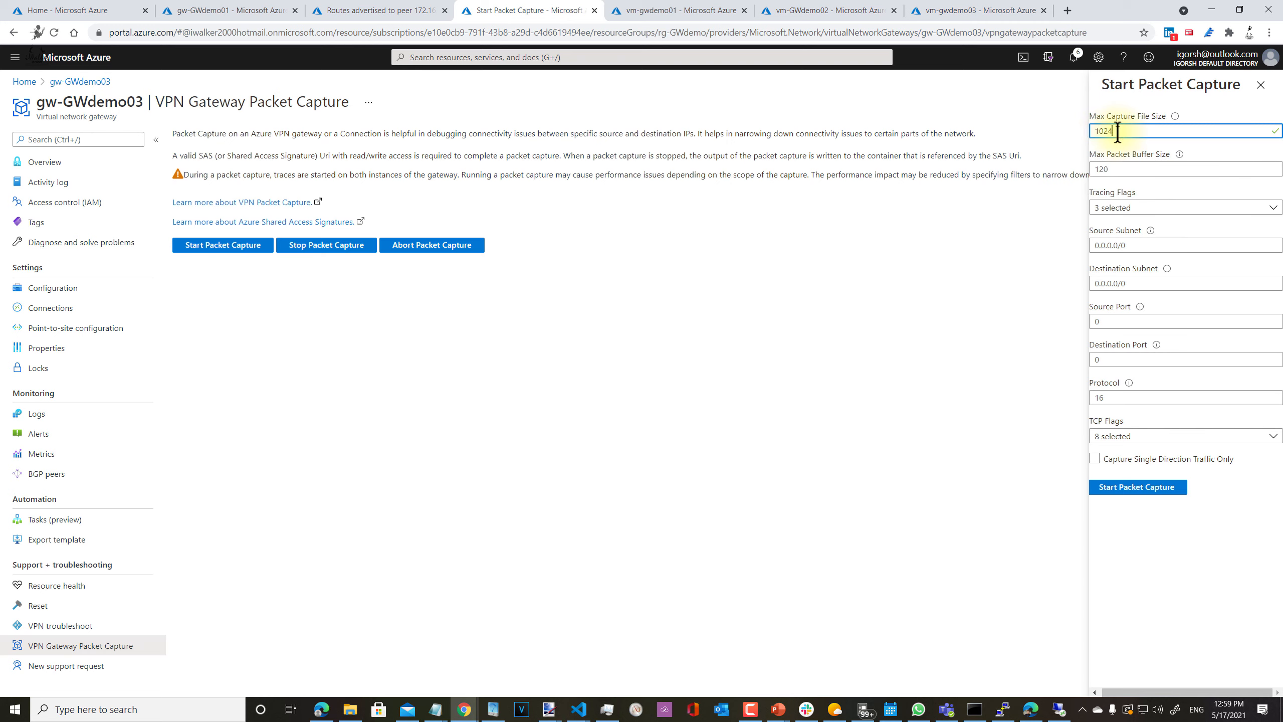
pyautogui.press('Tab')
pyautogui.hotkey('shift', 'Tab')
pyautogui.write('1000')
pyautogui.press('Tab')
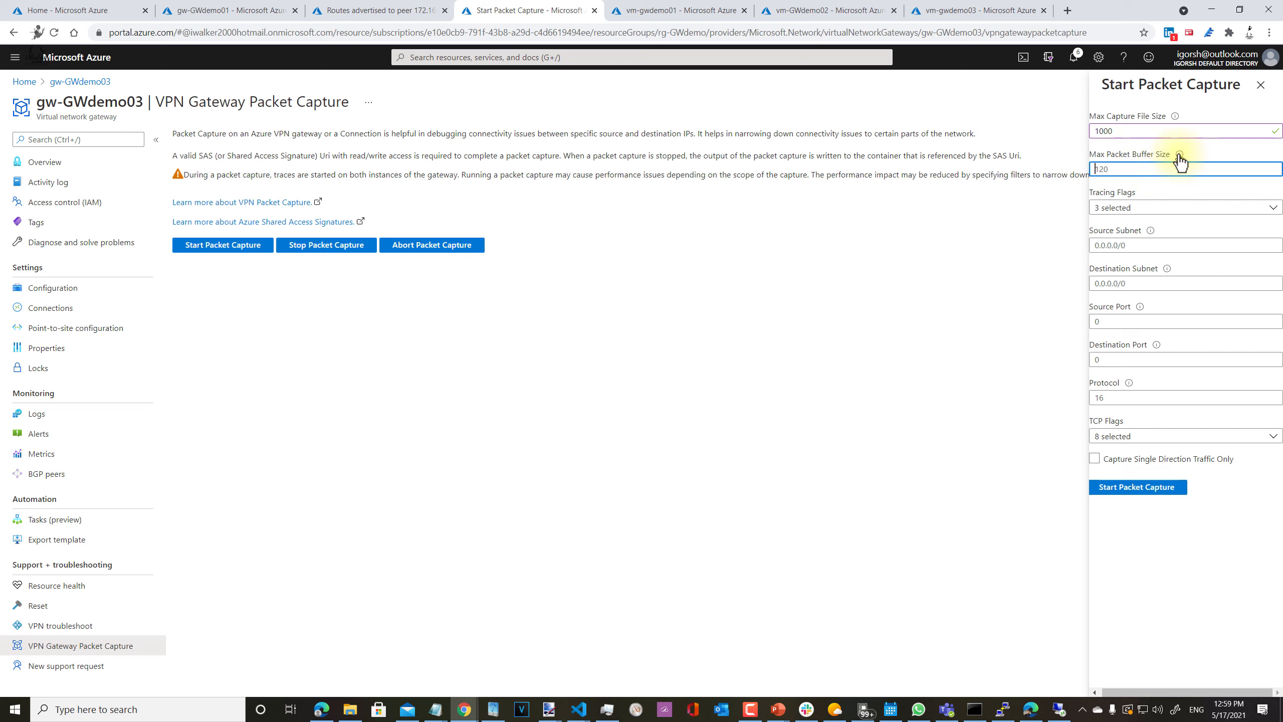
# Set the packet capture's maximum packet buffer size to 2000
pyautogui.moveTo(1179, 156)
pyautogui.click(1124, 167)
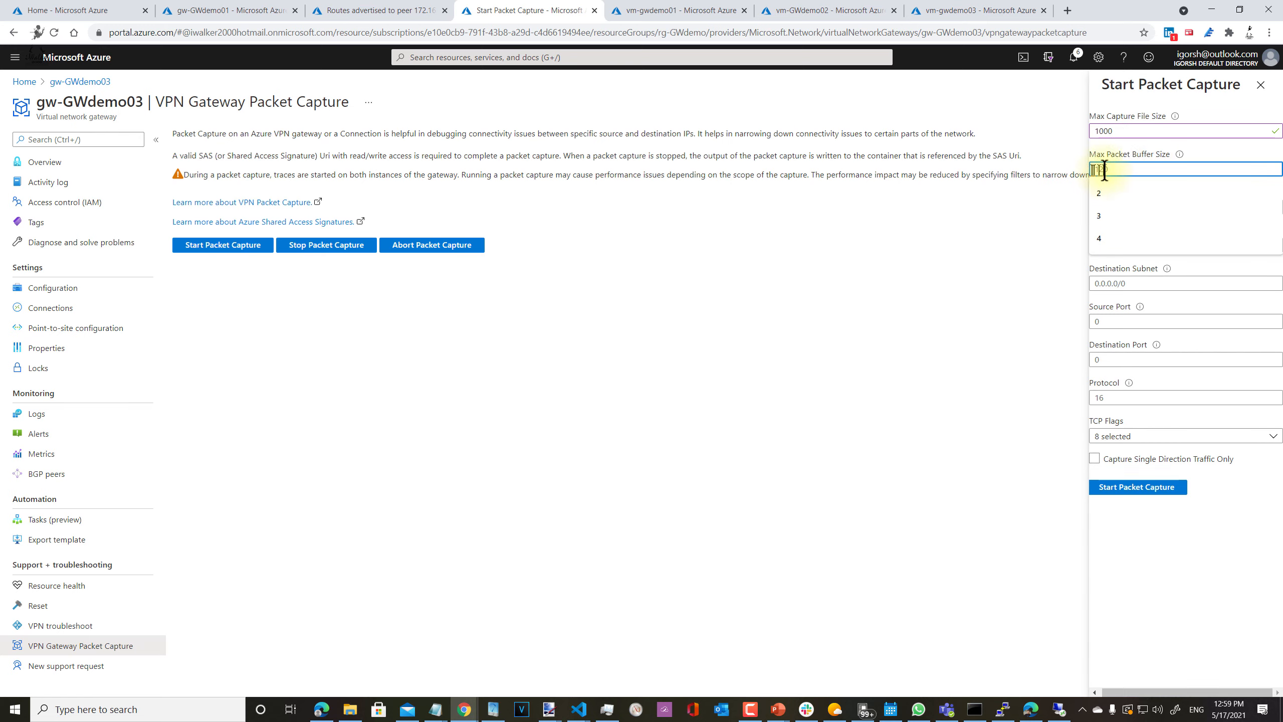
pyautogui.write('2000')
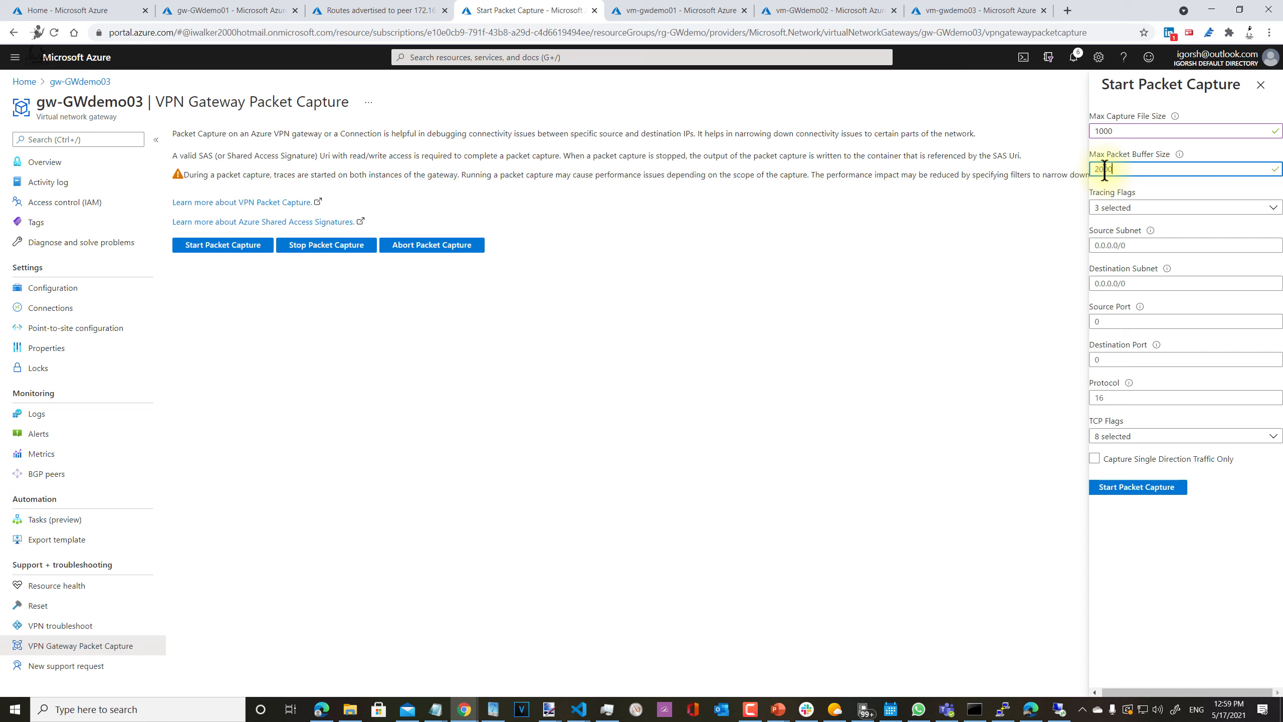
# Review the tracing and TCP flag options and start the packet capture on gw-GWdemo03
pyautogui.click(1155, 210)
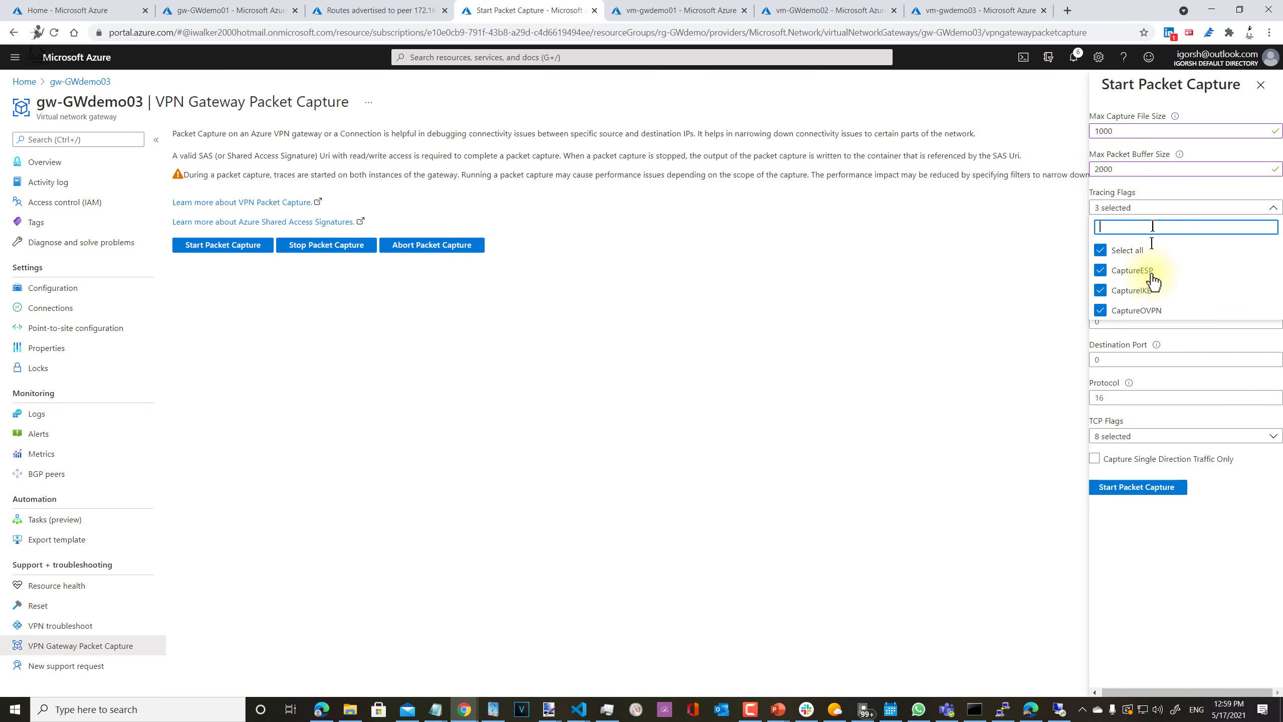
pyautogui.click(1144, 437)
pyautogui.click(853, 458)
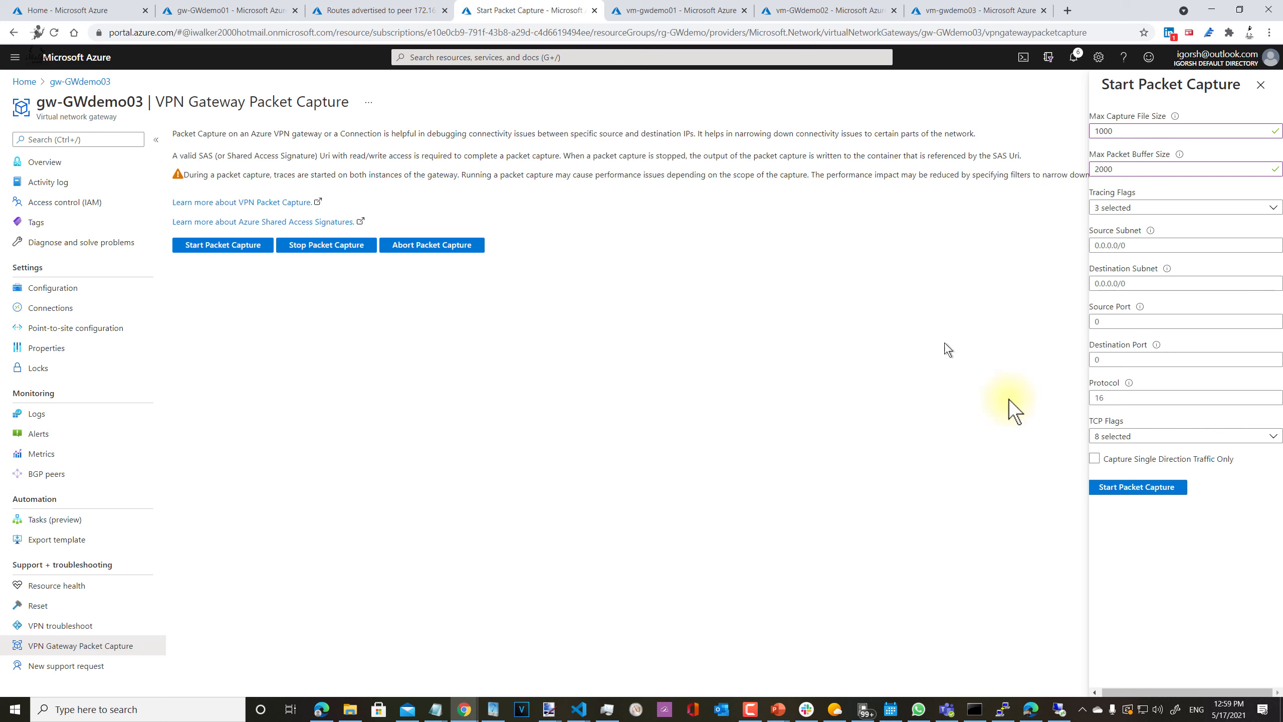
pyautogui.click(1130, 491)
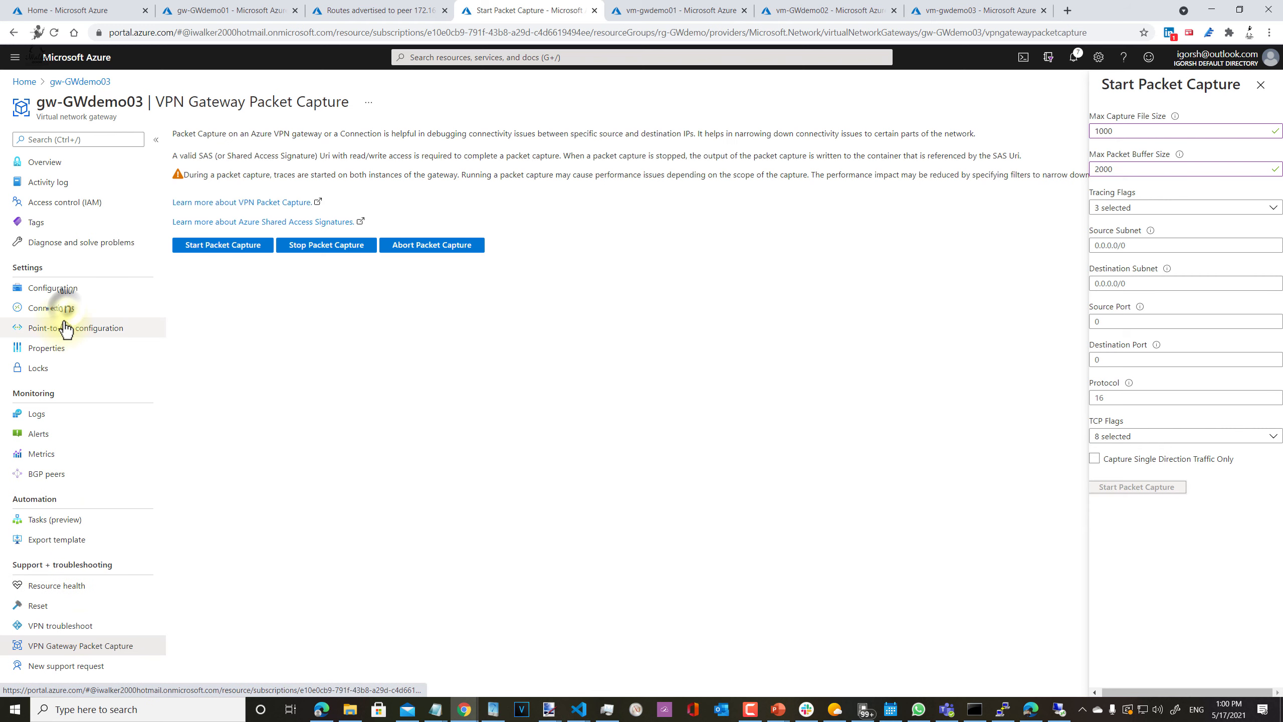
# Reset gw-GWdemo03's vnet03-to-vnet02 connection, then check the running pings in the Remote Desktop session and return to the portal
pyautogui.click(51, 308)
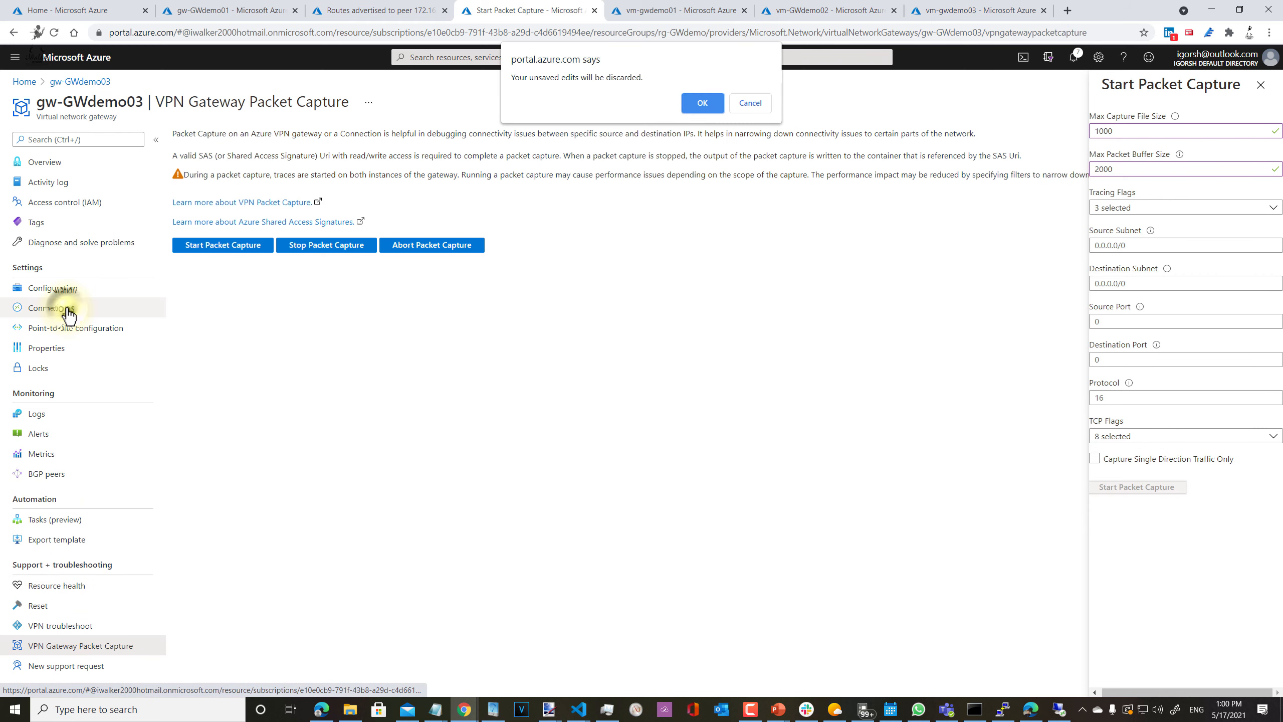
pyautogui.click(702, 103)
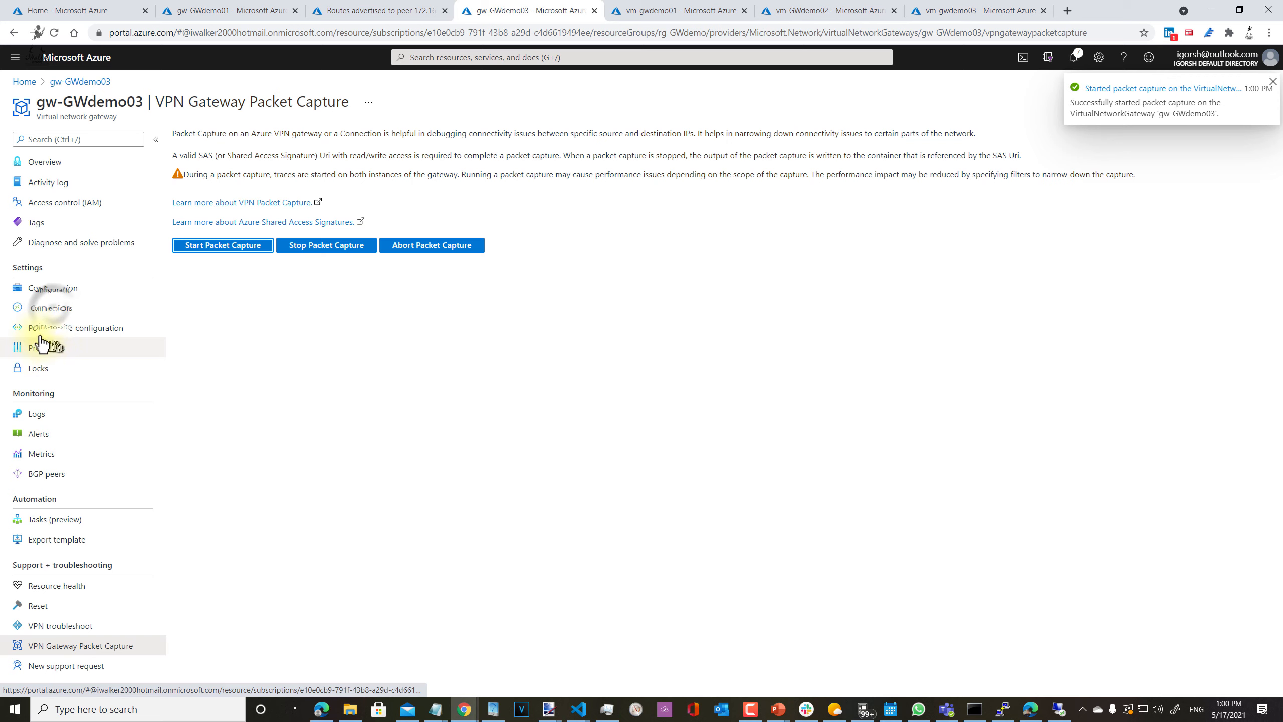
pyautogui.click(50, 309)
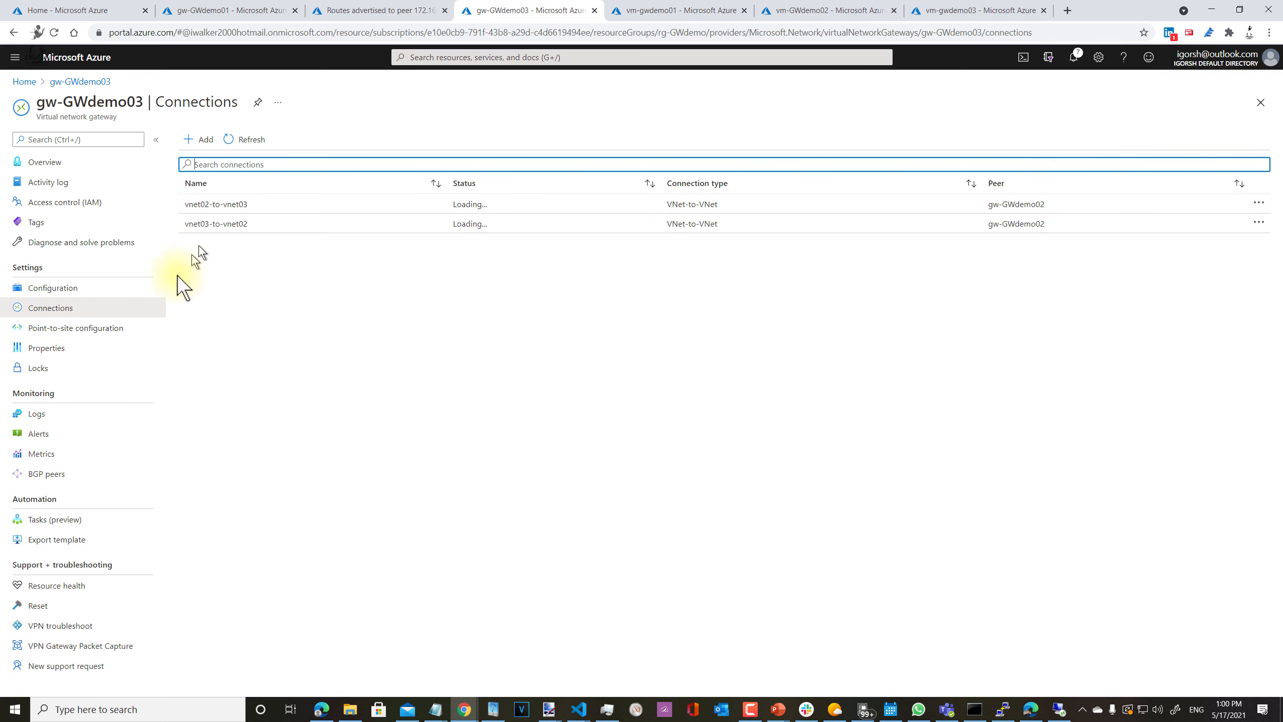
pyautogui.click(215, 225)
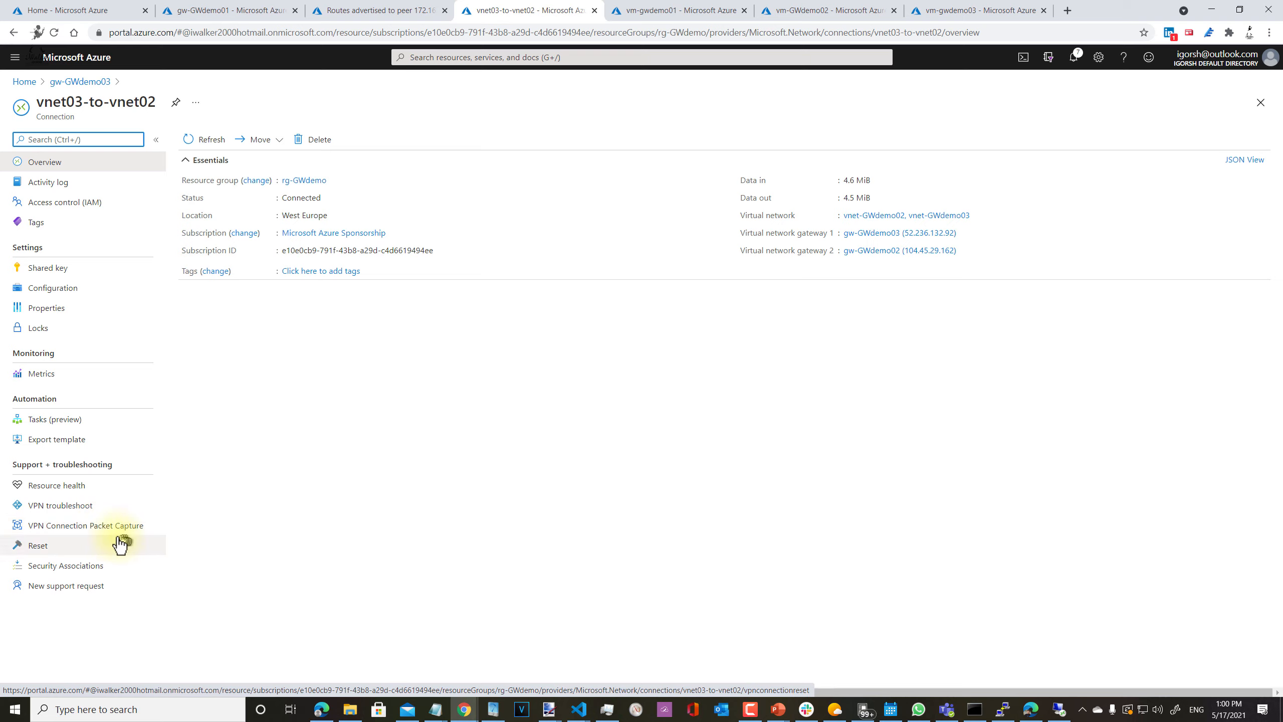
pyautogui.click(77, 557)
pyautogui.click(200, 204)
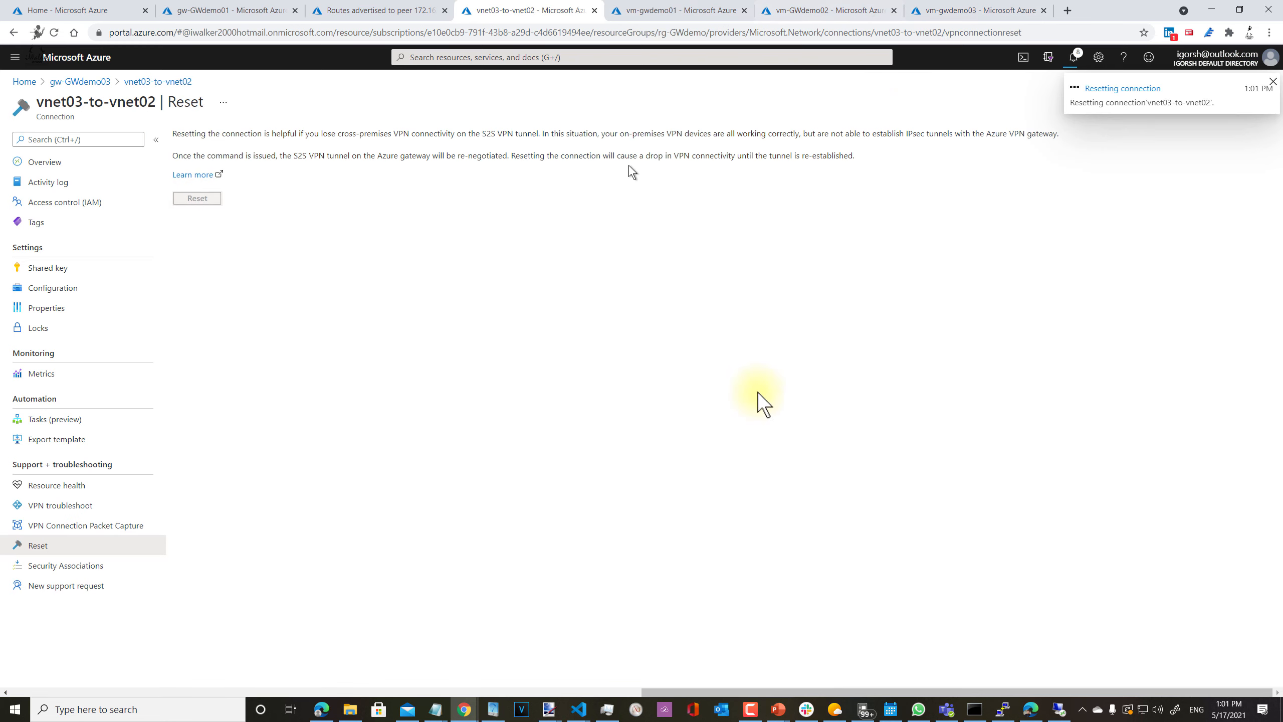
pyautogui.click(1057, 710)
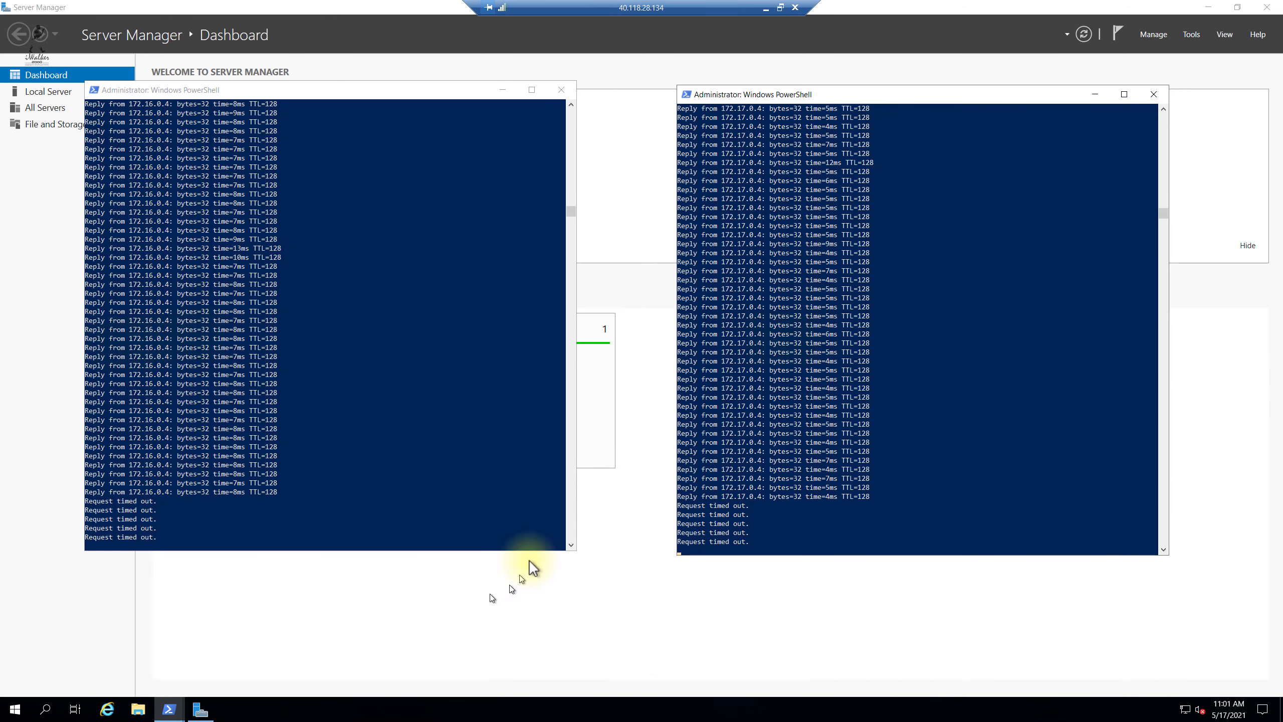
pyautogui.click(766, 8)
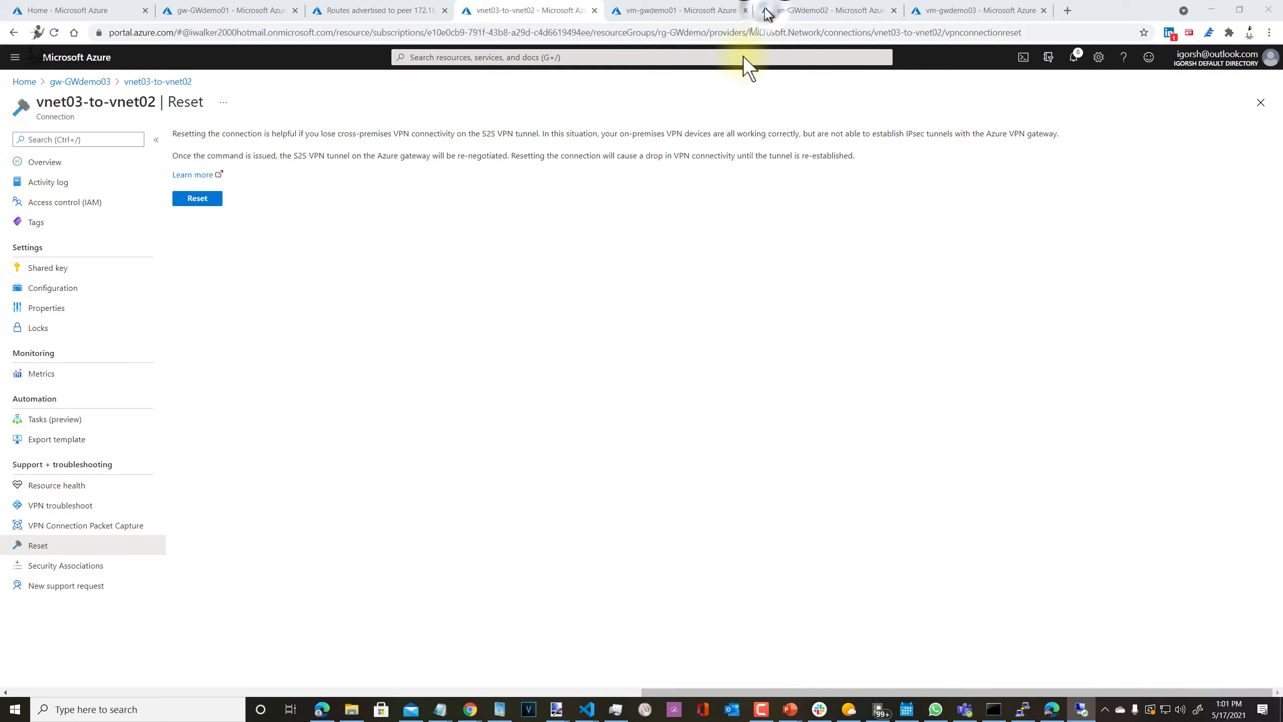
# Open the shared access signature settings of the gwtest03 container in the saindexingpoc storage account
pyautogui.click(27, 14)
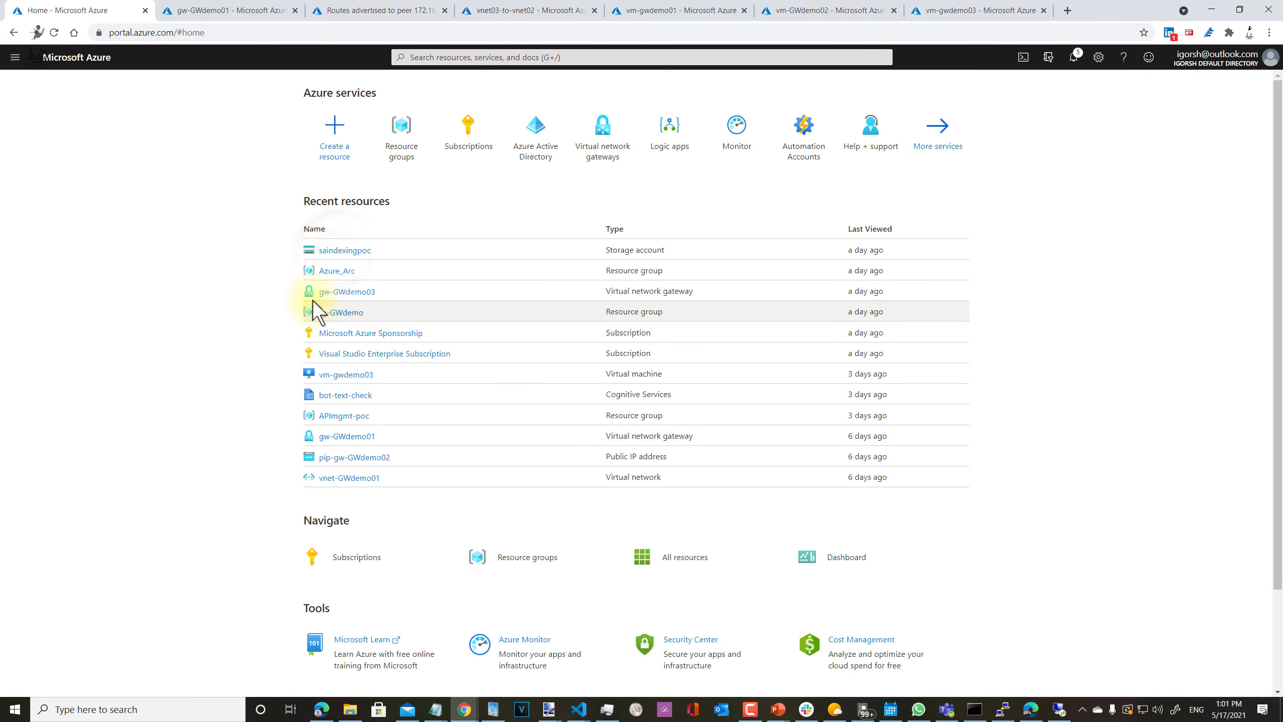
pyautogui.click(339, 260)
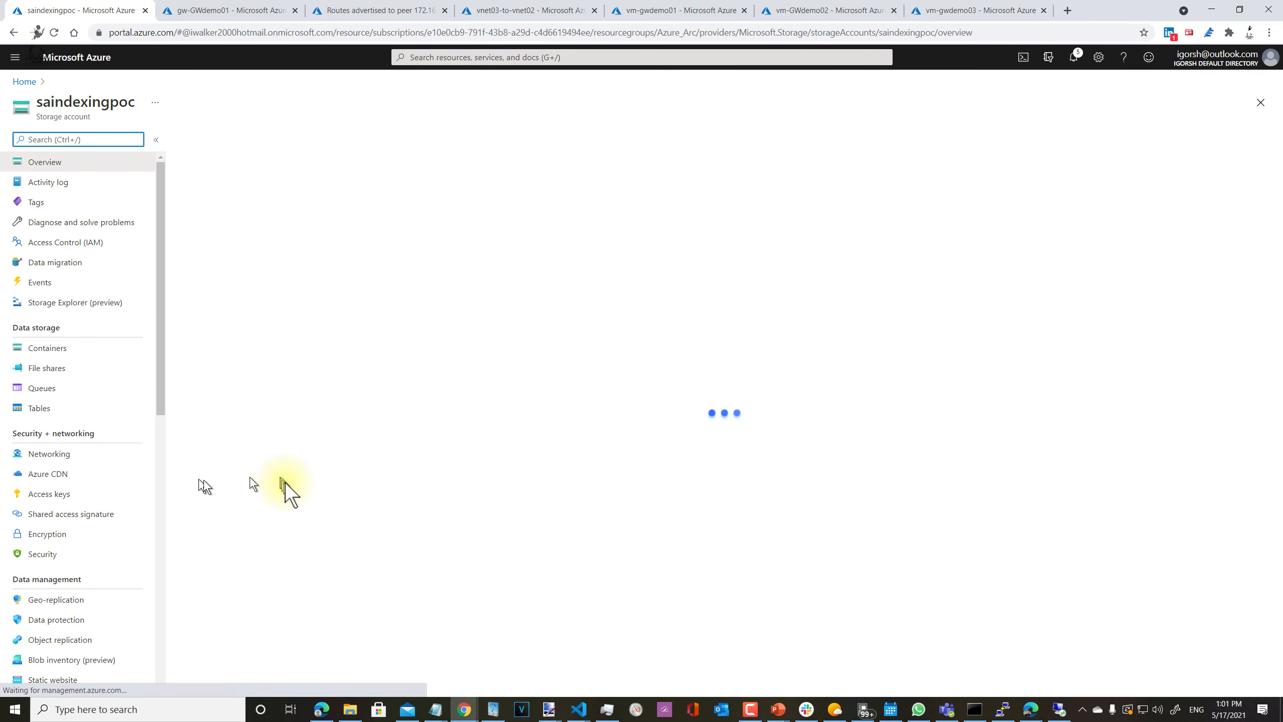
pyautogui.click(73, 348)
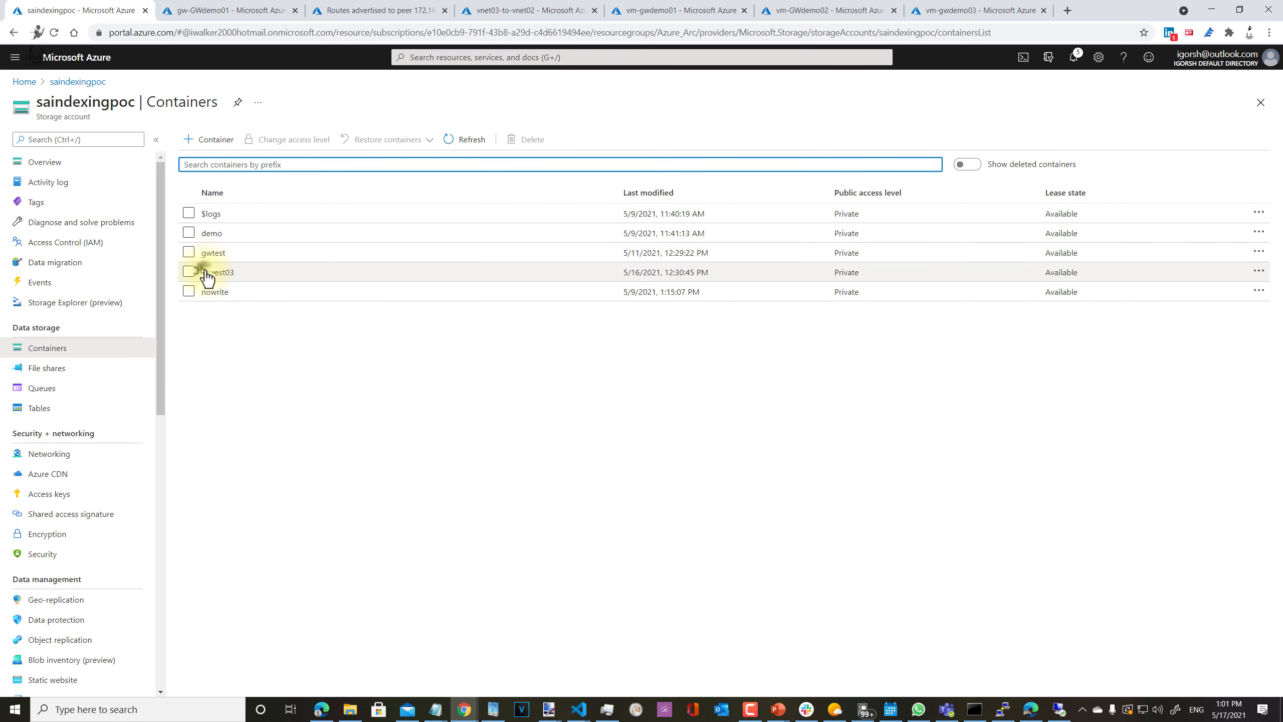
pyautogui.click(216, 272)
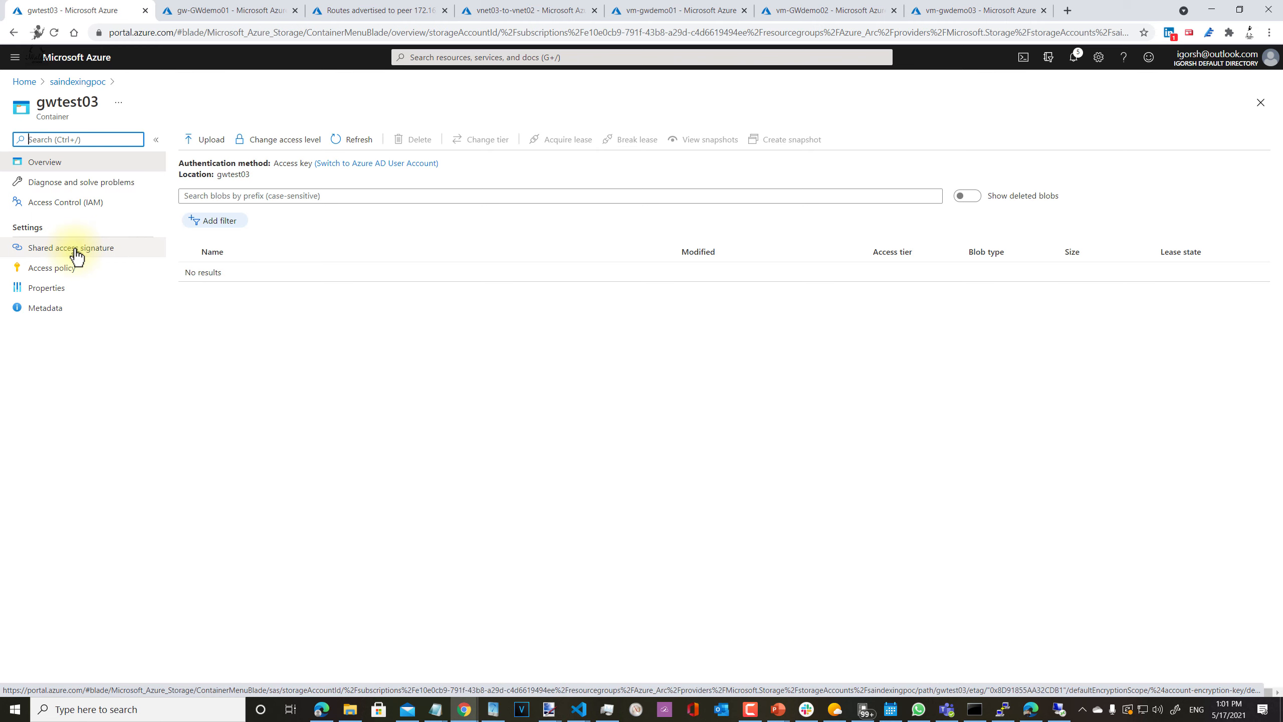
pyautogui.click(75, 248)
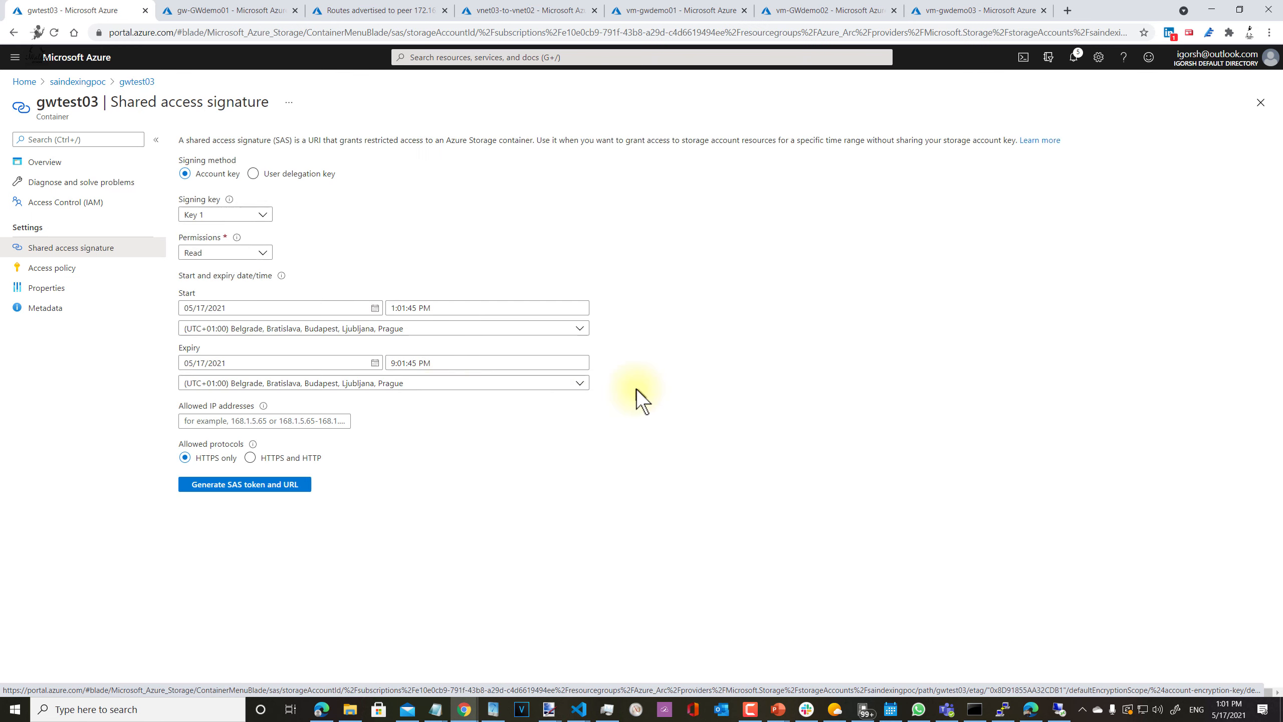
# Generate a SAS token and URL with Read, Add, Create, Write, Delete and List permissions, and copy the Blob SAS URL
pyautogui.click(225, 253)
pyautogui.click(190, 290)
pyautogui.click(190, 310)
pyautogui.click(189, 330)
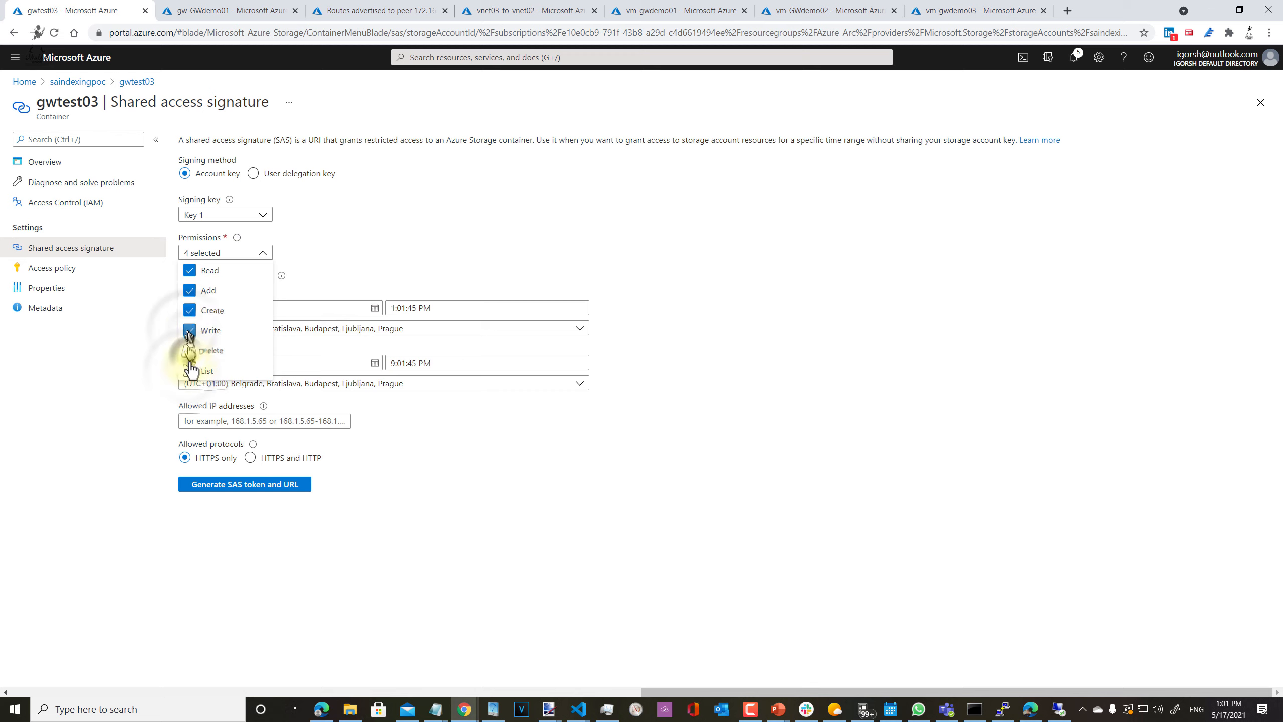
pyautogui.click(189, 350)
pyautogui.click(189, 370)
pyautogui.click(353, 420)
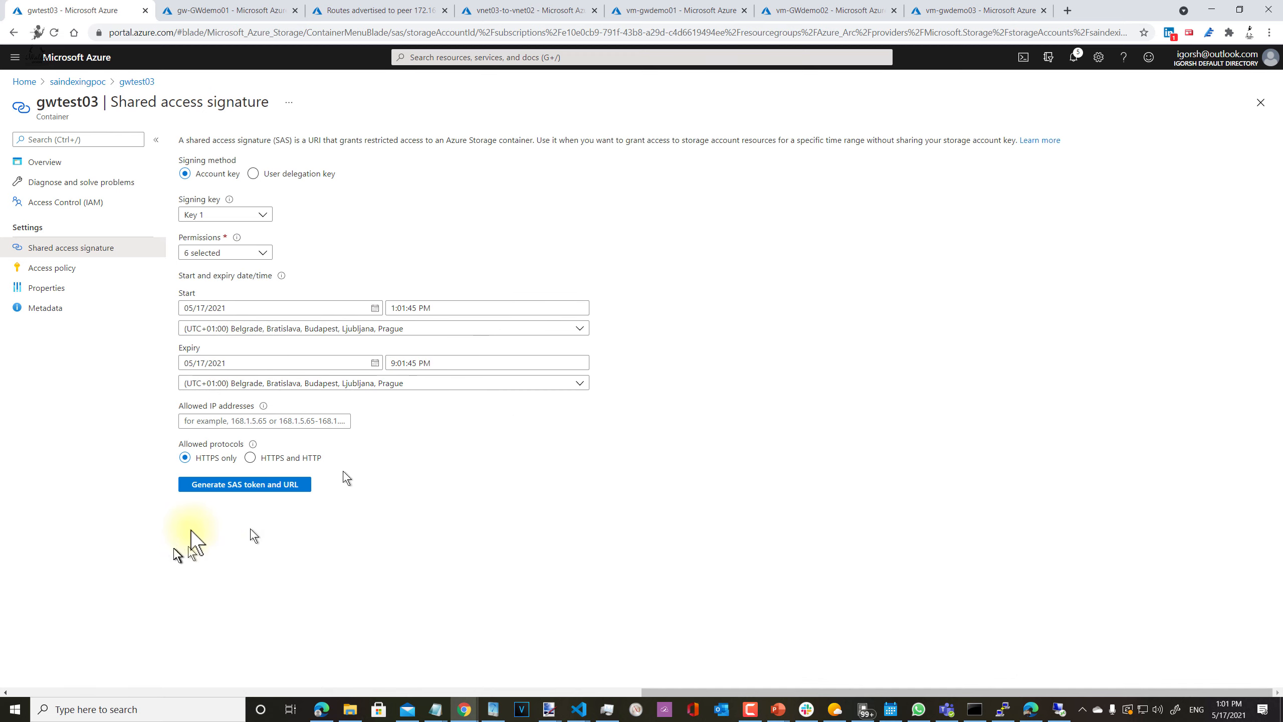
pyautogui.click(264, 487)
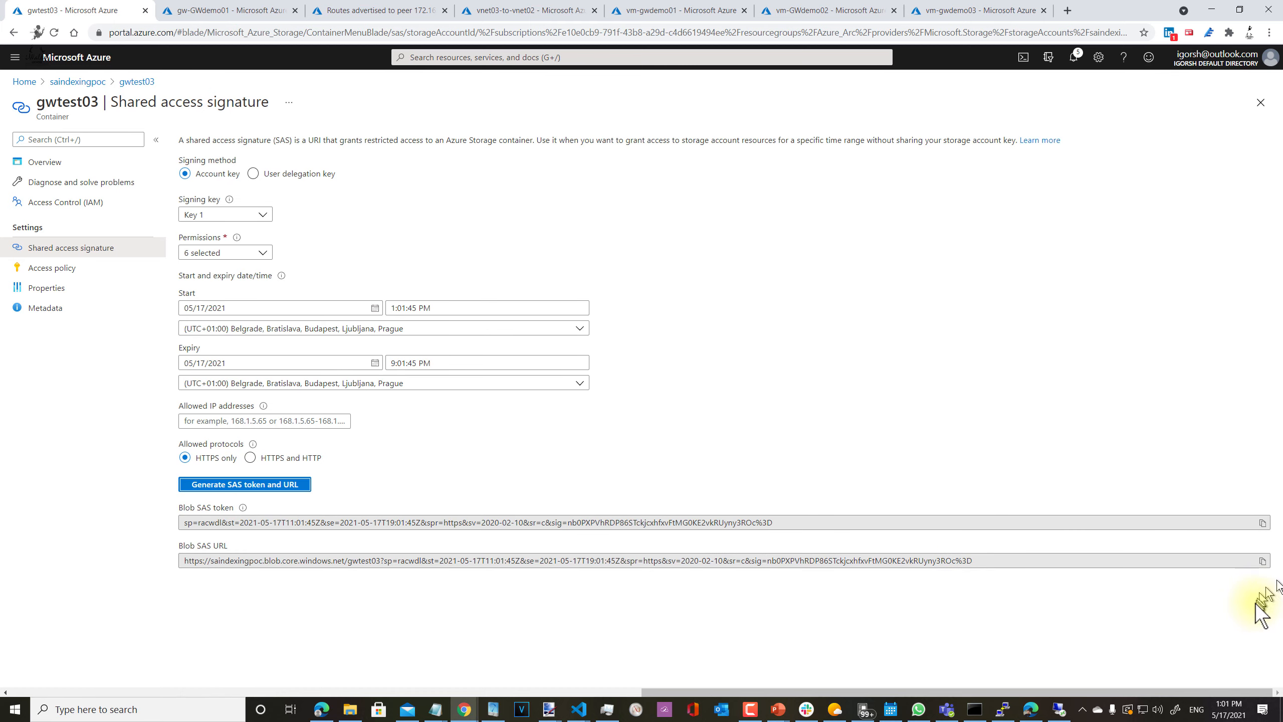
pyautogui.click(1262, 561)
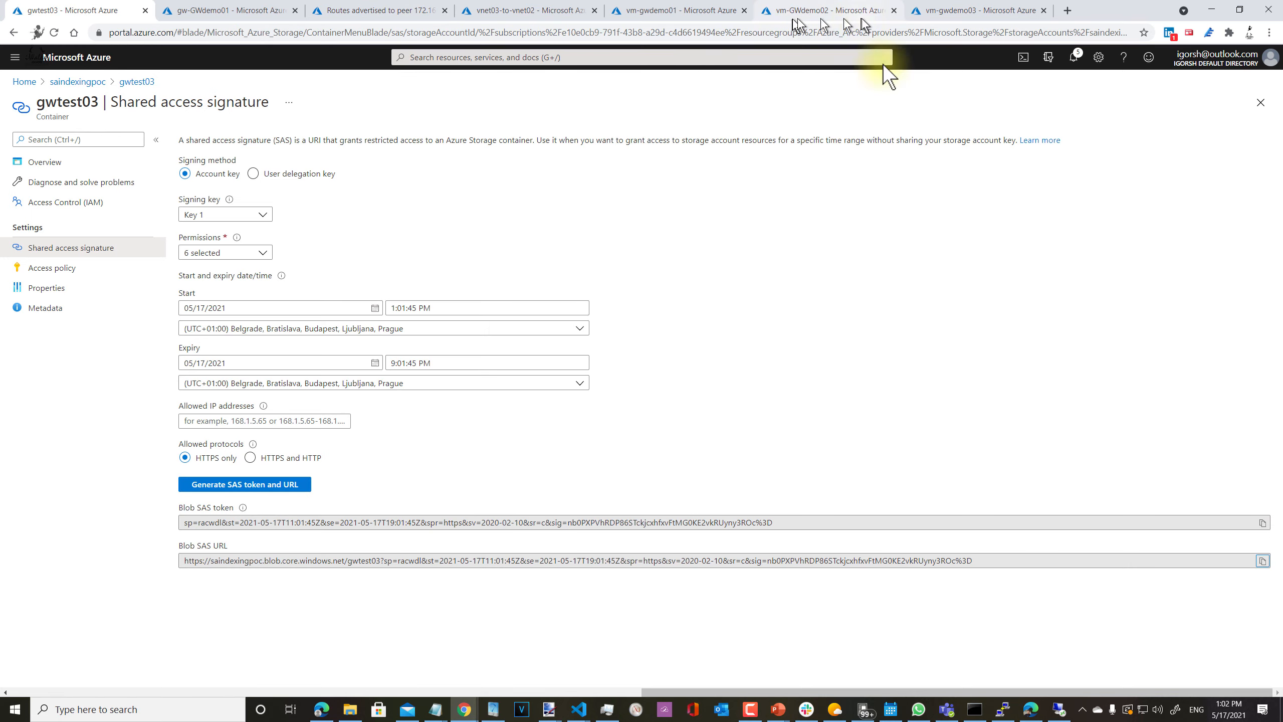
# Check the pings to 172.16.0.4 and 172.17.0.4 in the Remote Desktop session again and return to the vnet03-to-vnet02 reset page
pyautogui.click(1059, 709)
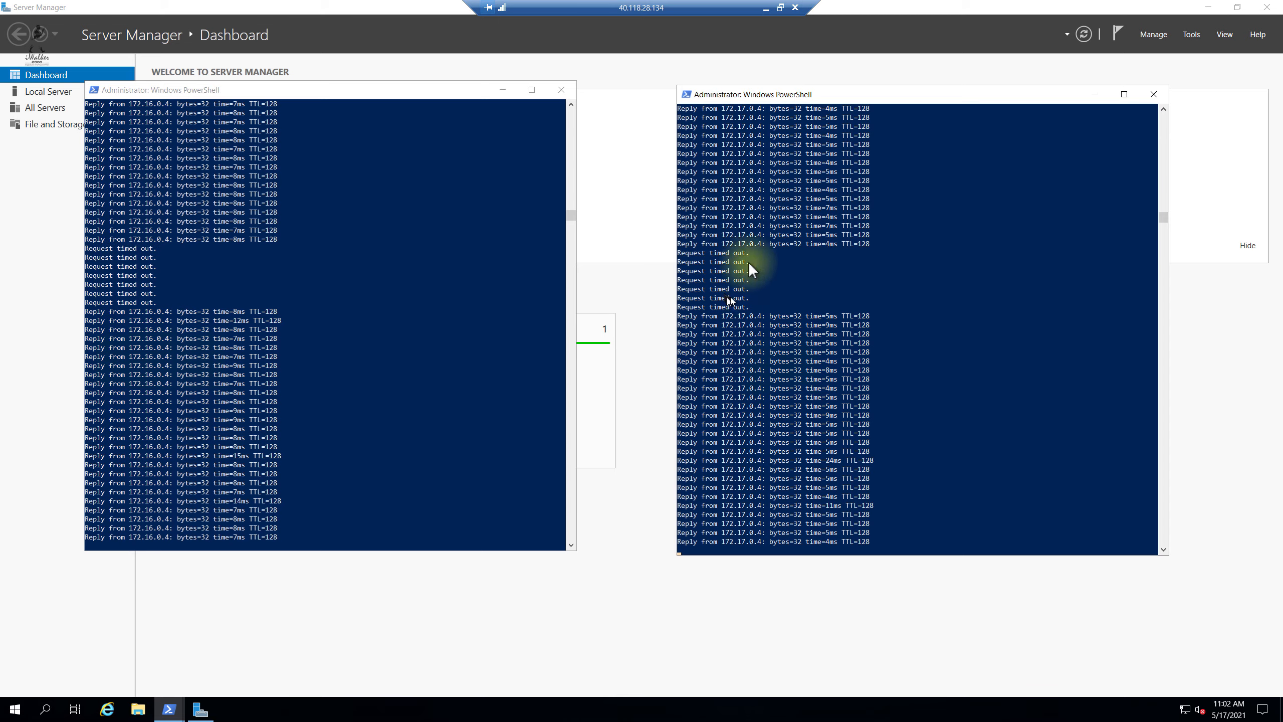
pyautogui.click(765, 9)
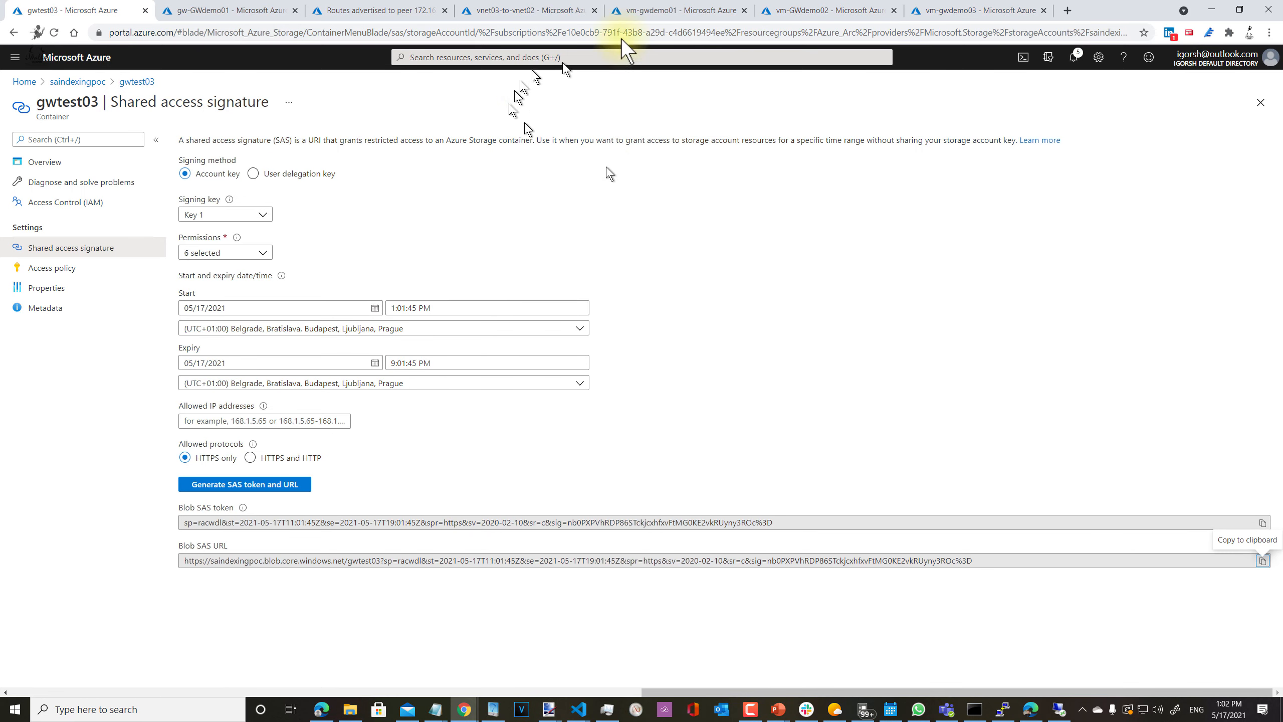
pyautogui.click(374, 11)
pyautogui.click(487, 11)
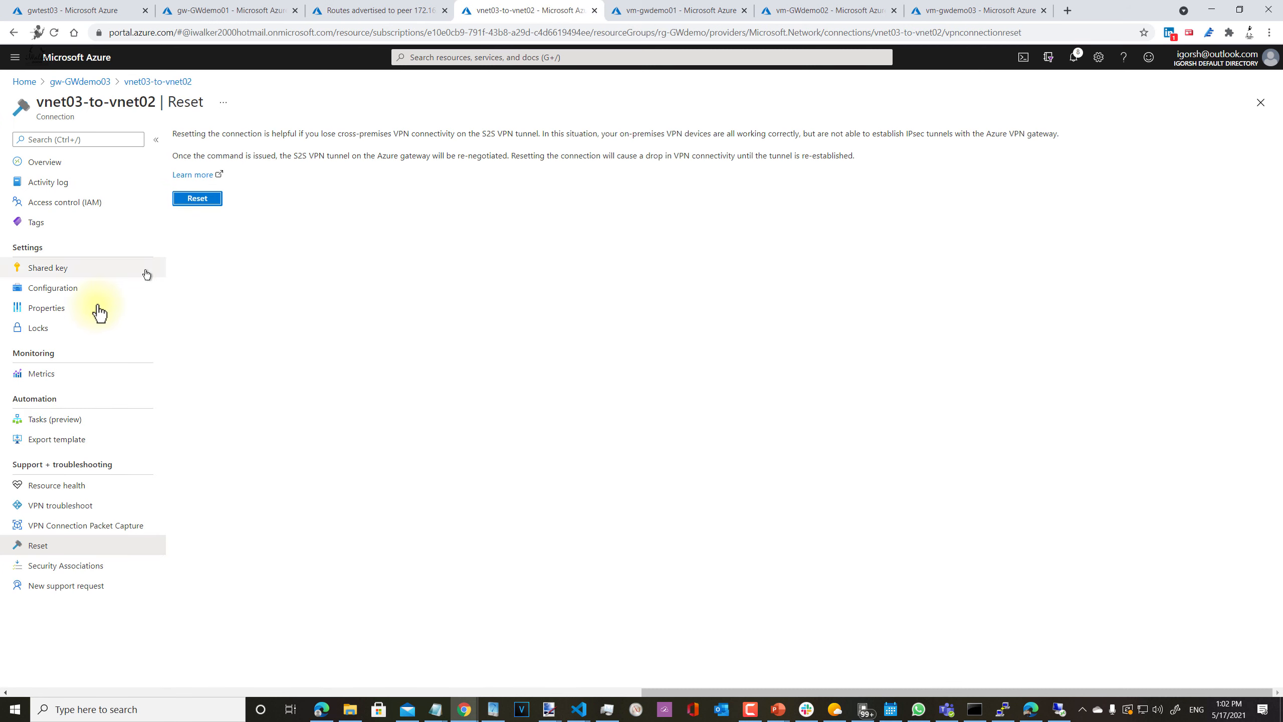
# Stop the packet capture on gw-GWdemo03, pasting the copied SAS URL as the output SAS URL
pyautogui.click(97, 82)
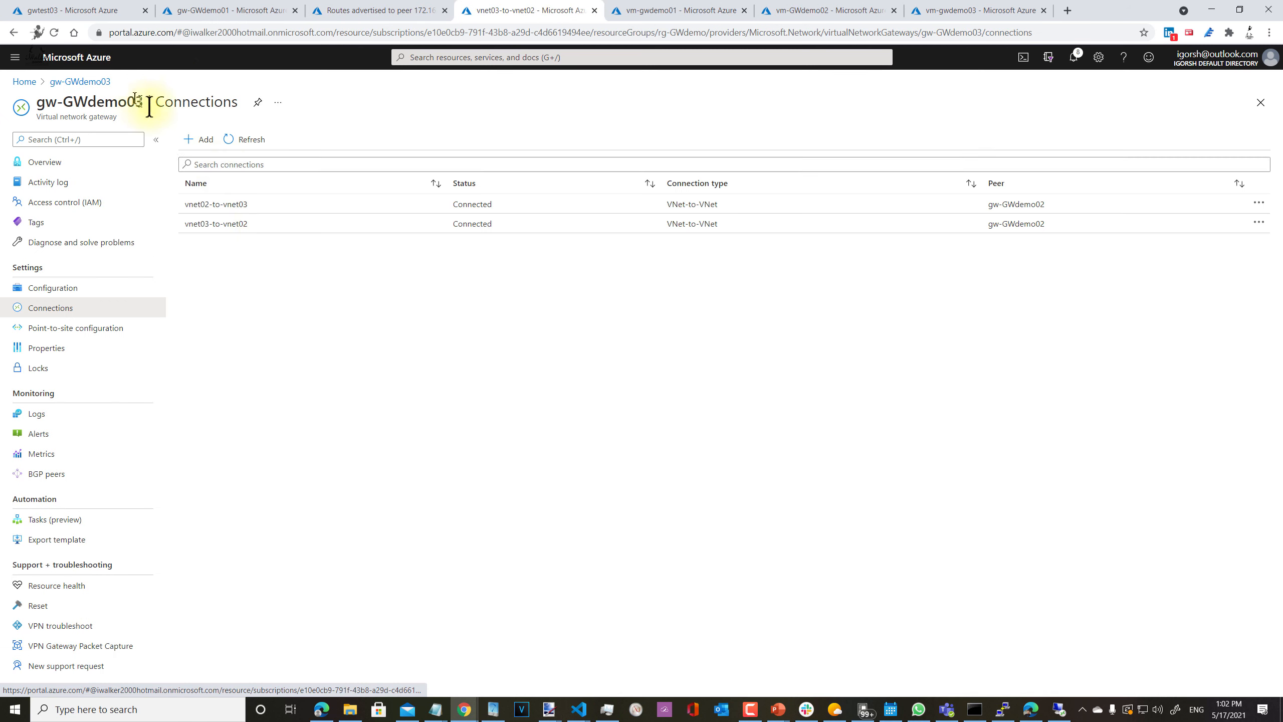
pyautogui.click(81, 647)
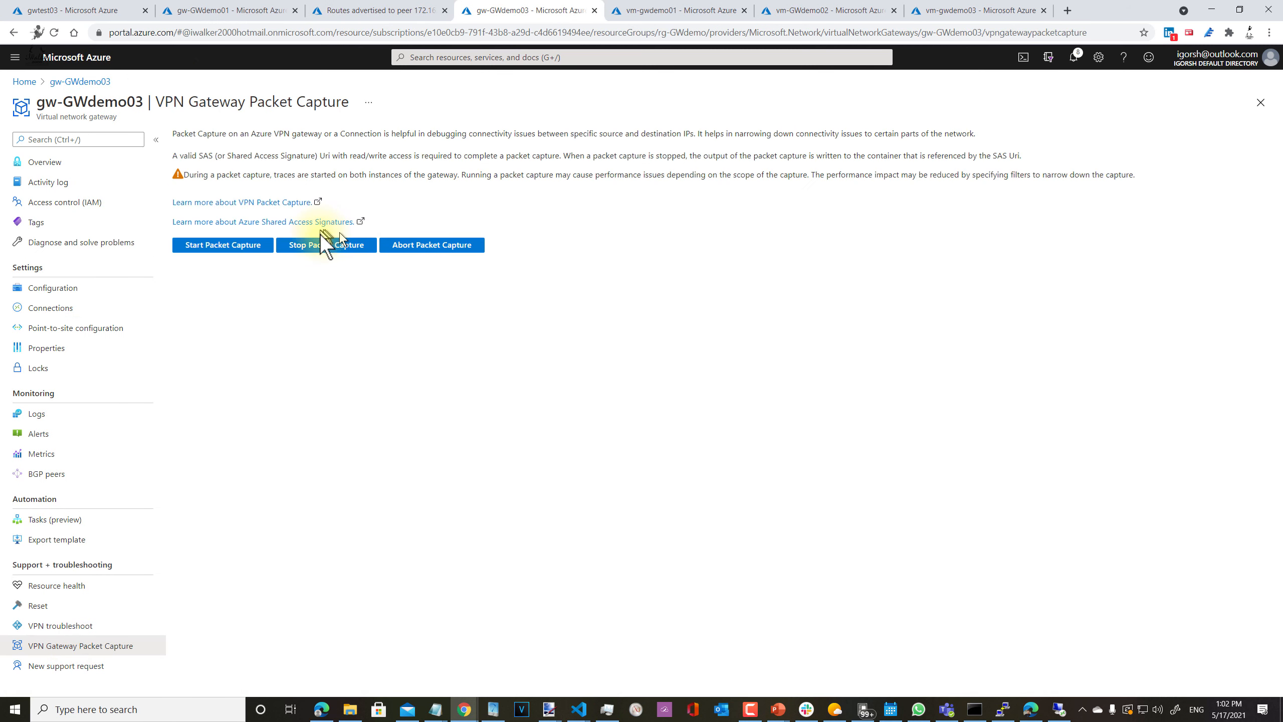
pyautogui.click(326, 245)
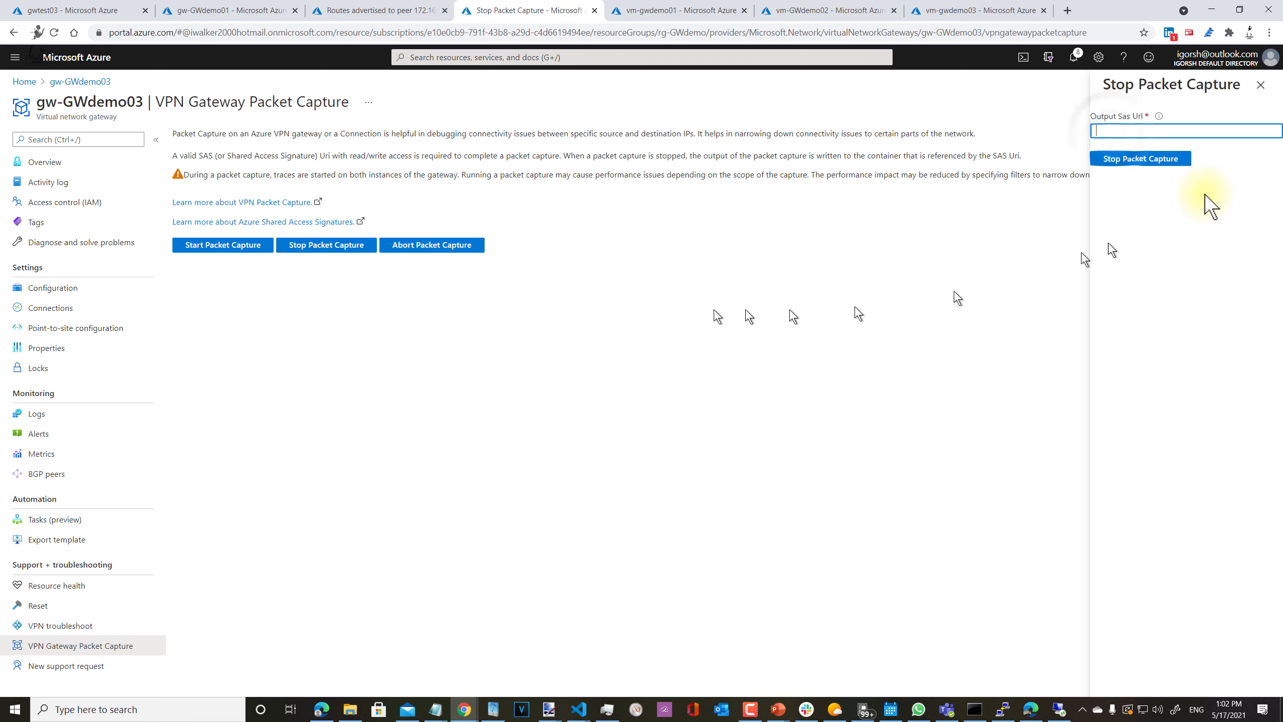
pyautogui.click(1113, 132)
pyautogui.hotkey('ctrl', 'v')
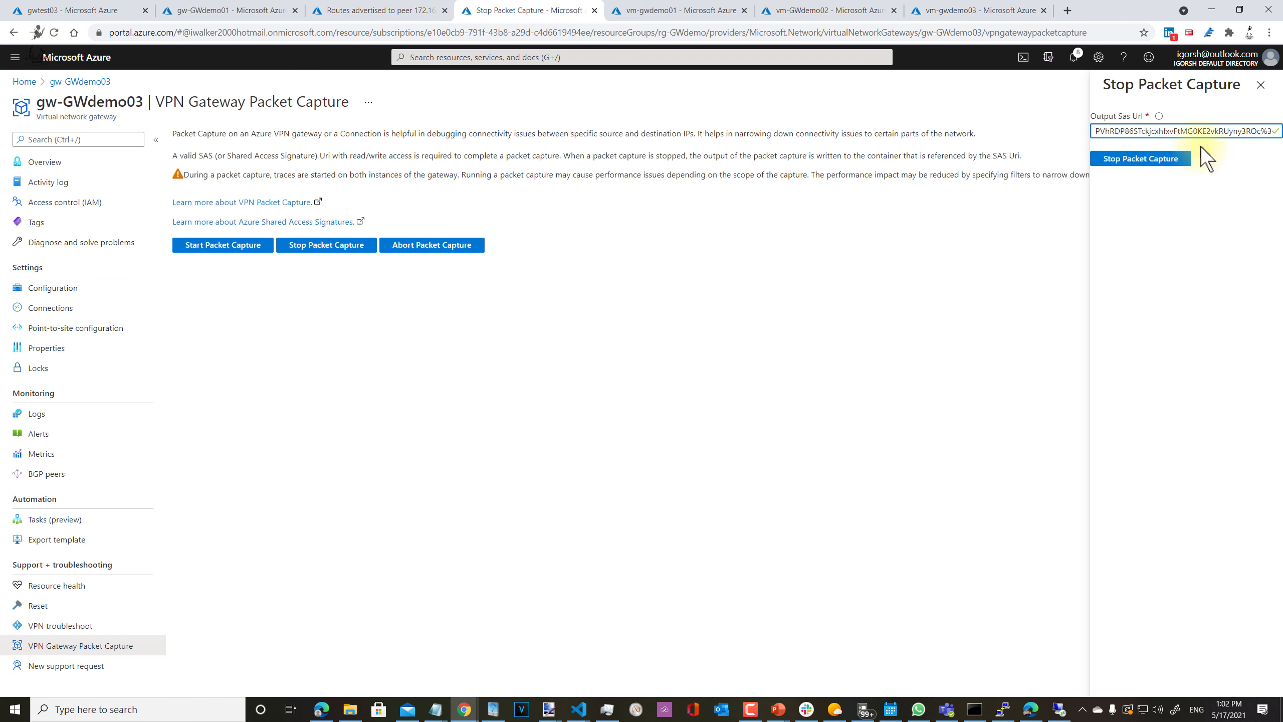
pyautogui.click(1150, 161)
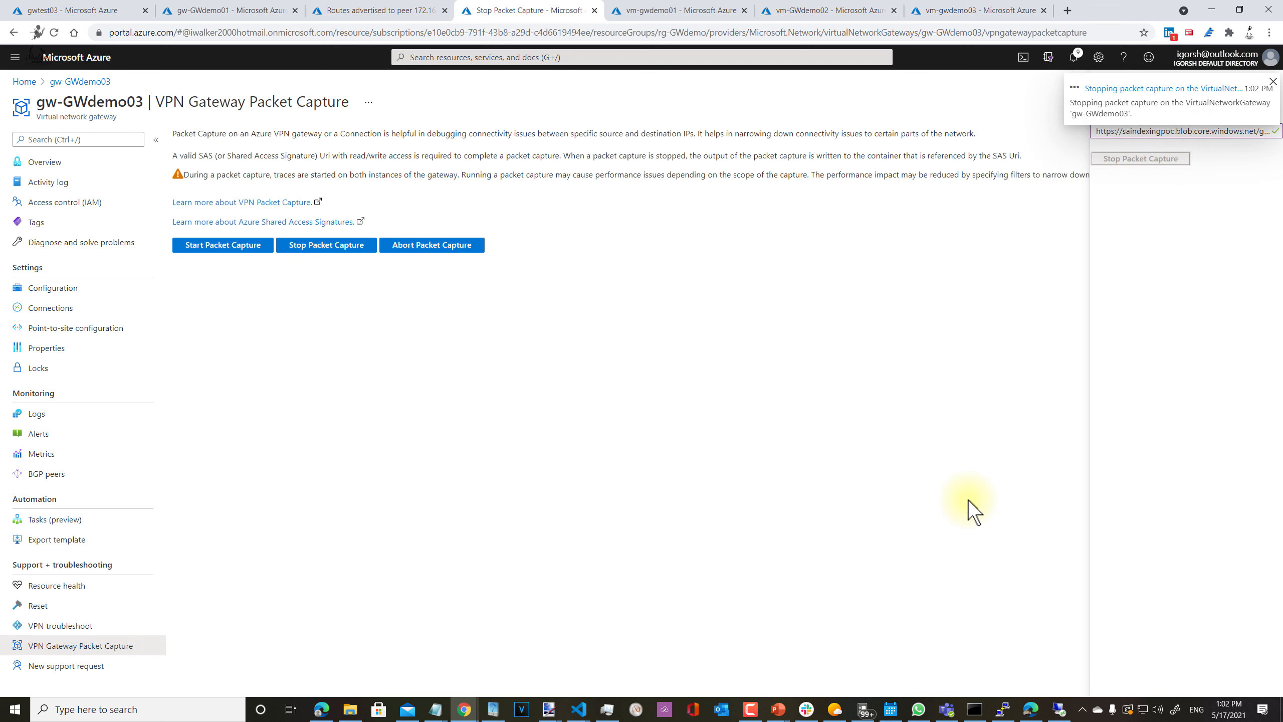
# Browse the gwtest03 container's 2021/5/17 path down to the capture file in the 11:02:26.9968378 folder
pyautogui.click(66, 10)
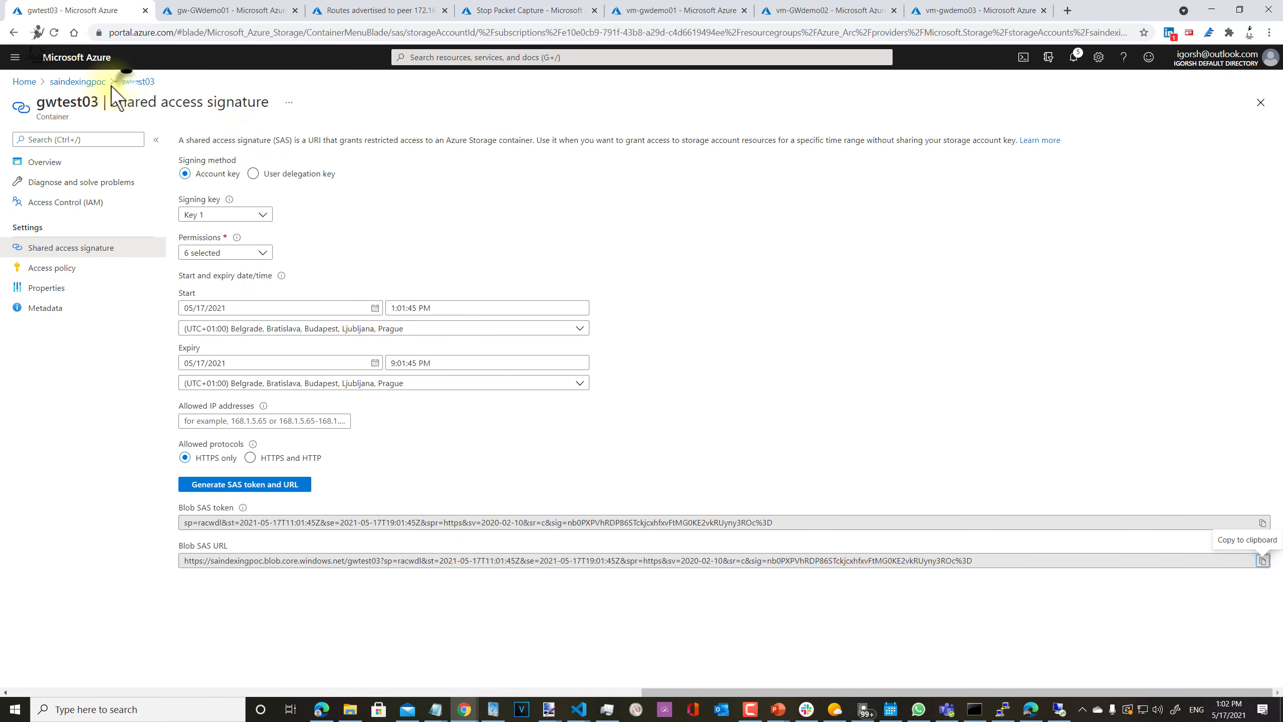
pyautogui.click(137, 81)
pyautogui.click(222, 273)
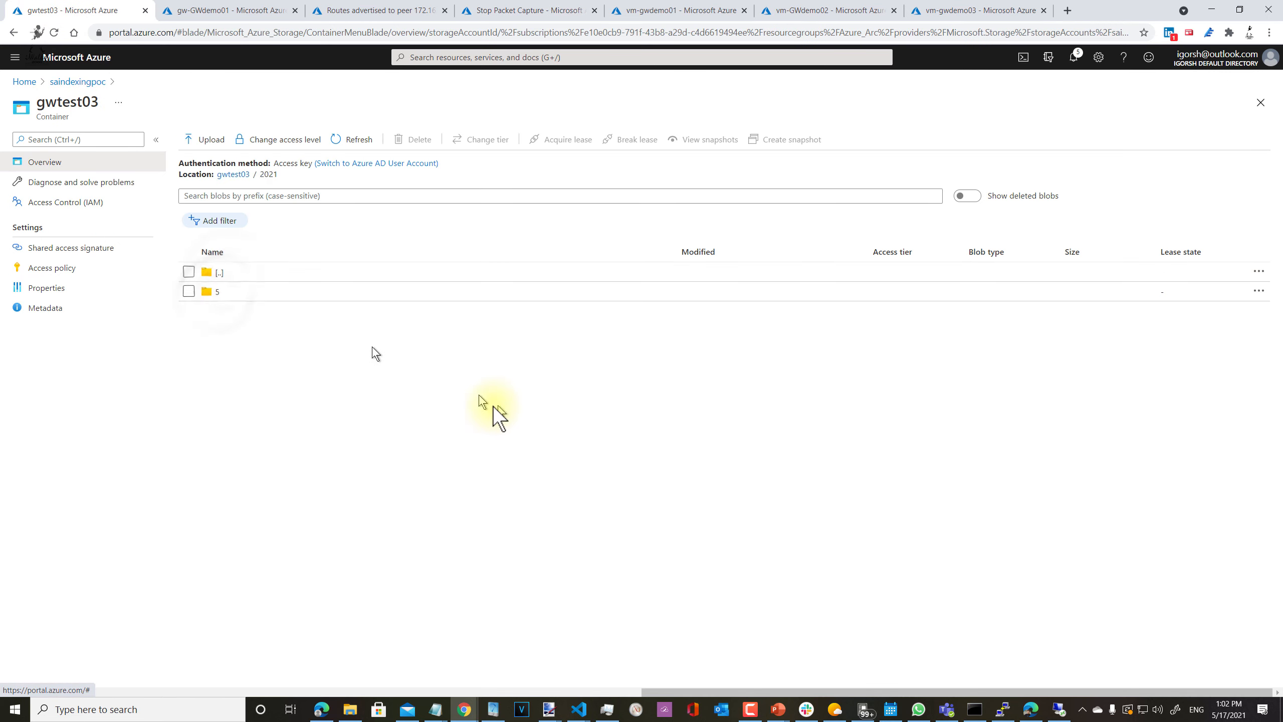
pyautogui.click(220, 292)
pyautogui.click(244, 294)
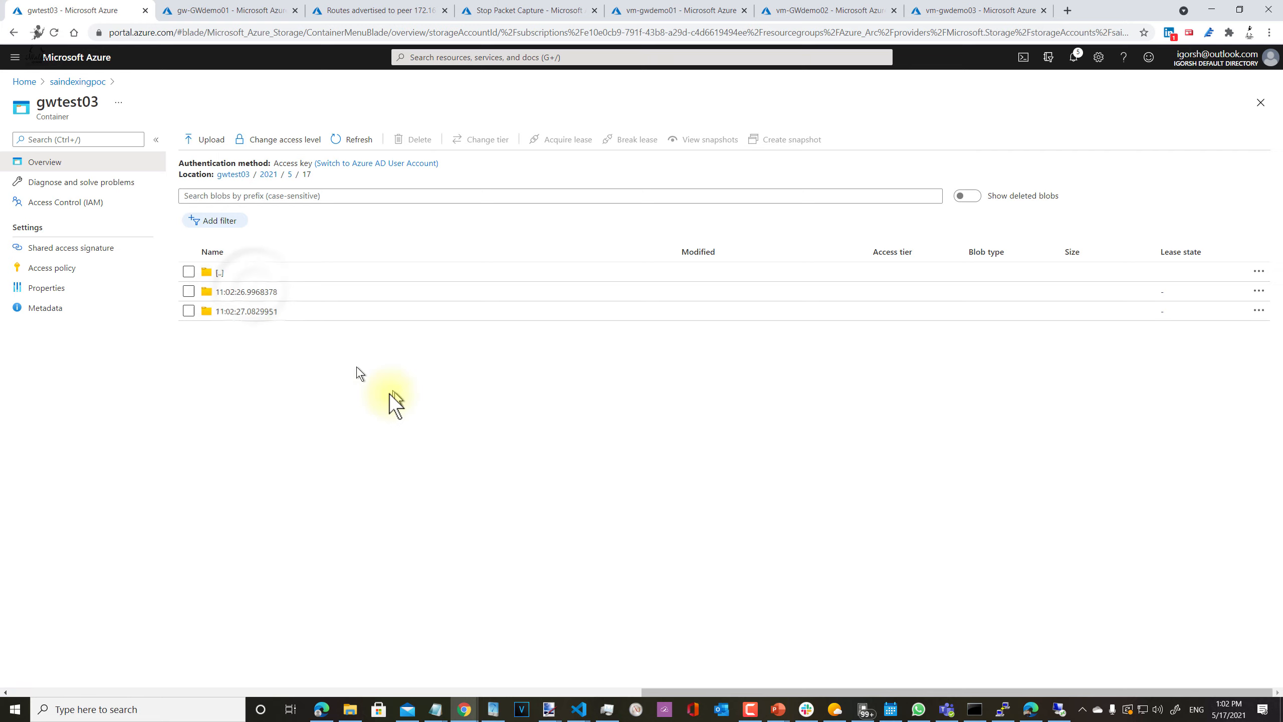
pyautogui.click(252, 291)
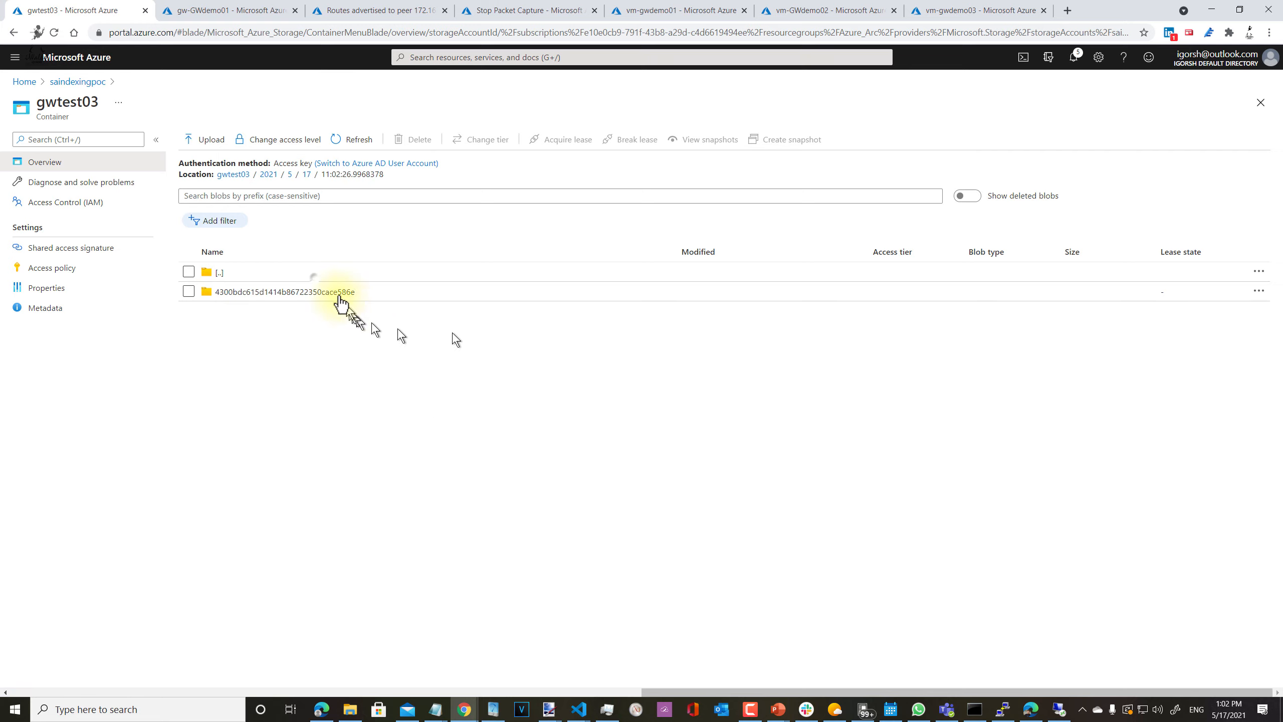
pyautogui.click(268, 275)
pyautogui.click(275, 291)
pyautogui.click(291, 293)
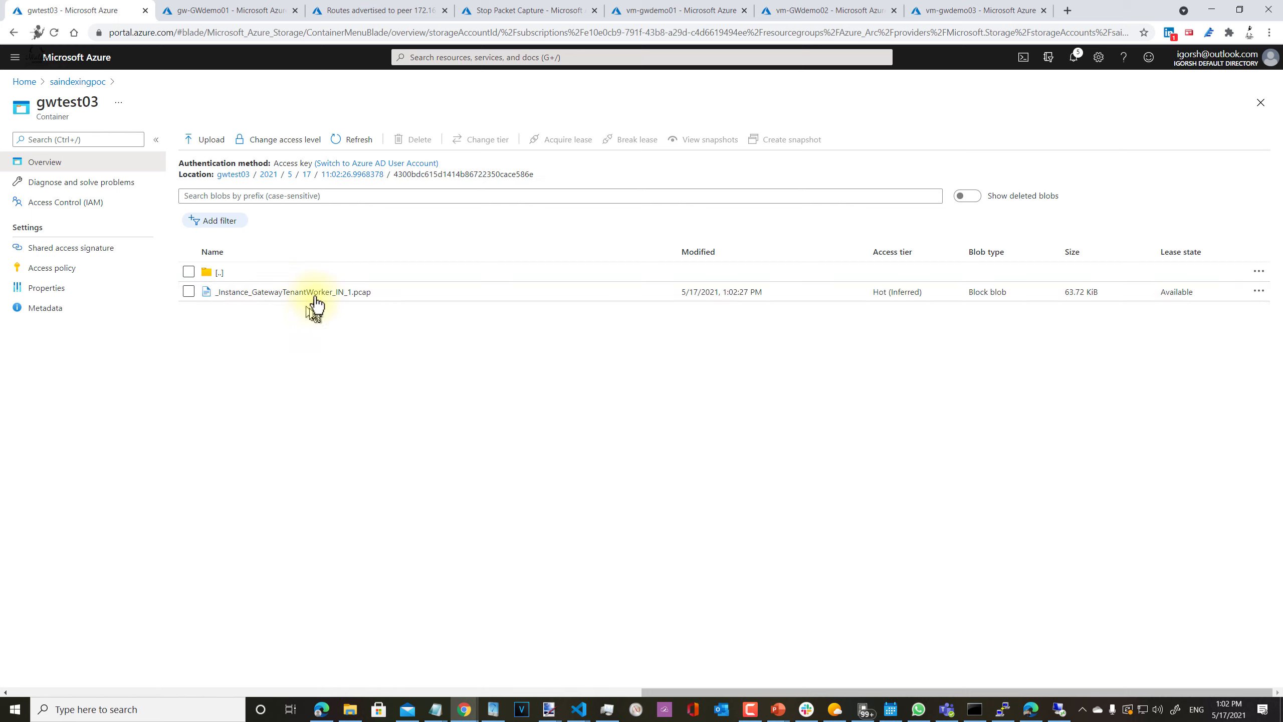
# Go back up to the date folder and inspect the capture file in the 11:02:27.0829951 folder
pyautogui.click(222, 276)
pyautogui.click(227, 275)
pyautogui.click(261, 309)
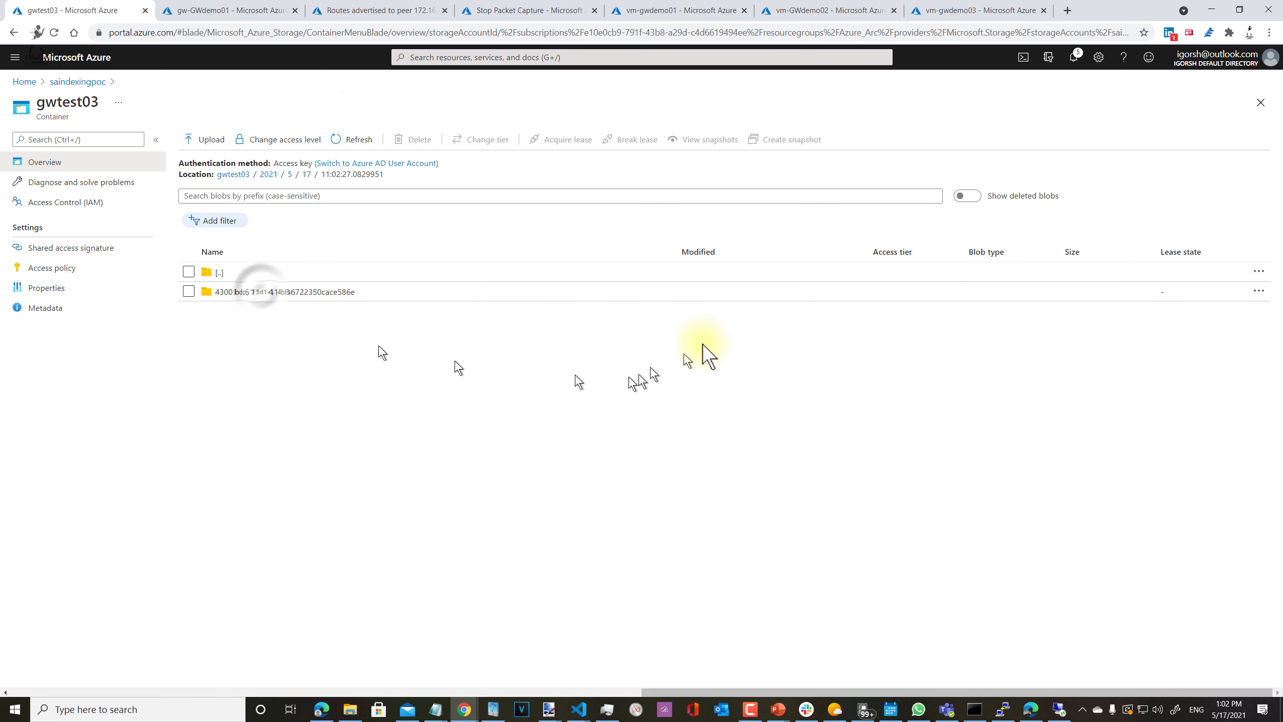
pyautogui.click(261, 293)
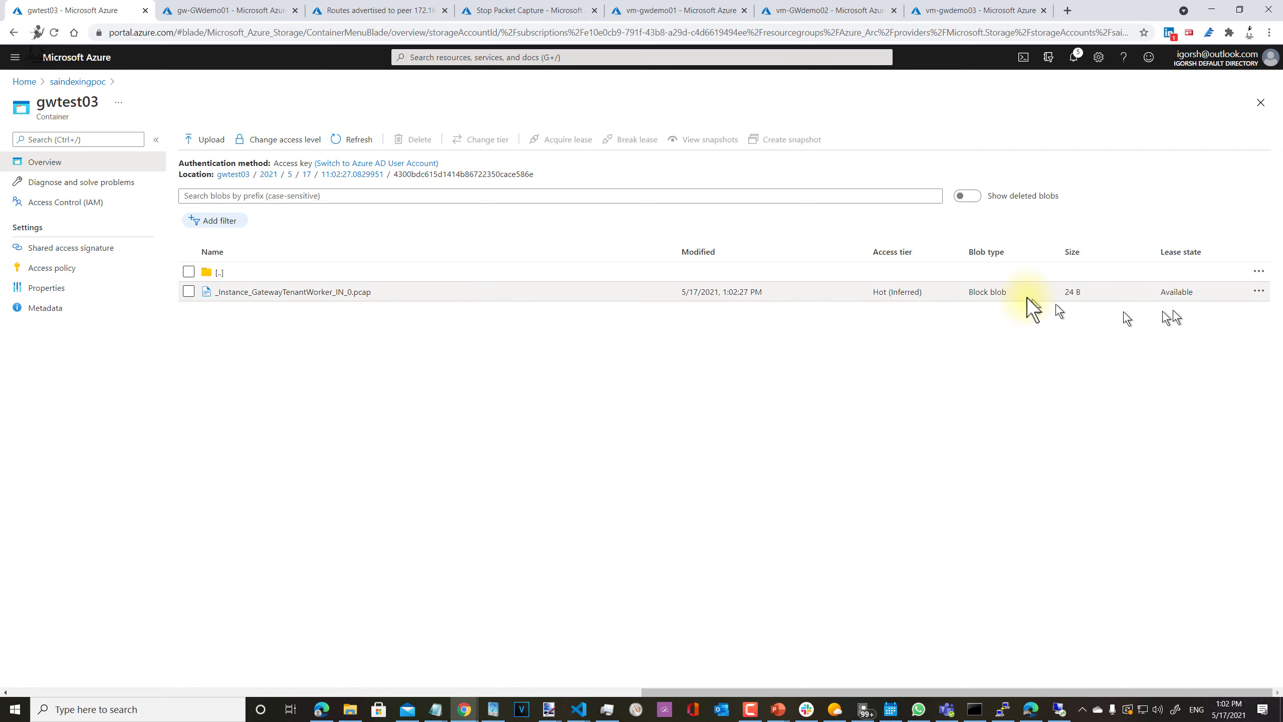
pyautogui.click(252, 276)
pyautogui.click(268, 294)
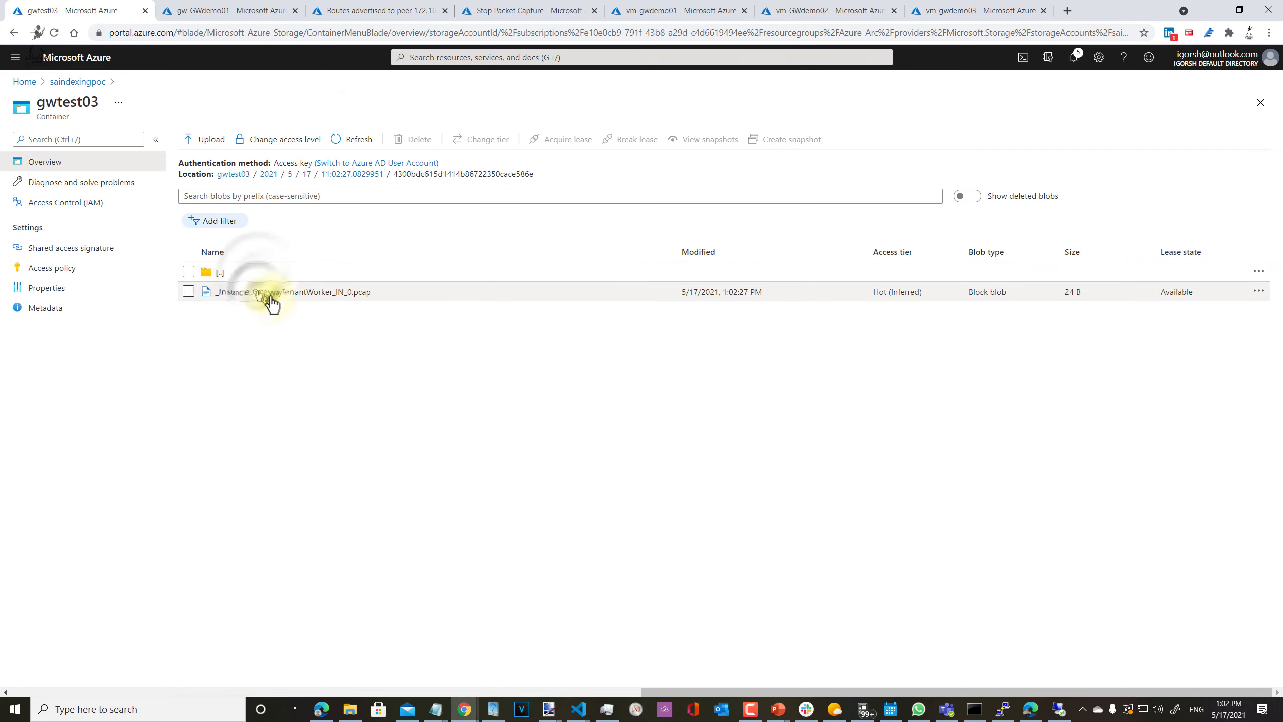
# Return to the date folder and download _Instance_GatewayTenantWorker_IN_1.pcap from the 11:02:26.9968378 folder
pyautogui.click(258, 277)
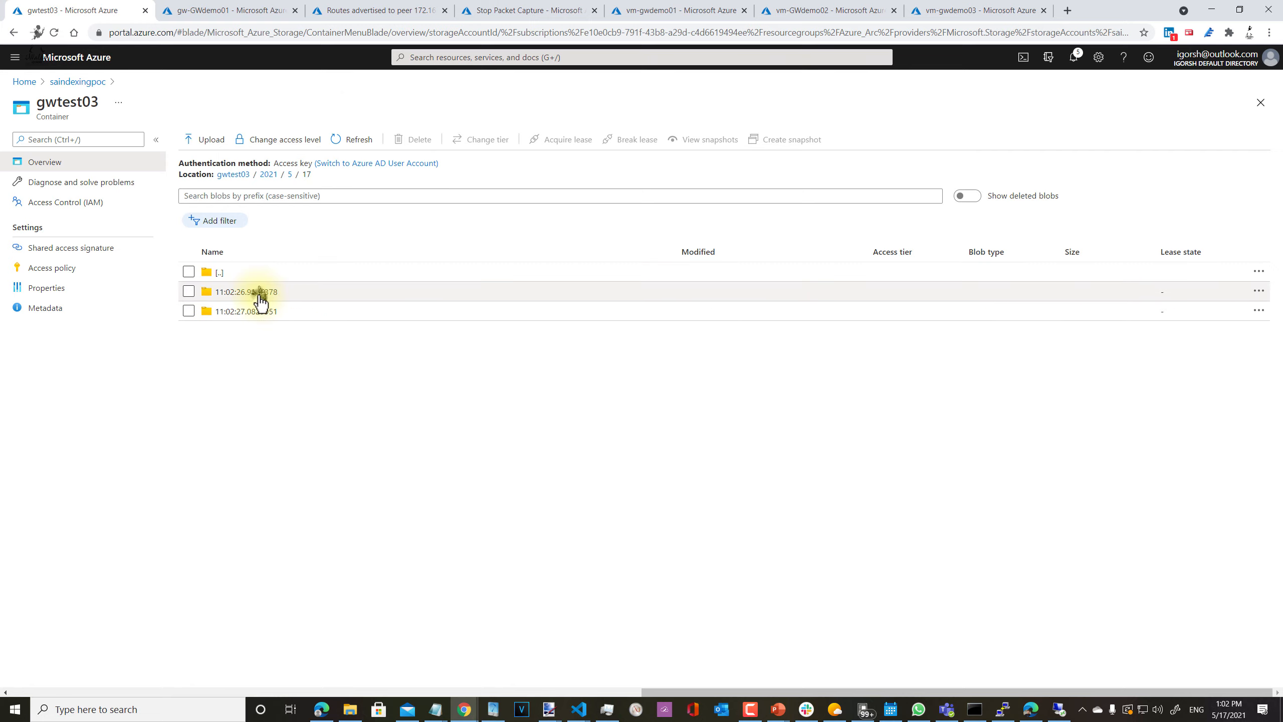
pyautogui.click(256, 293)
pyautogui.click(350, 297)
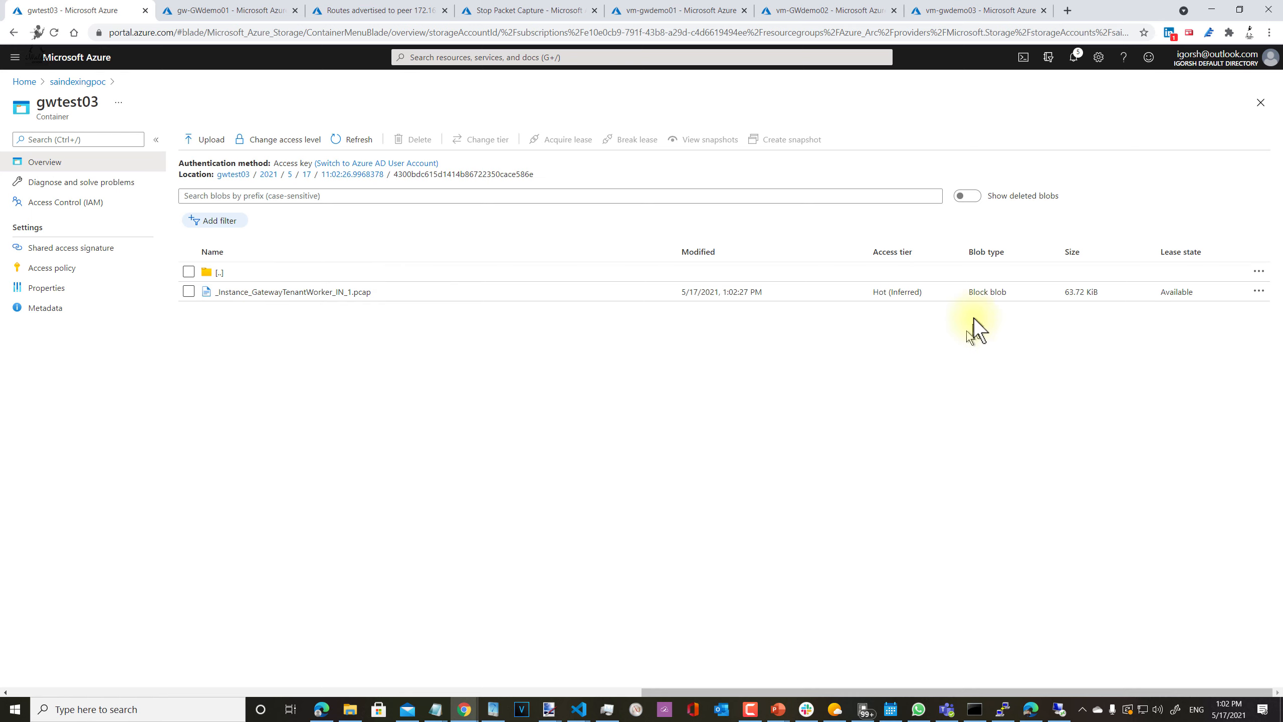
pyautogui.click(1060, 292)
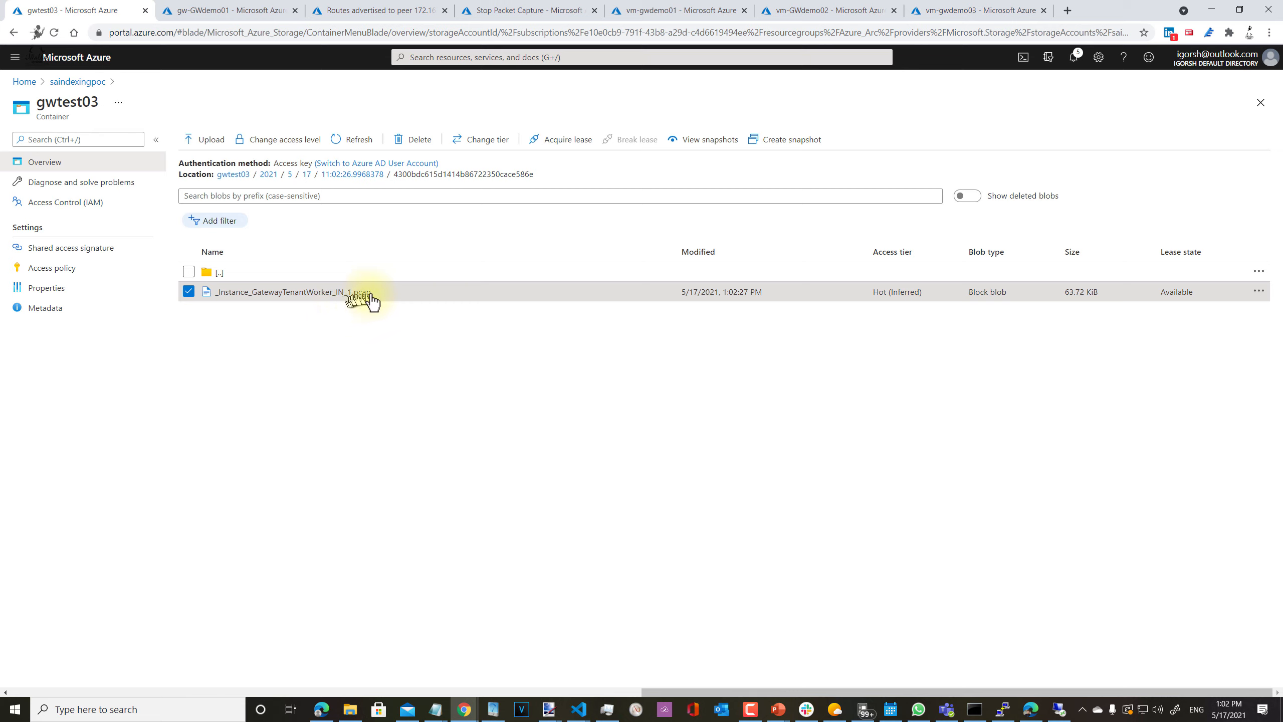
pyautogui.click(1259, 291)
pyautogui.click(1184, 319)
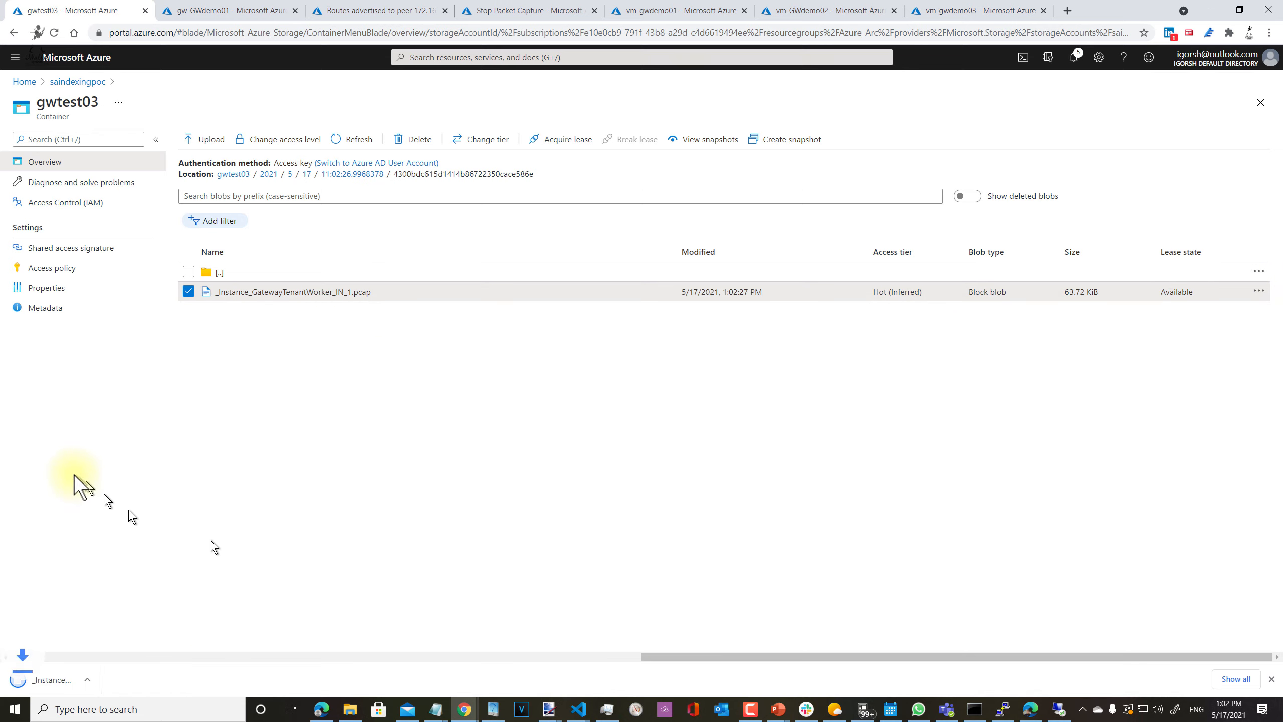
# Switch to Wireshark, searching for "wire" to launch it, and open the downloaded _Instance_GatewayTenantWorker_IN_1 (2).pcap capture
pyautogui.click(90, 709)
pyautogui.write('wire')
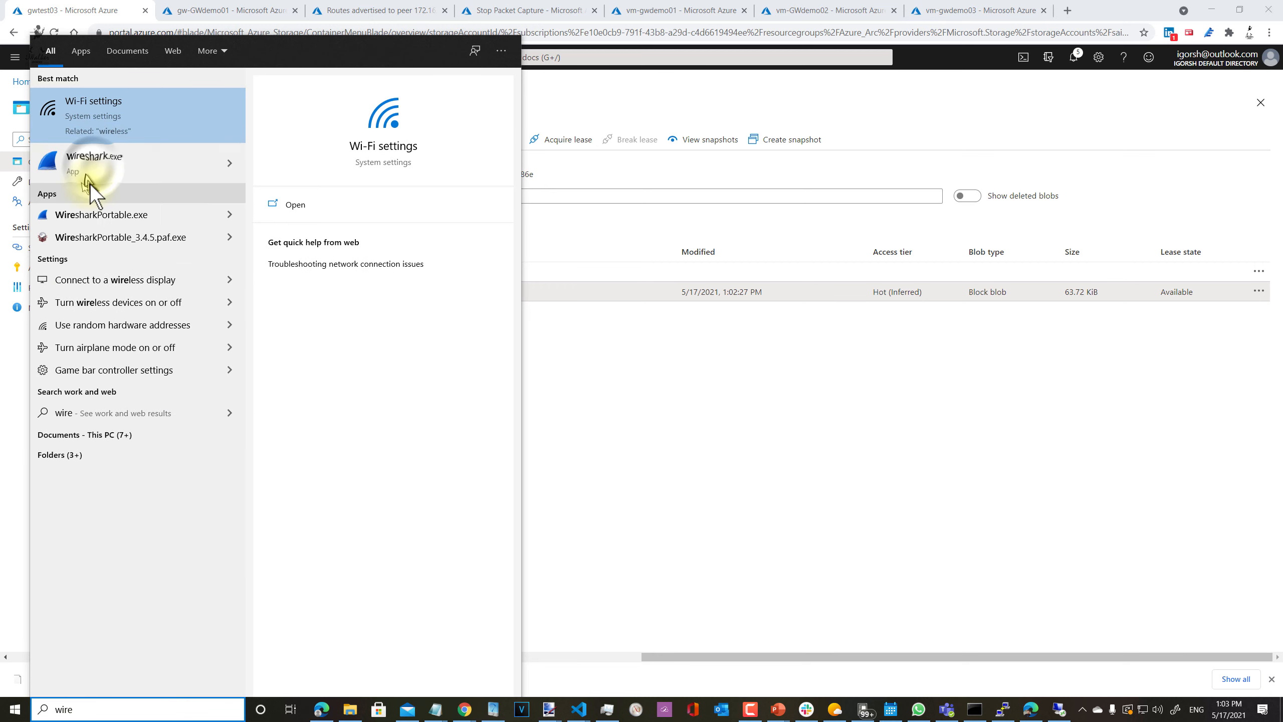
pyautogui.click(88, 169)
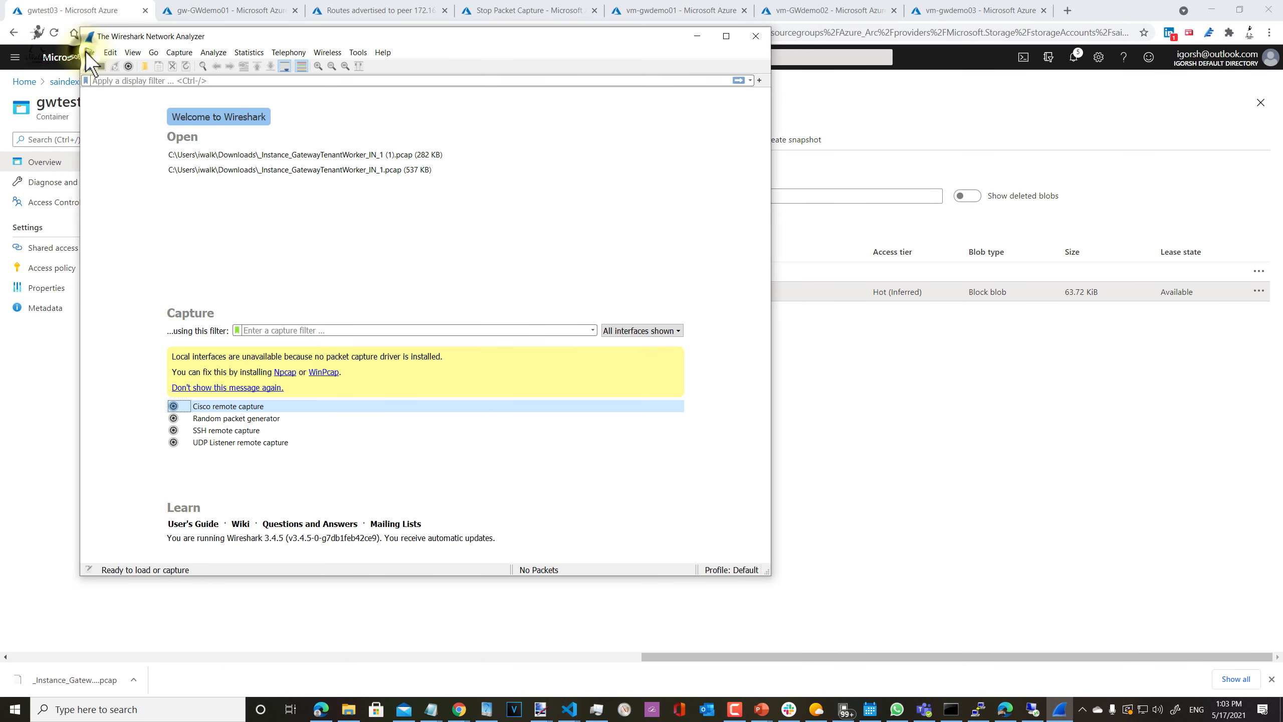
pyautogui.click(89, 53)
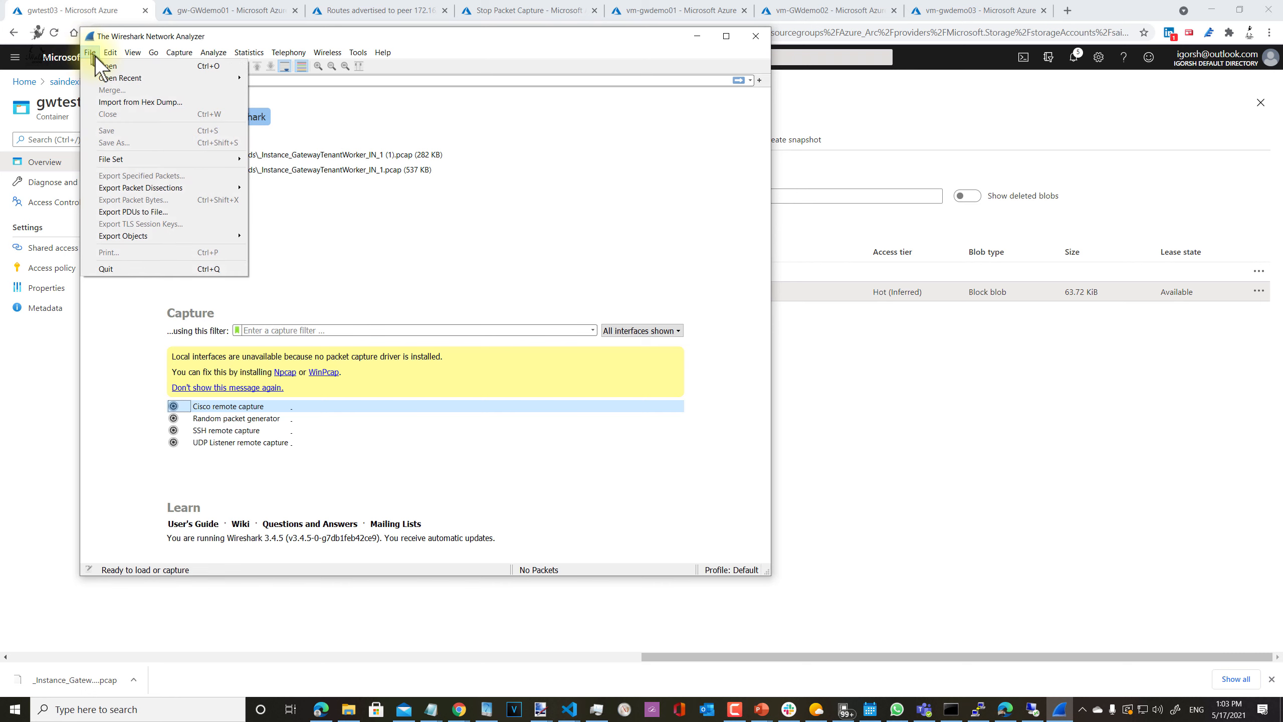
pyautogui.click(100, 62)
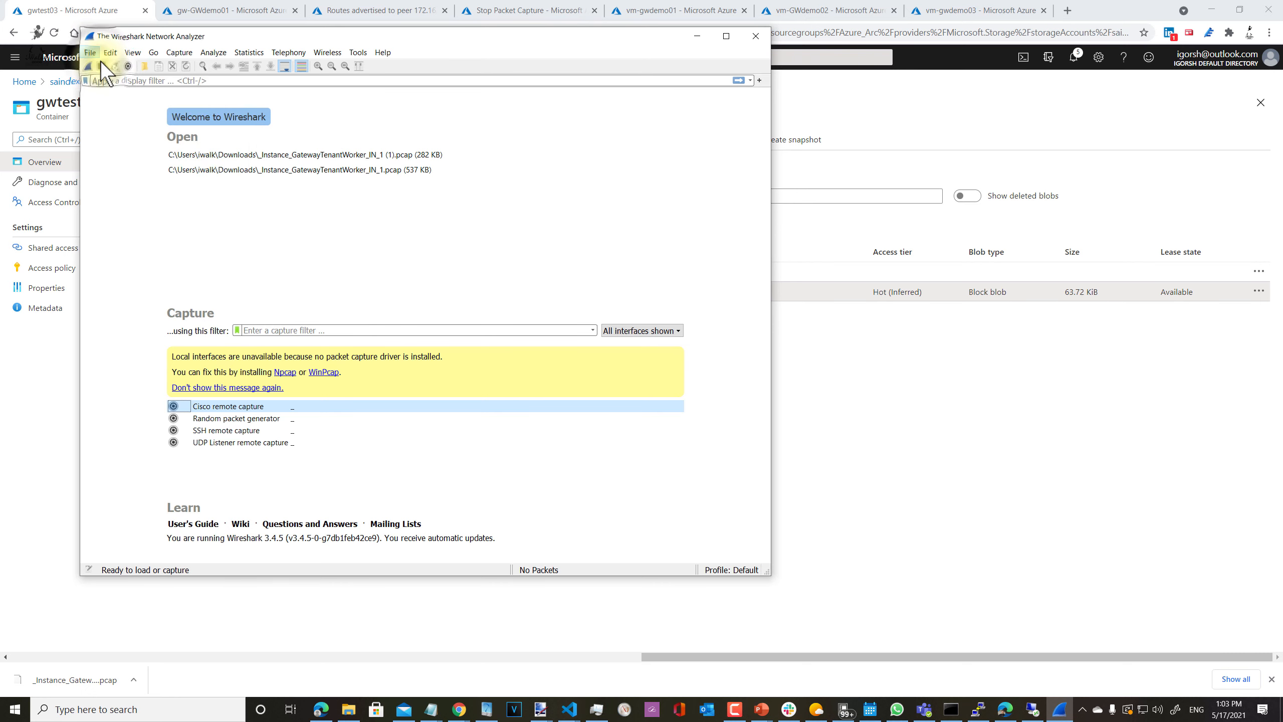
pyautogui.click(287, 119)
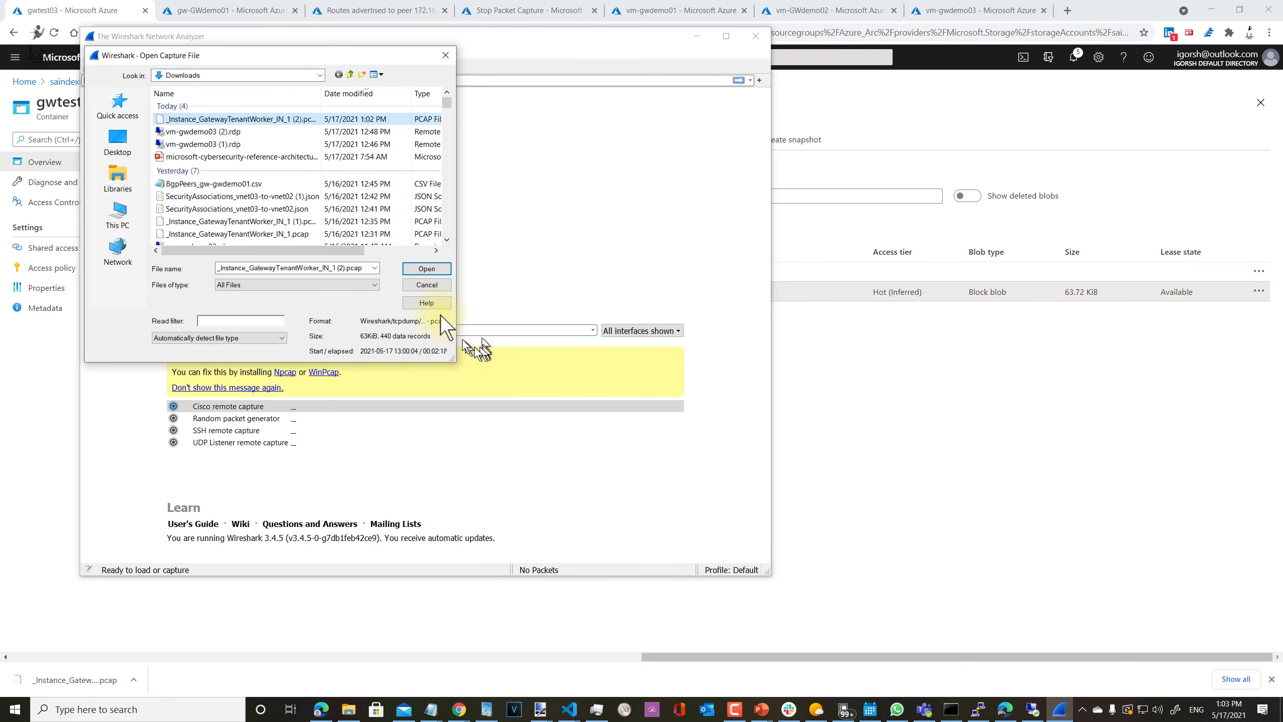
pyautogui.click(426, 269)
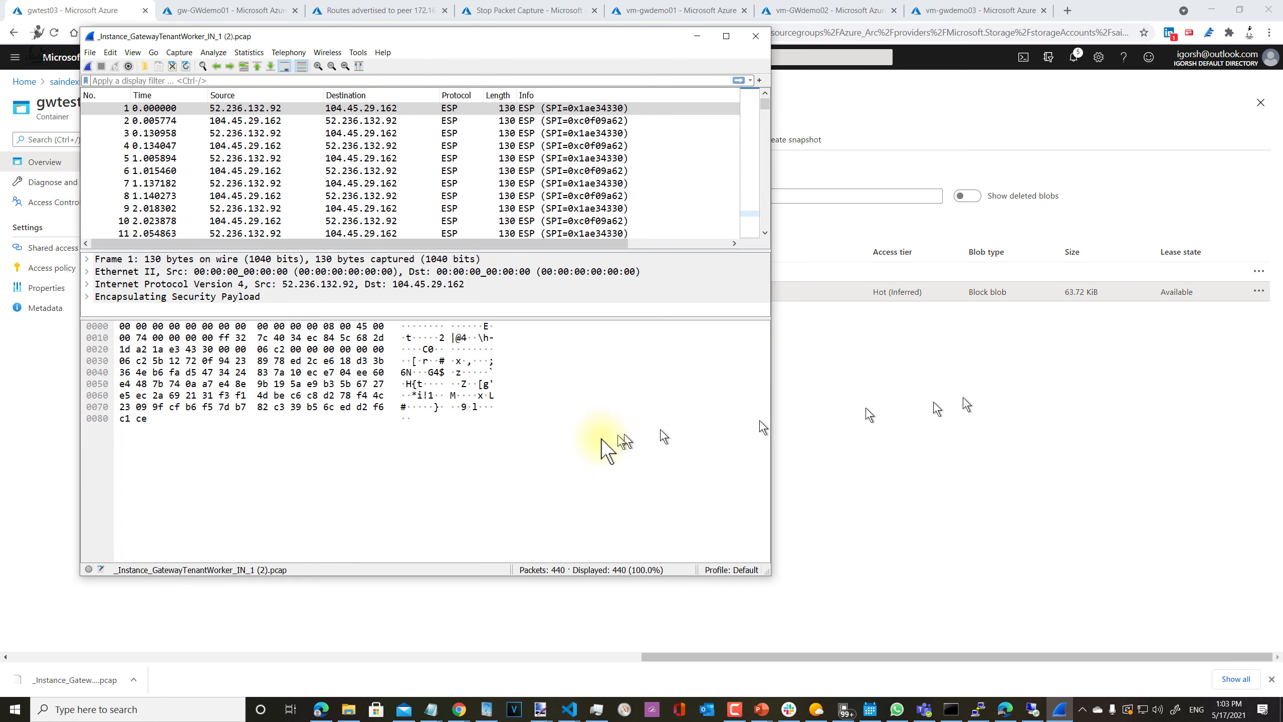
# Maximize the capture window, enlarge the packet list and find the ISAKMP packets among the ESP traffic
pyautogui.click(725, 37)
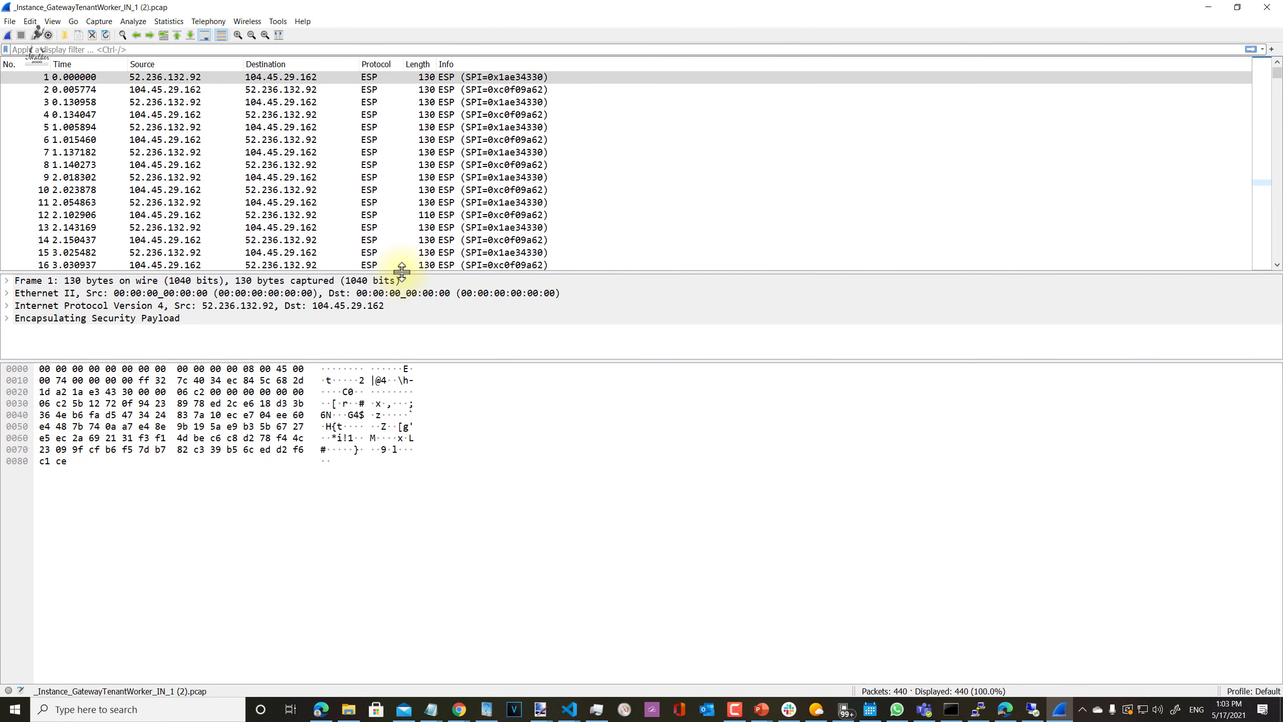
pyautogui.moveTo(401, 274); pyautogui.dragTo(411, 589)
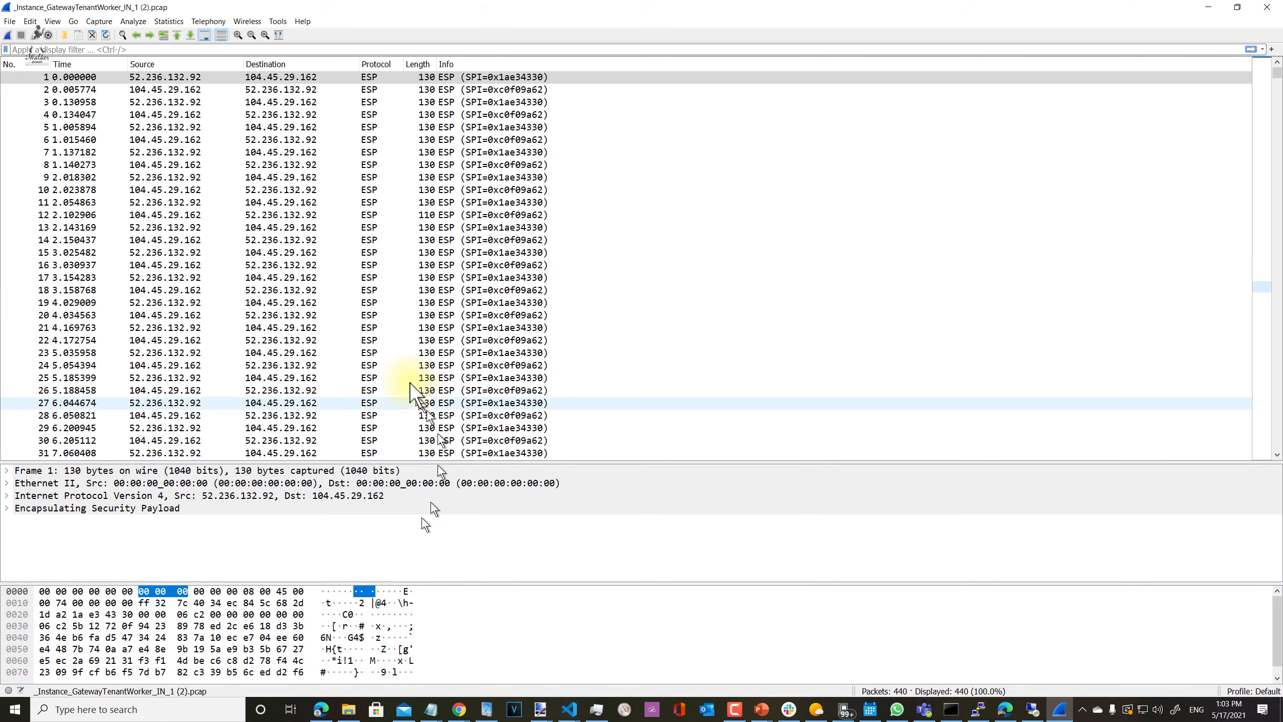
pyautogui.scroll(-16, 572, 317)
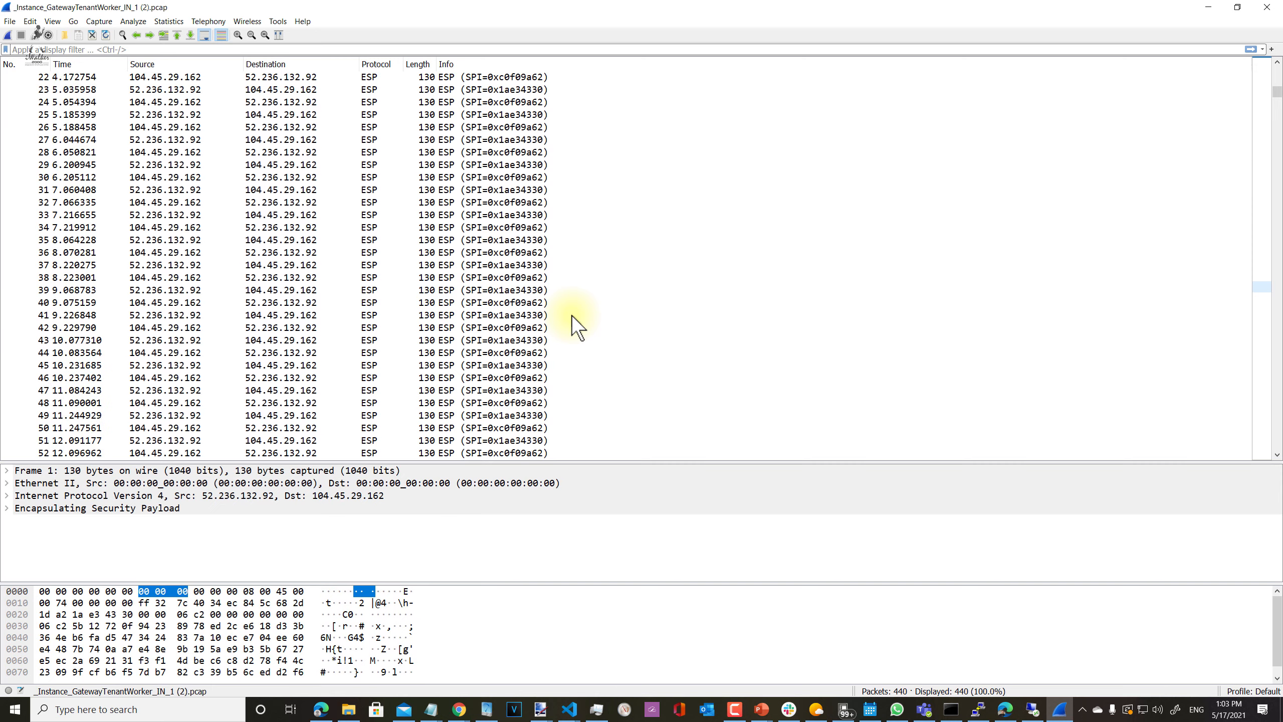
pyautogui.scroll(-20, 580, 321)
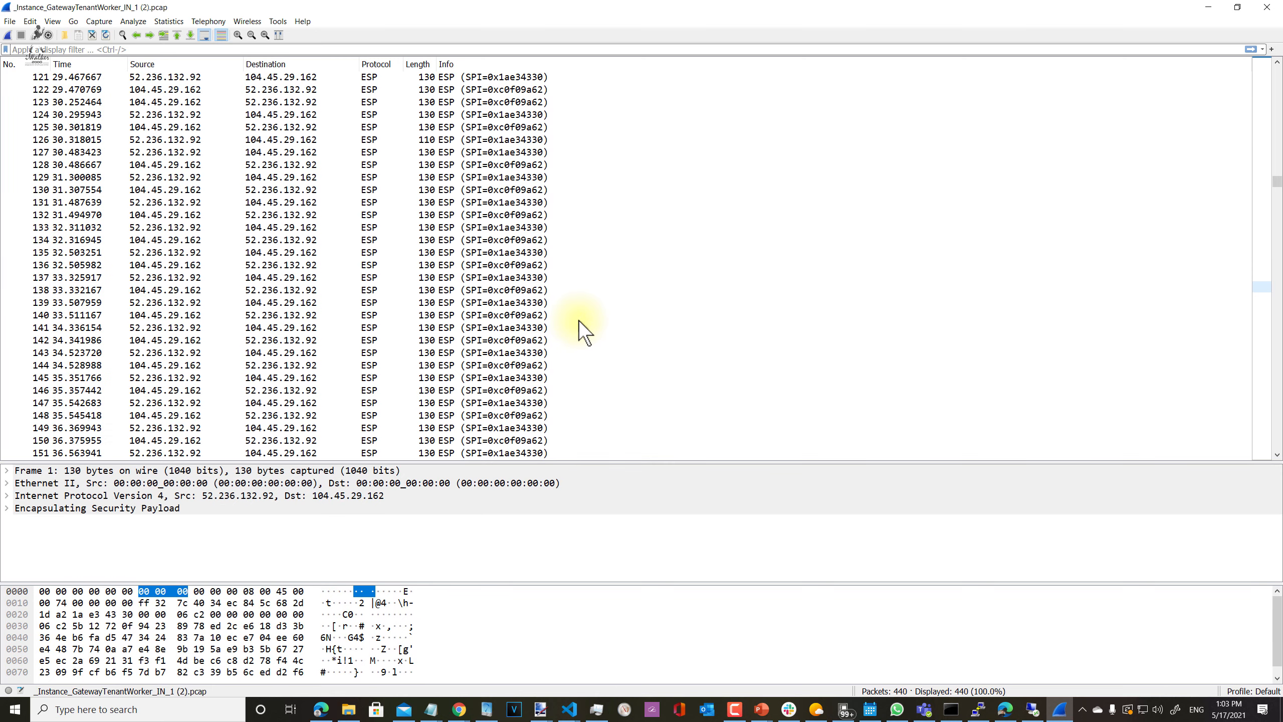
pyautogui.scroll(-20, 578, 320)
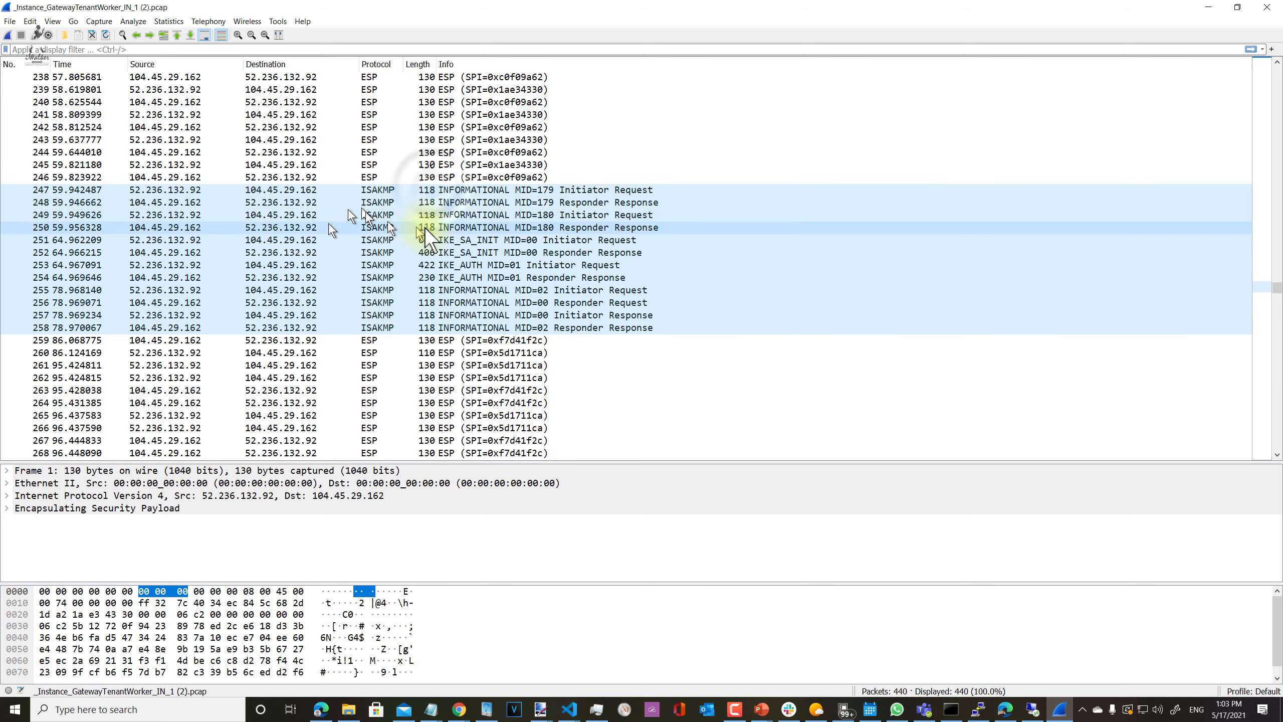
# Examine the ISAKMP packets from the first informational request, number 247, to the IKE_AUTH response, number 254
pyautogui.click(440, 191)
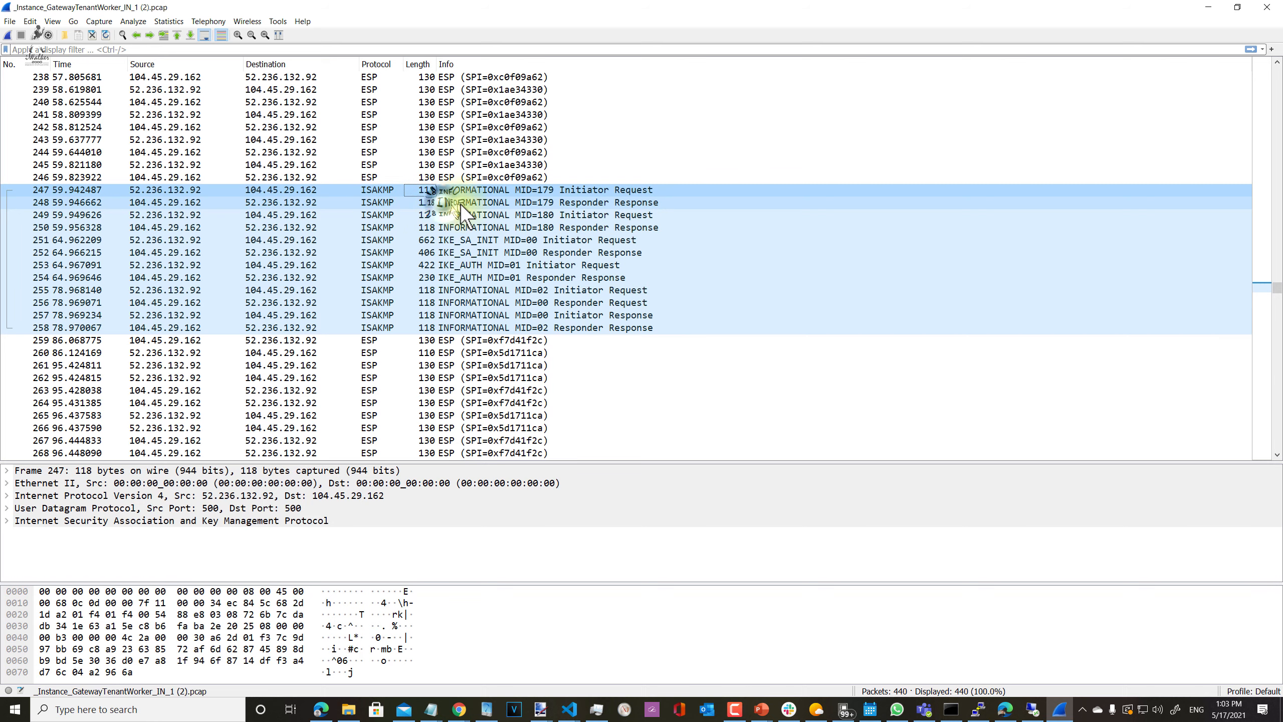
pyautogui.click(443, 203)
pyautogui.click(429, 216)
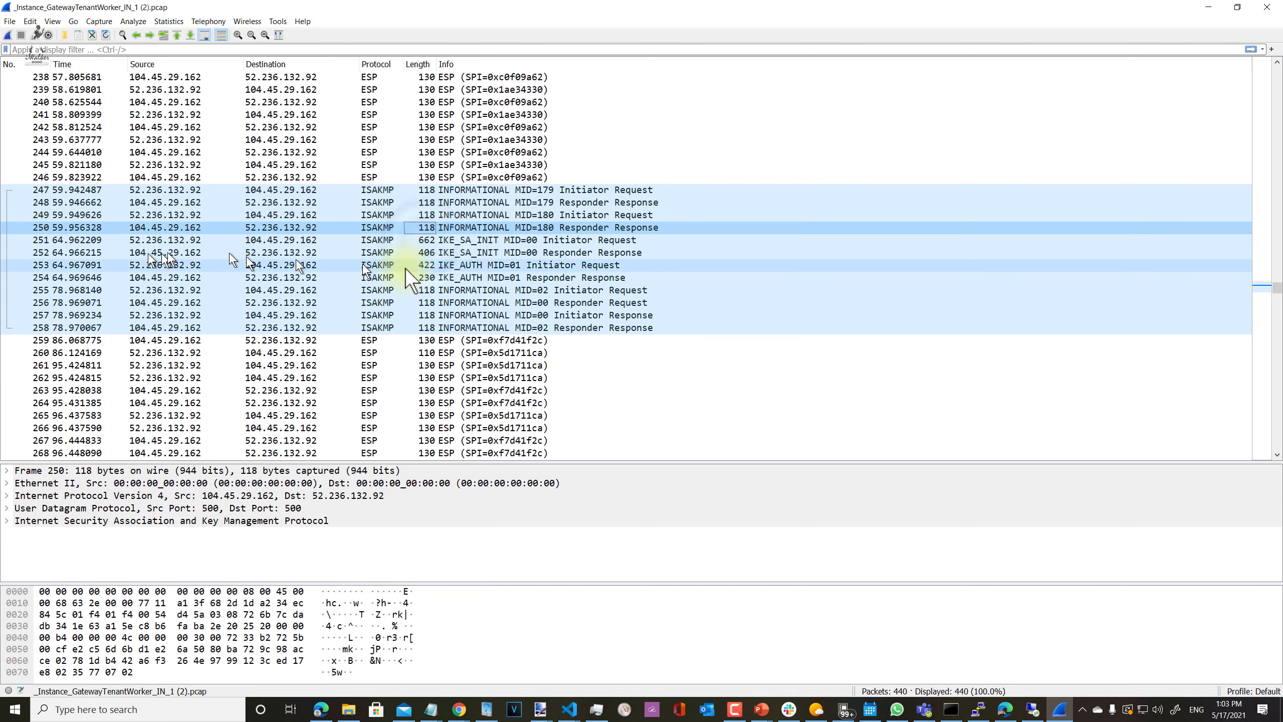
pyautogui.click(425, 242)
pyautogui.click(429, 253)
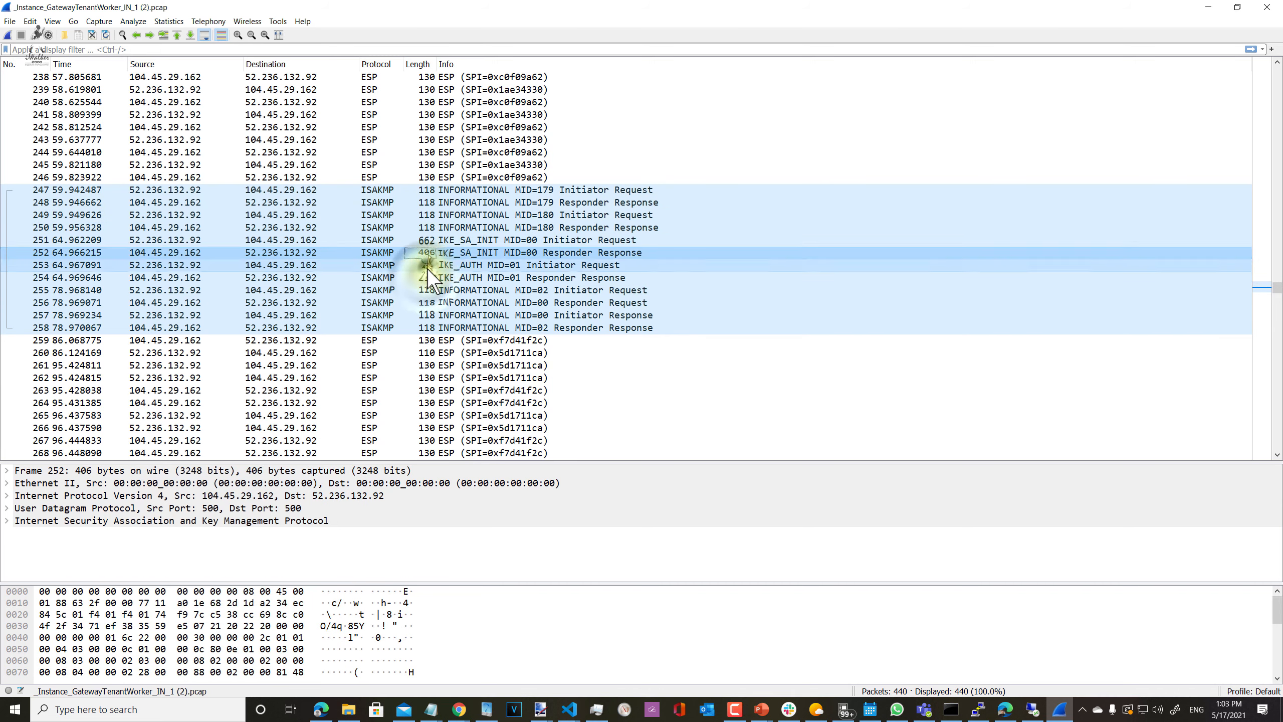
pyautogui.click(426, 266)
pyautogui.click(431, 278)
pyautogui.click(420, 262)
pyautogui.click(422, 228)
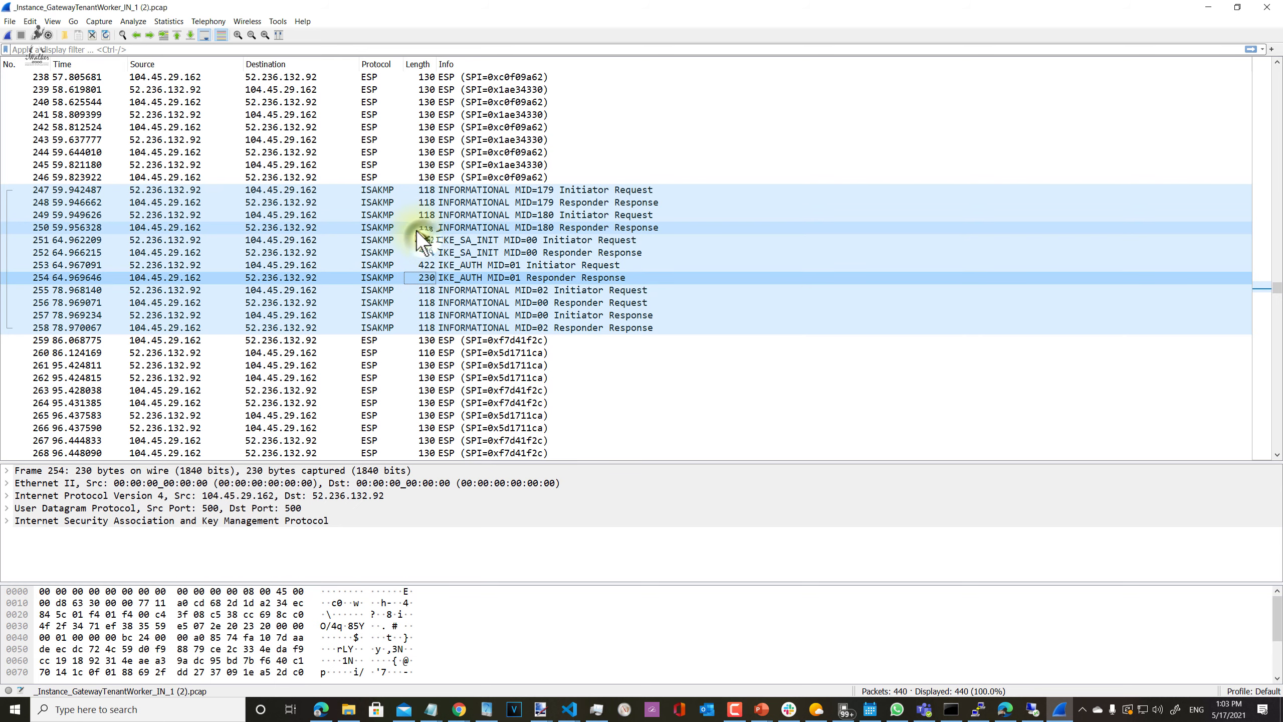
# Go over the IKE_SA_INIT and IKE_AUTH packets again, continuing to informational packet 256
pyautogui.click(423, 239)
pyautogui.click(429, 254)
pyautogui.click(428, 264)
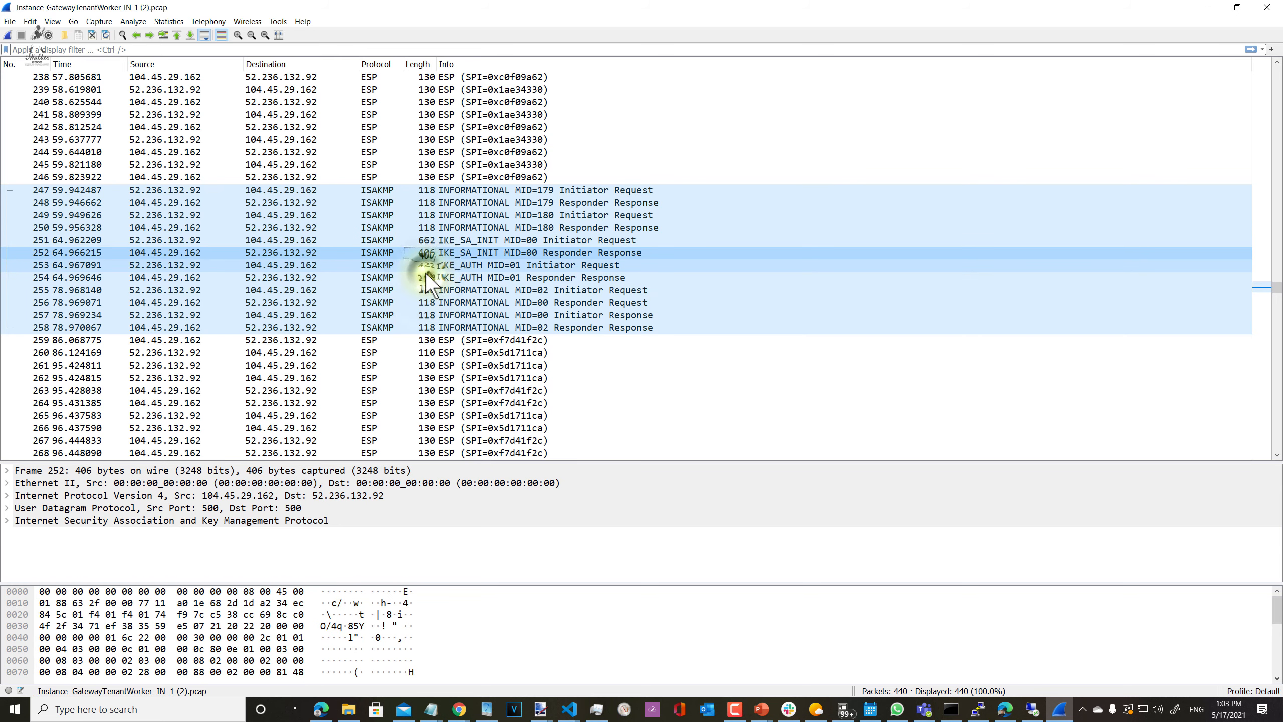
pyautogui.click(425, 274)
pyautogui.click(426, 302)
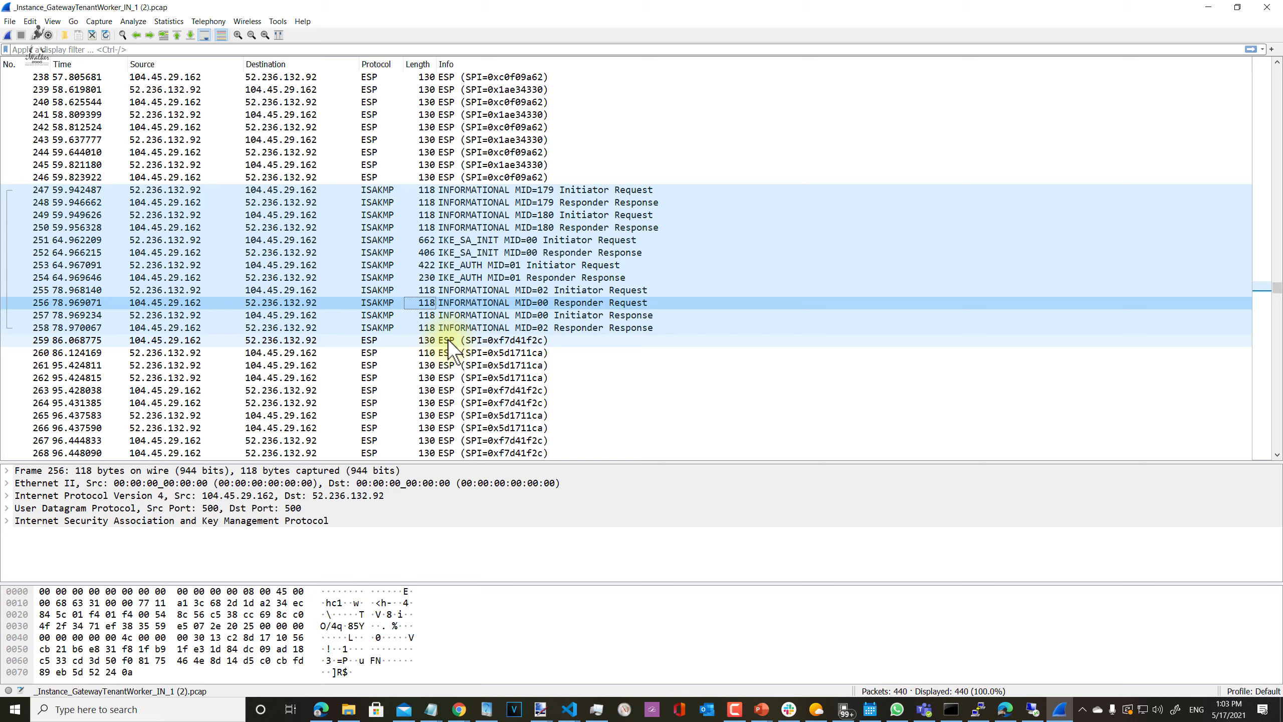
# Review the reset sequence once more in packets 247 to 254, from informational messages to the IKE_AUTH response
pyautogui.click(457, 189)
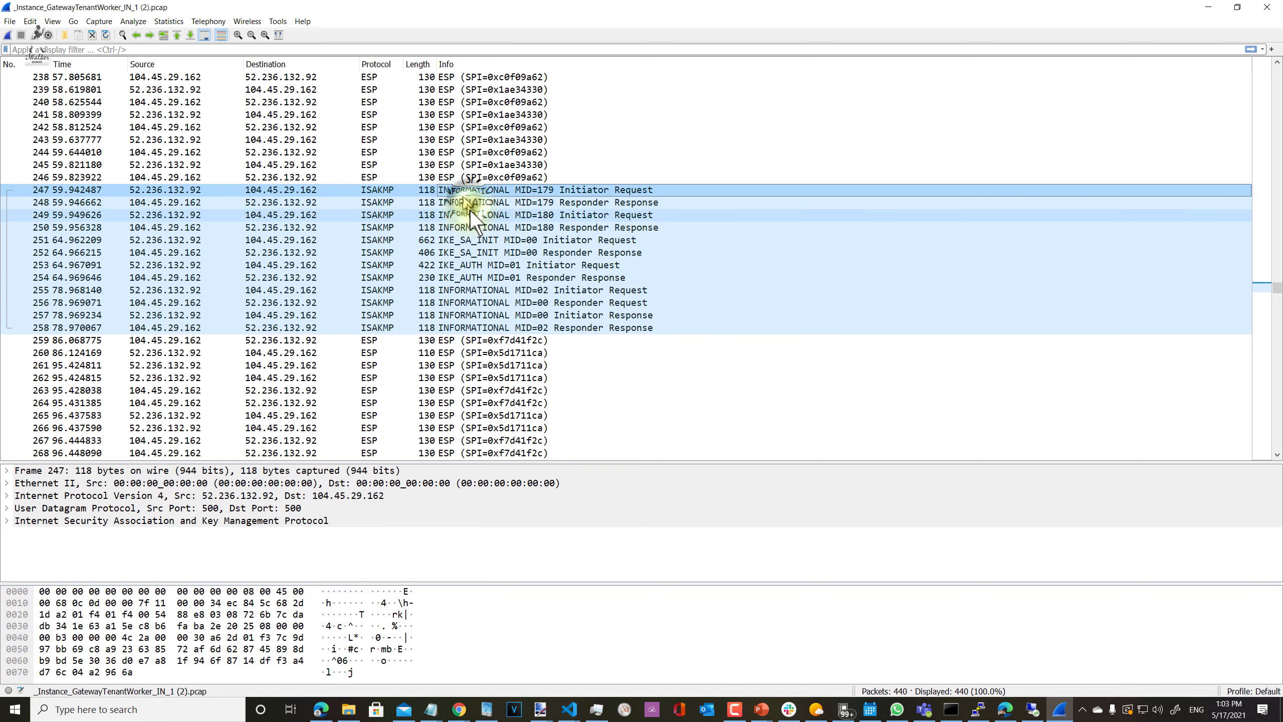
pyautogui.click(468, 200)
pyautogui.click(471, 213)
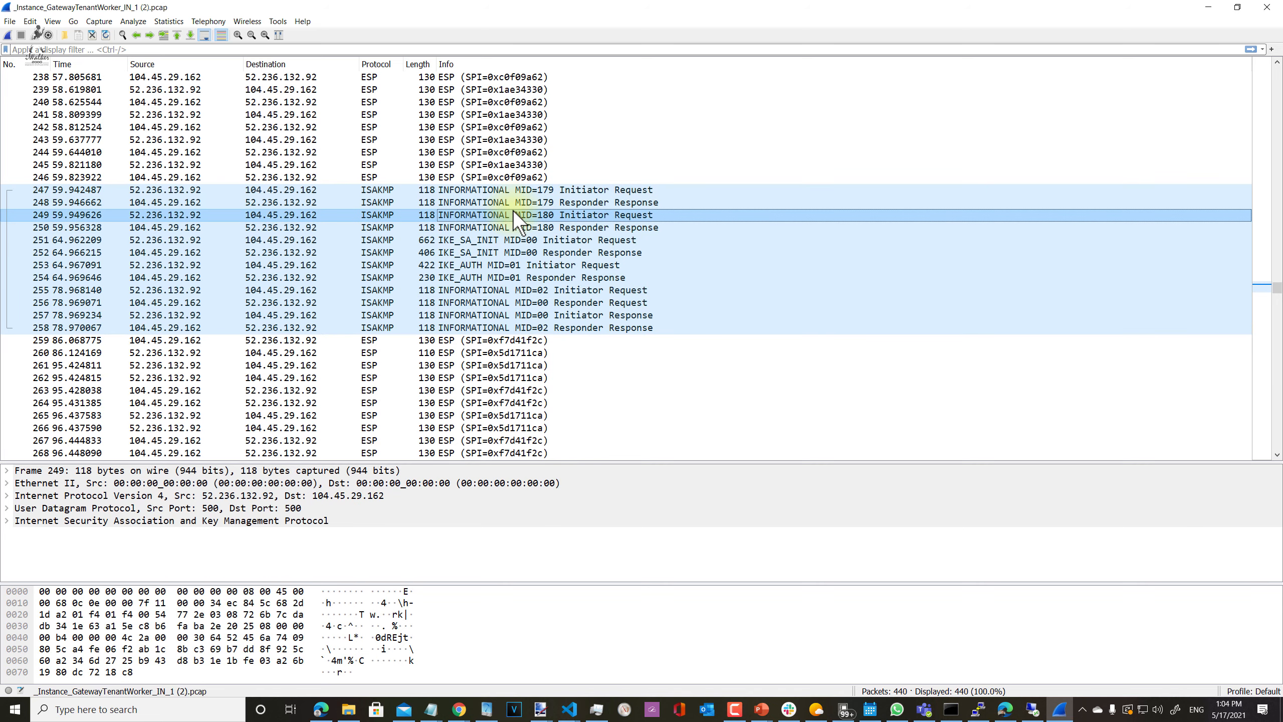
pyautogui.click(499, 227)
pyautogui.click(492, 240)
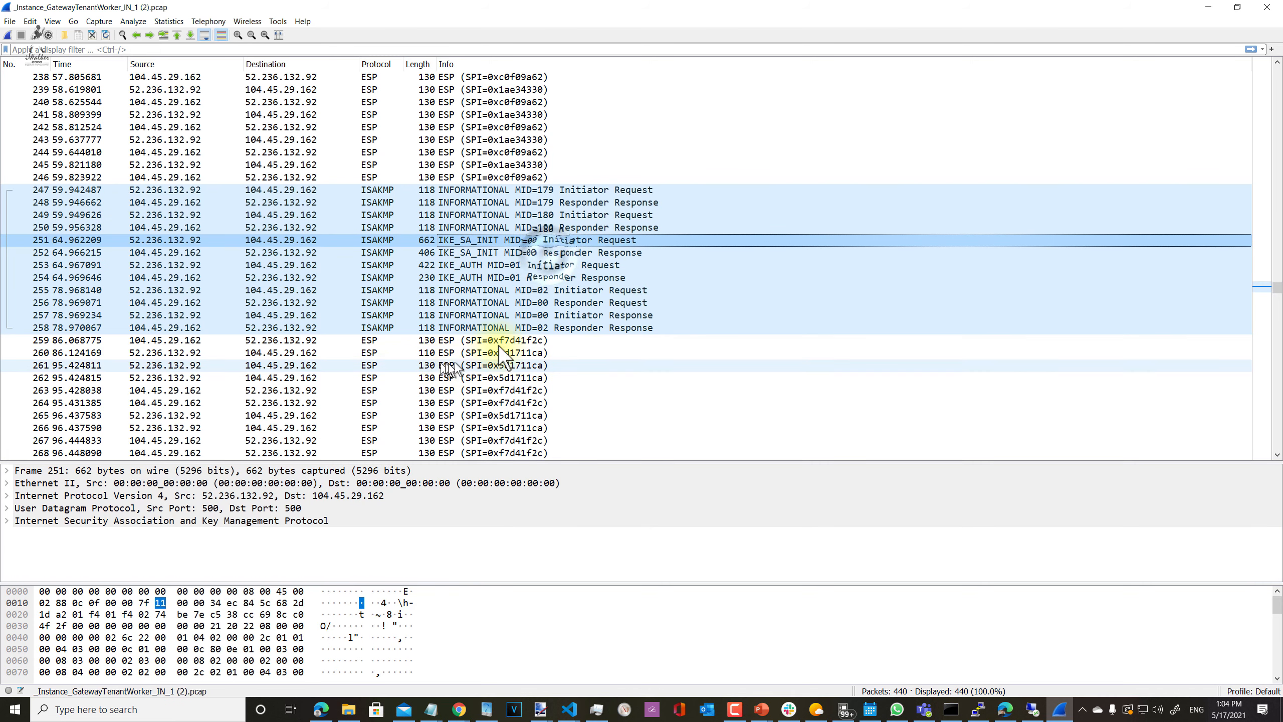
pyautogui.click(547, 254)
pyautogui.click(548, 268)
pyautogui.click(549, 280)
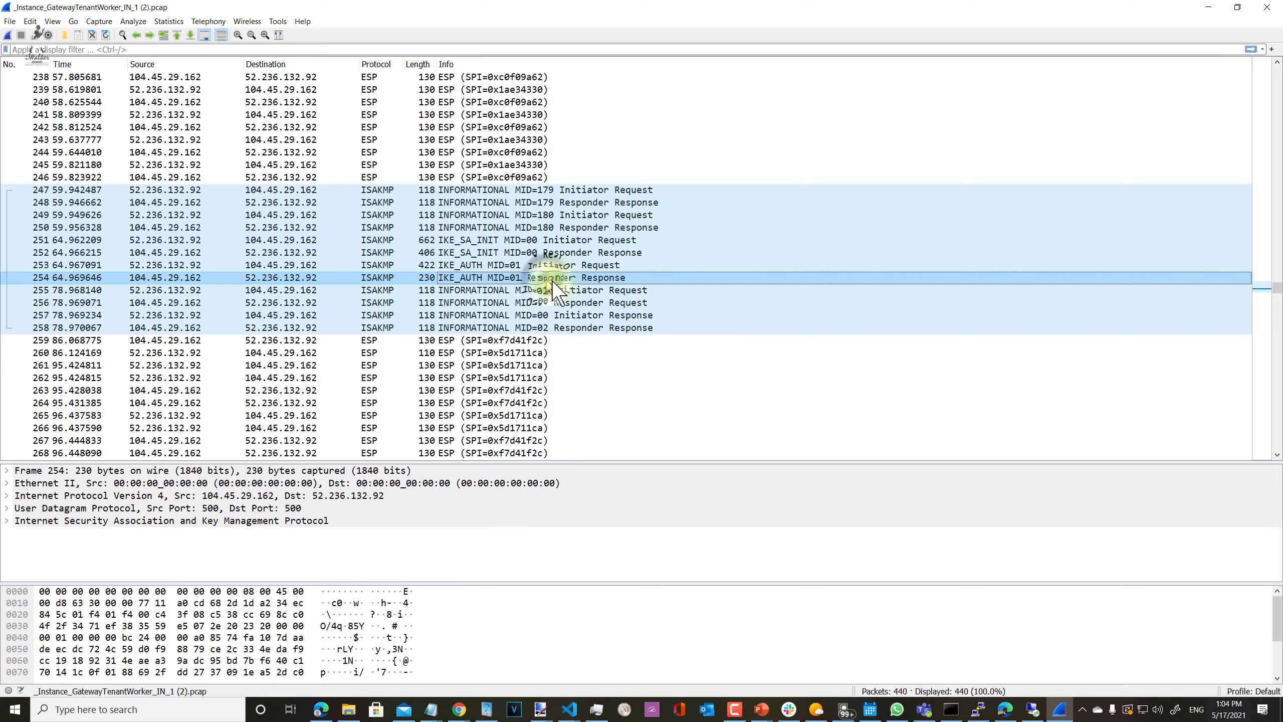
# Switch back to gw-GWdemo03 in the Azure portal and open its vnet03-to-vnet02 connection, discarding the unsaved edits
pyautogui.click(1208, 7)
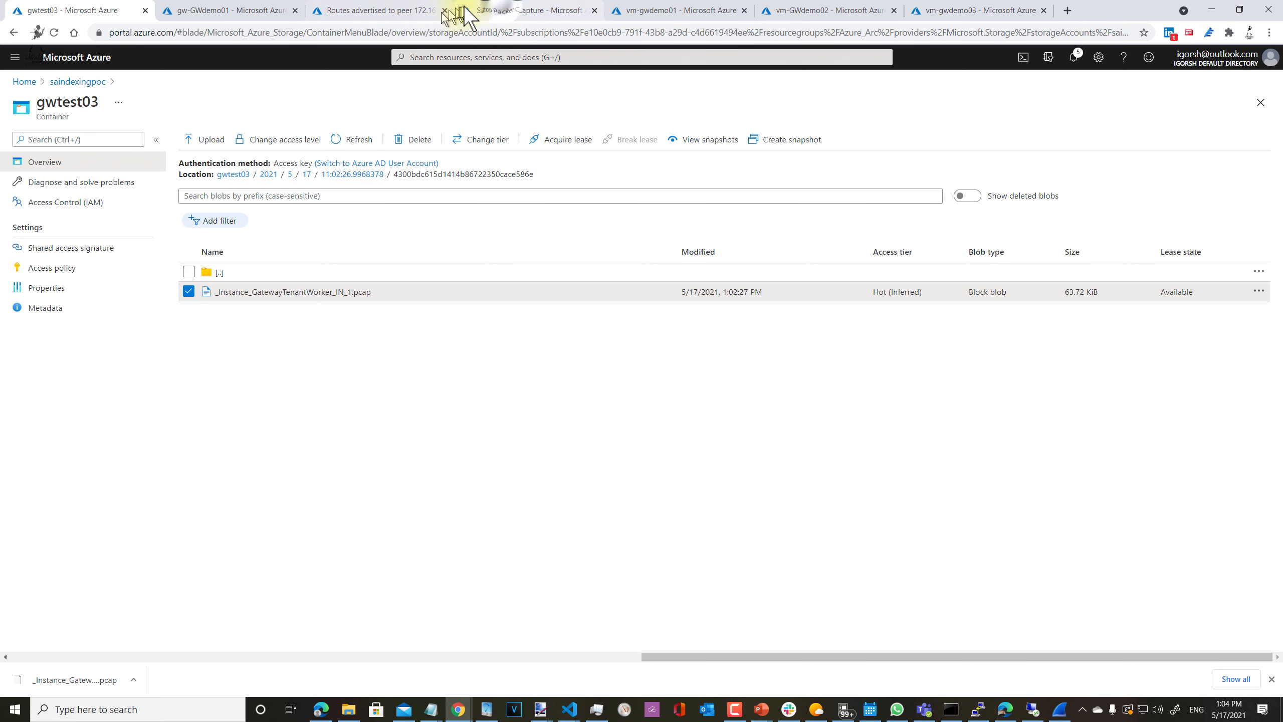
pyautogui.click(485, 11)
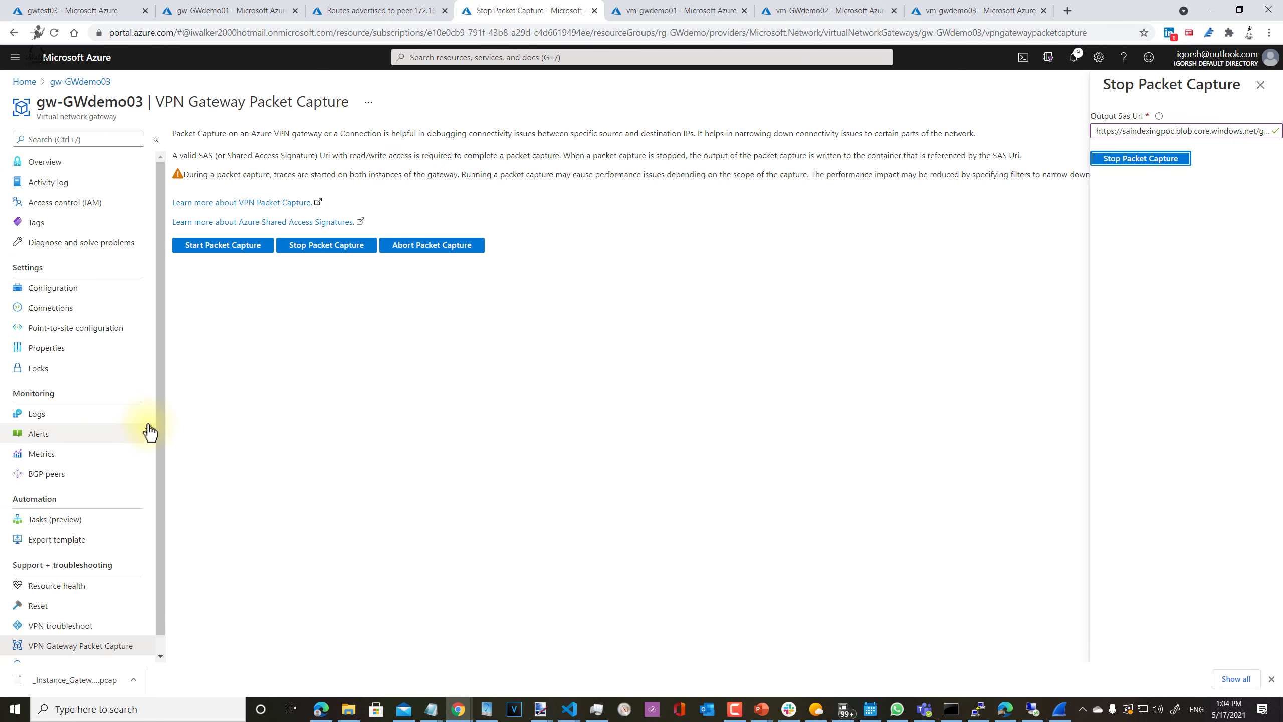
pyautogui.scroll(-1, 149, 432)
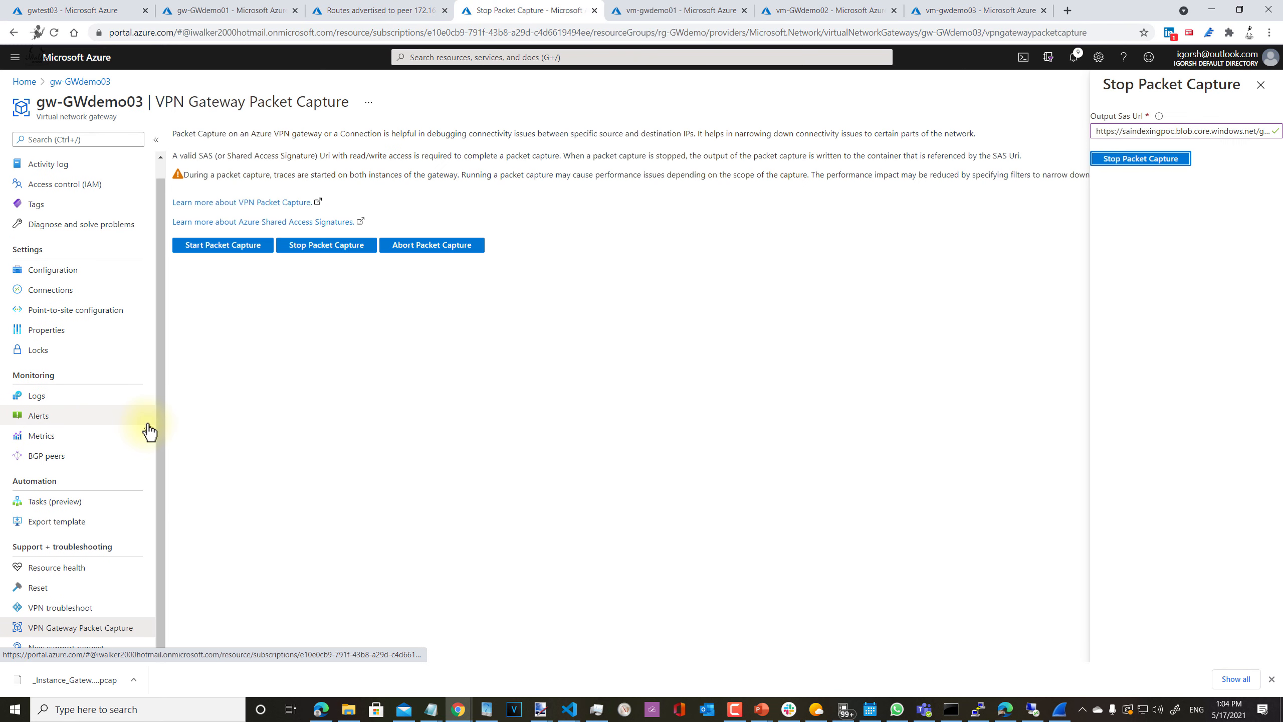
pyautogui.click(67, 301)
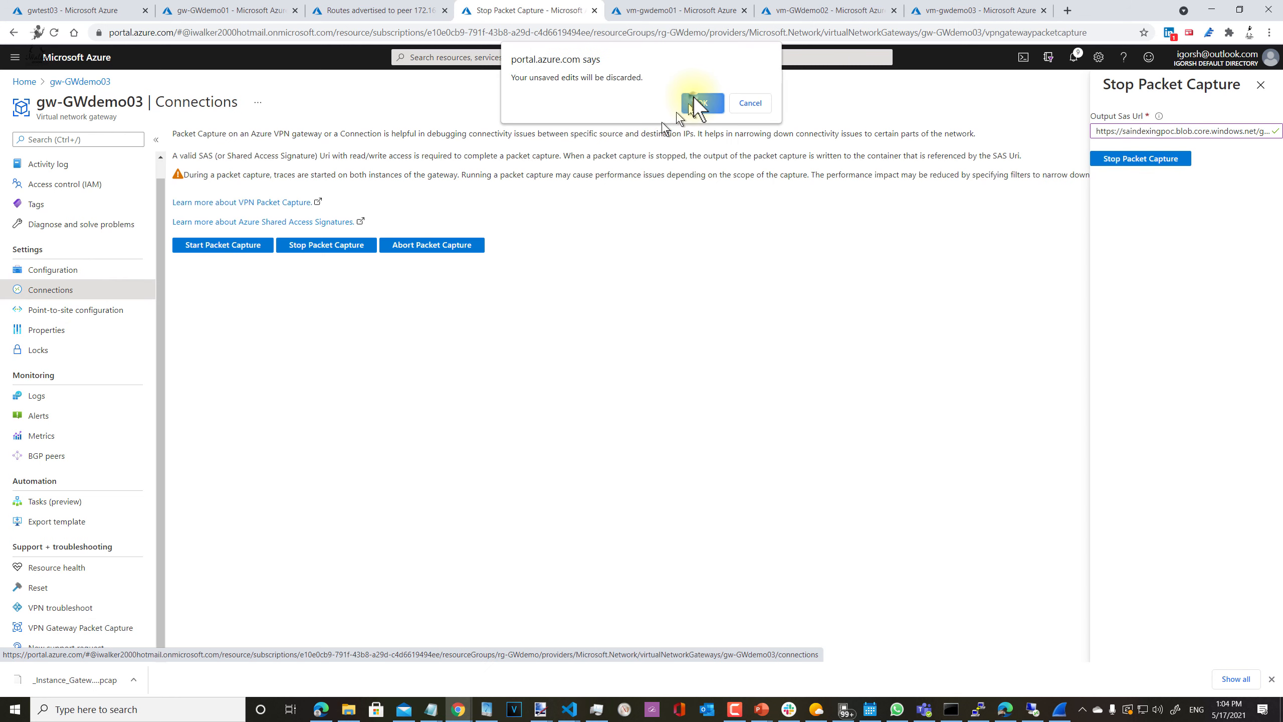
pyautogui.click(699, 104)
pyautogui.click(207, 226)
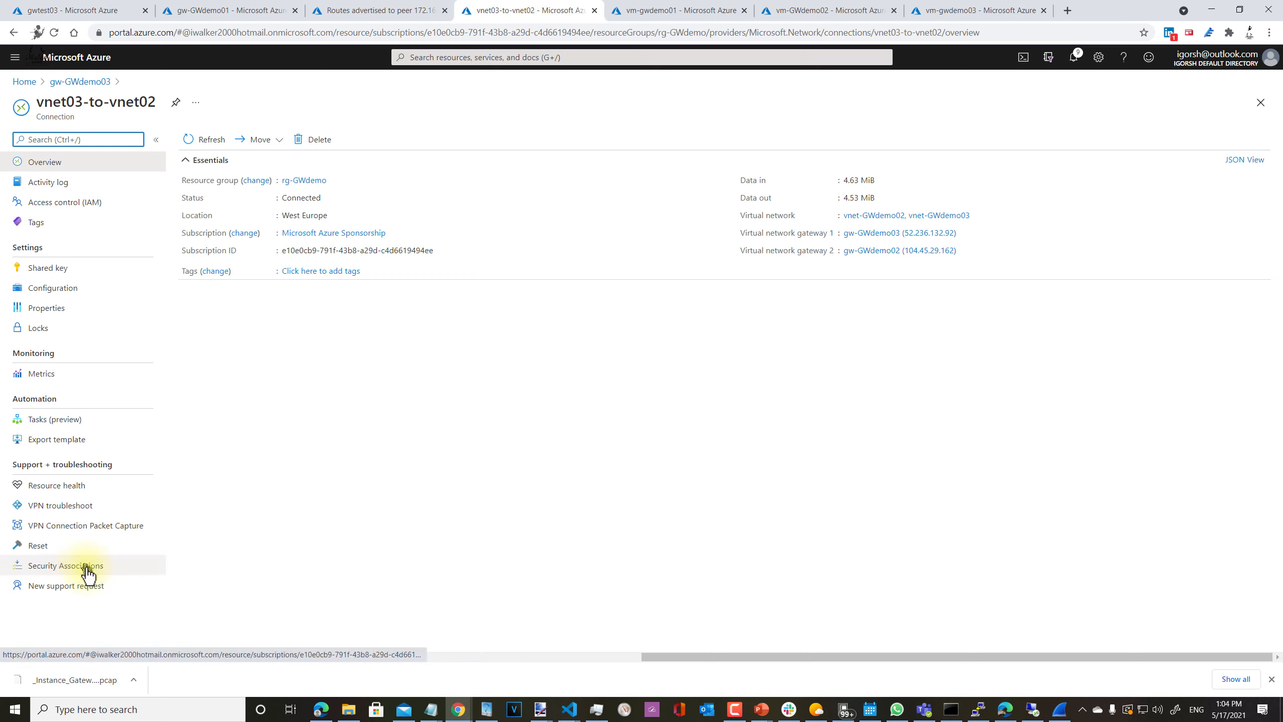
# Download the security associations of the vnet03-to-vnet02 connection, dismissing the browser's finished downloads
pyautogui.click(41, 575)
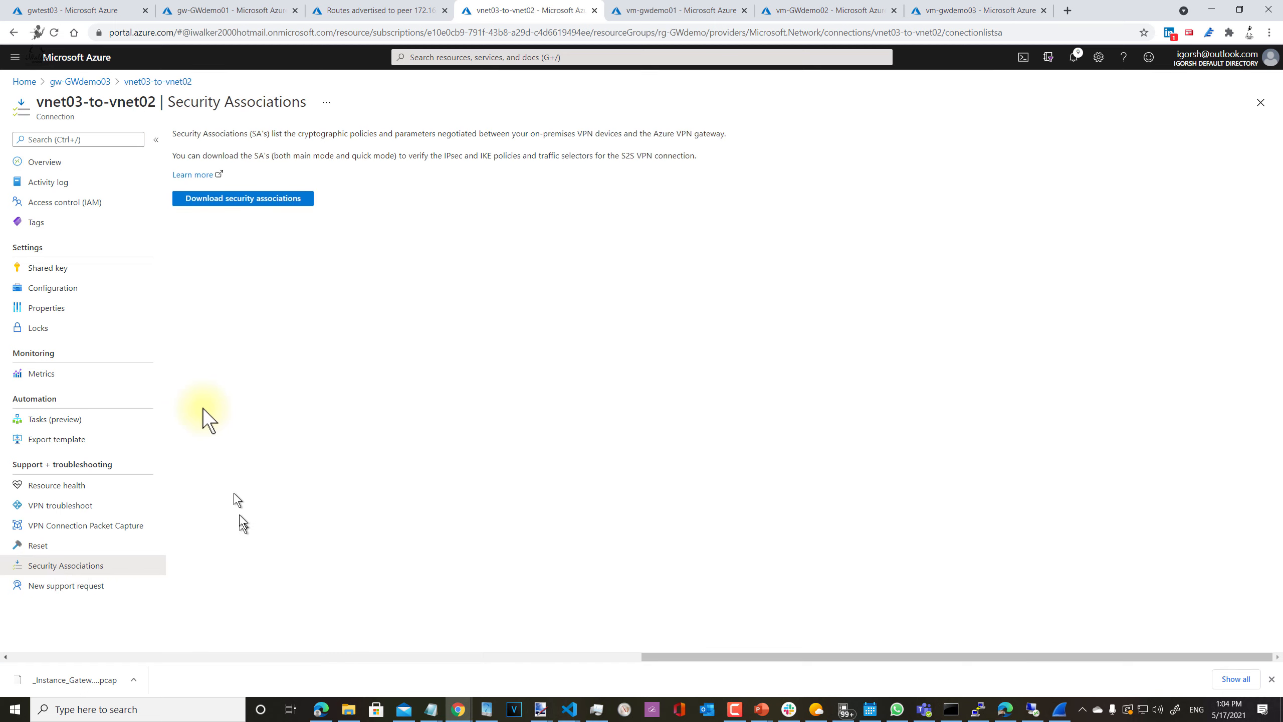
pyautogui.click(1269, 679)
pyautogui.click(248, 198)
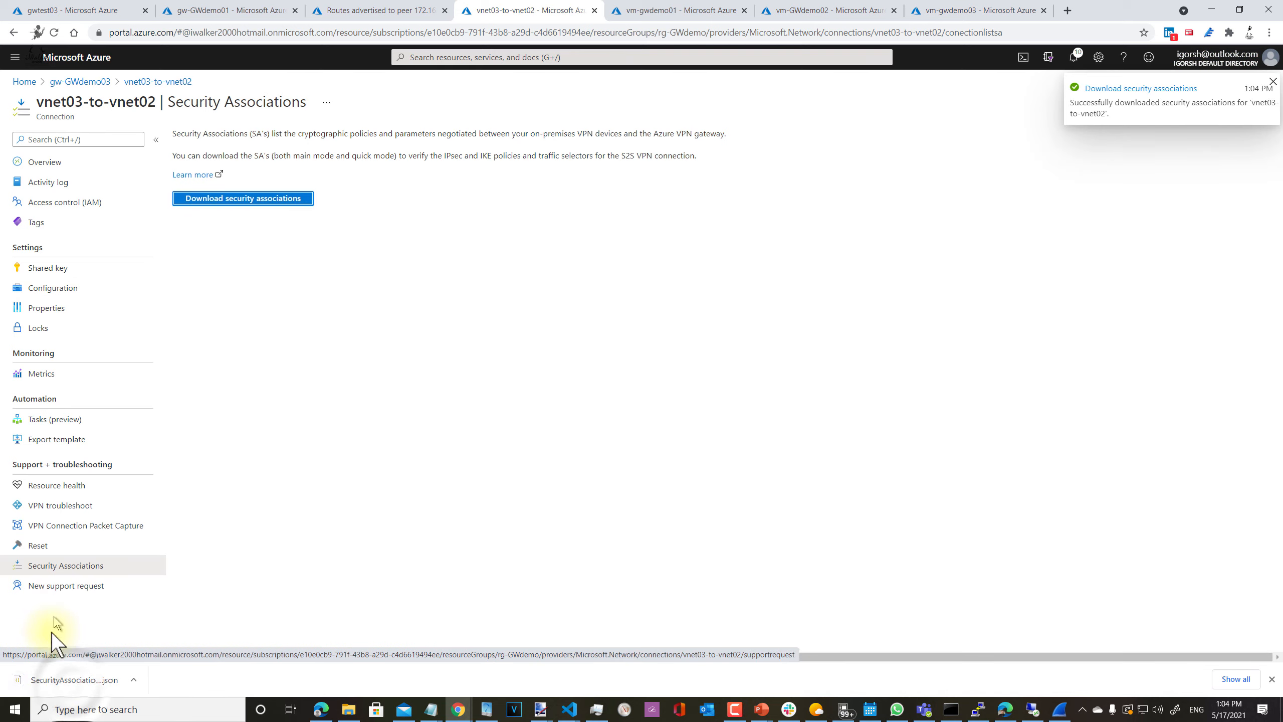
# Open the downloaded security associations JSON in Visual Studio Code and read its IKE parameters through to the end of the line
pyautogui.click(73, 686)
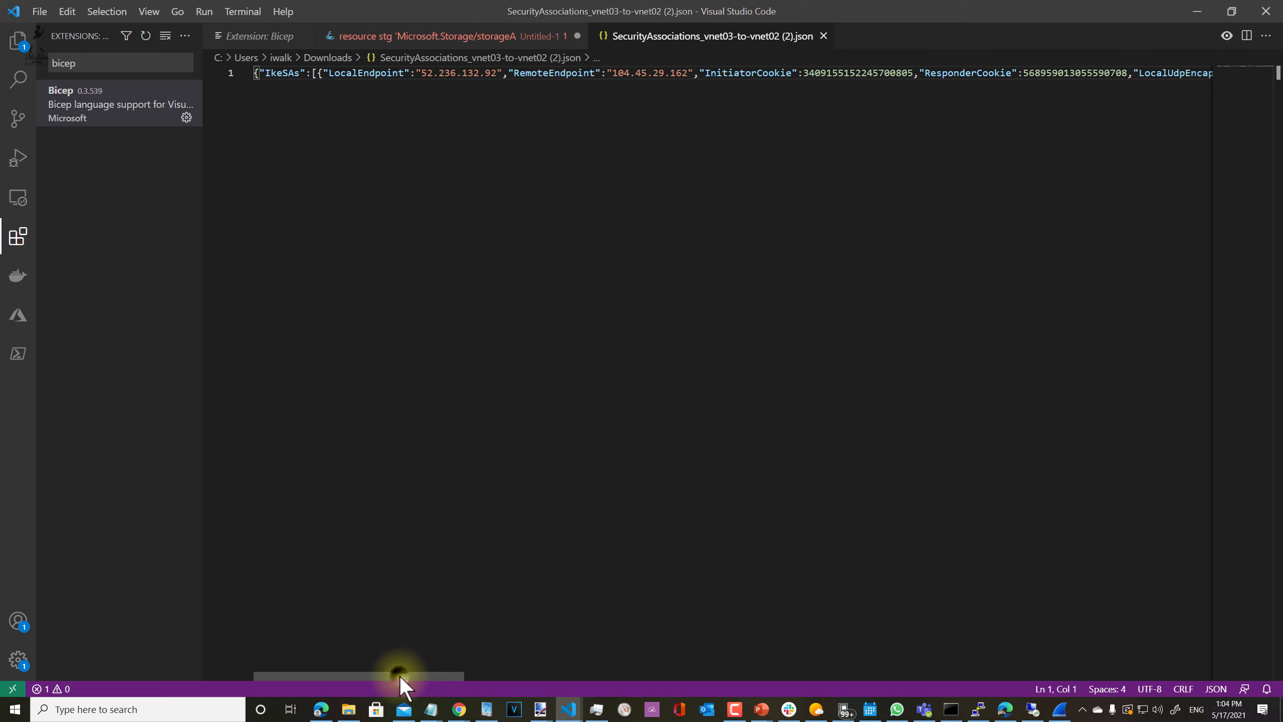
pyautogui.moveTo(399, 675); pyautogui.dragTo(359, 675)
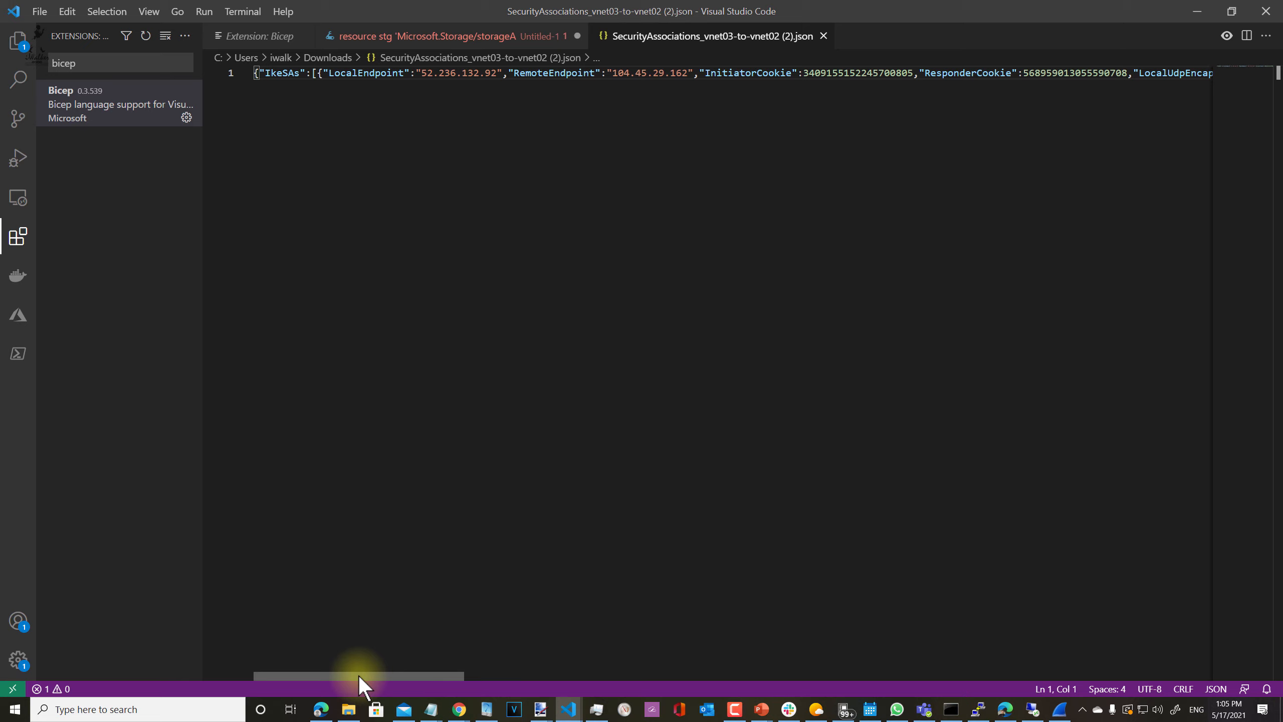
pyautogui.moveTo(400, 676)
pyautogui.mouseDown()
pyautogui.moveTo(939, 642)
pyautogui.moveTo(1159, 654)
pyautogui.mouseUp()
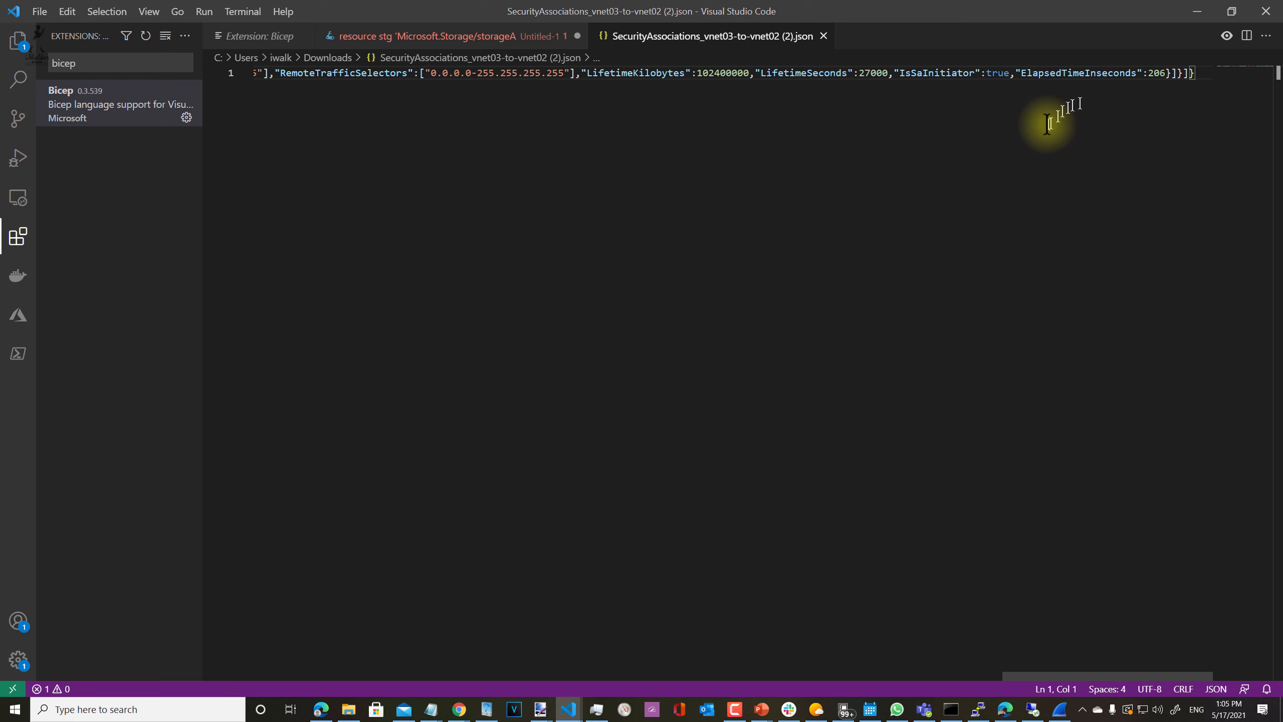
# Leave Visual Studio Code for the Azure VPN Gateway general availability announcement and highlight its multiple authentication types for point-to-site VPN item
pyautogui.click(1184, 11)
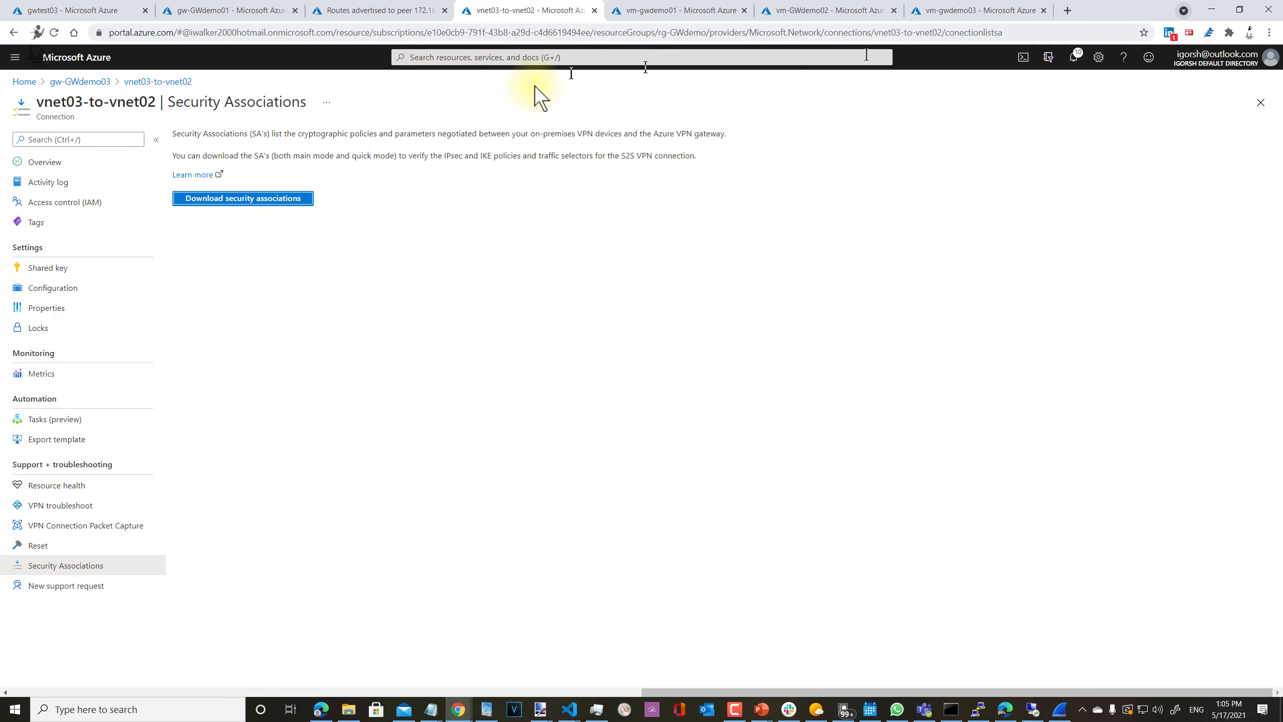
pyautogui.click(465, 714)
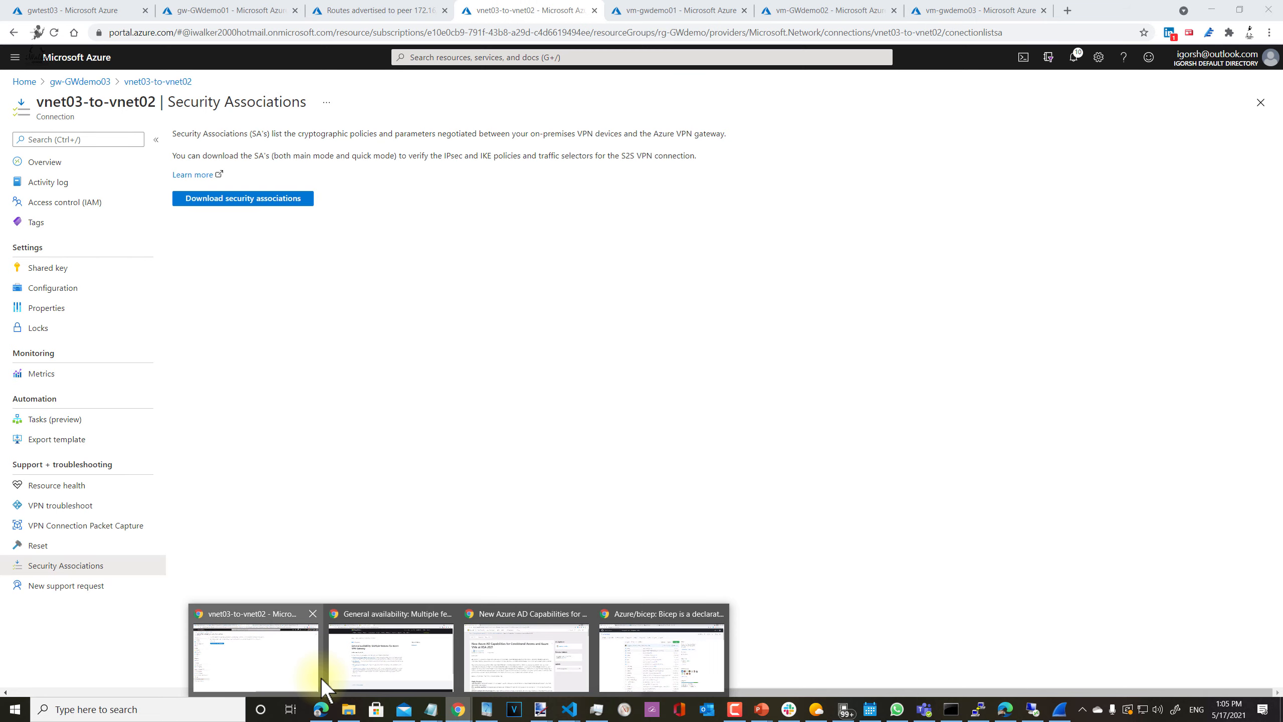
pyautogui.moveTo(333, 677)
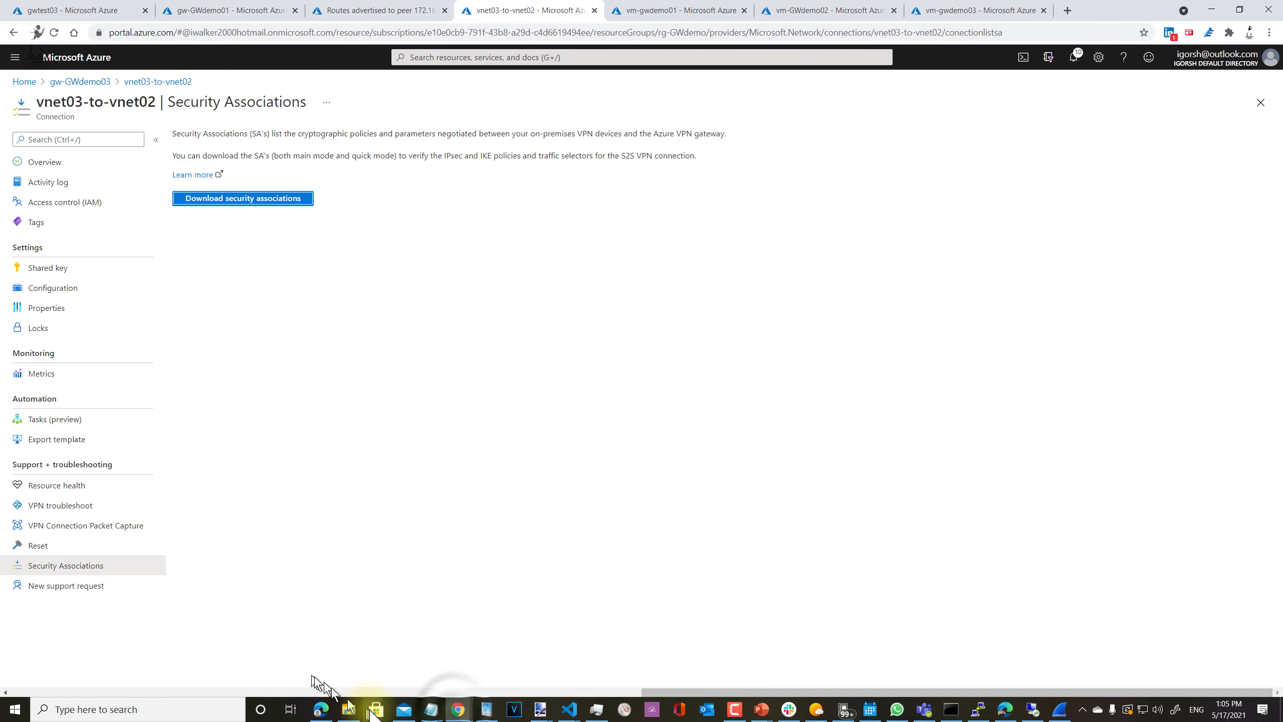
pyautogui.click(399, 677)
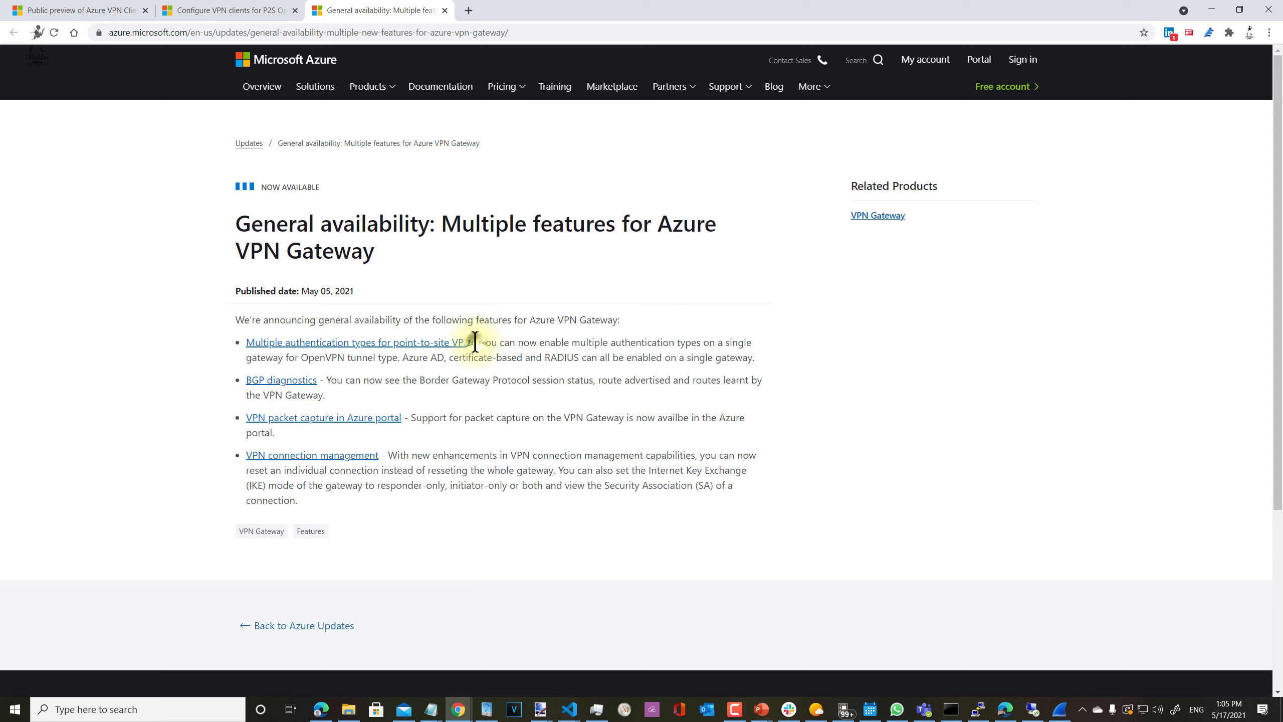
pyautogui.moveTo(473, 340); pyautogui.dragTo(250, 340)
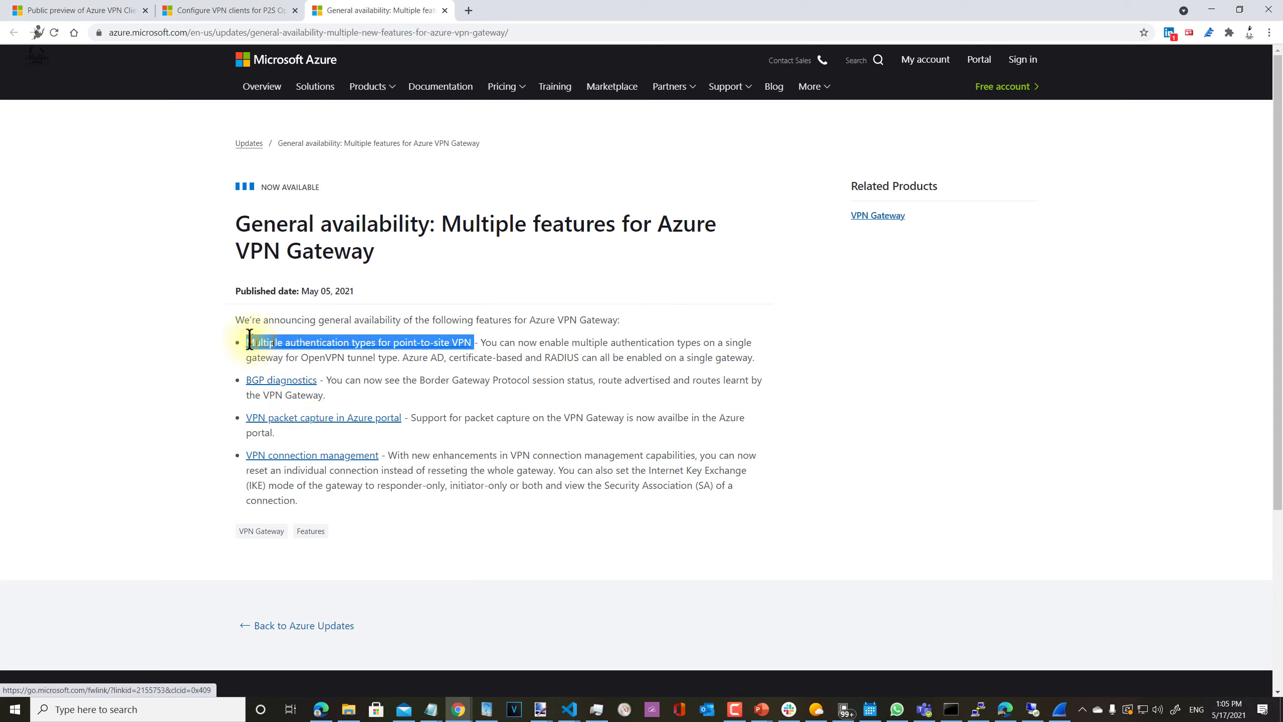
pyautogui.click(119, 337)
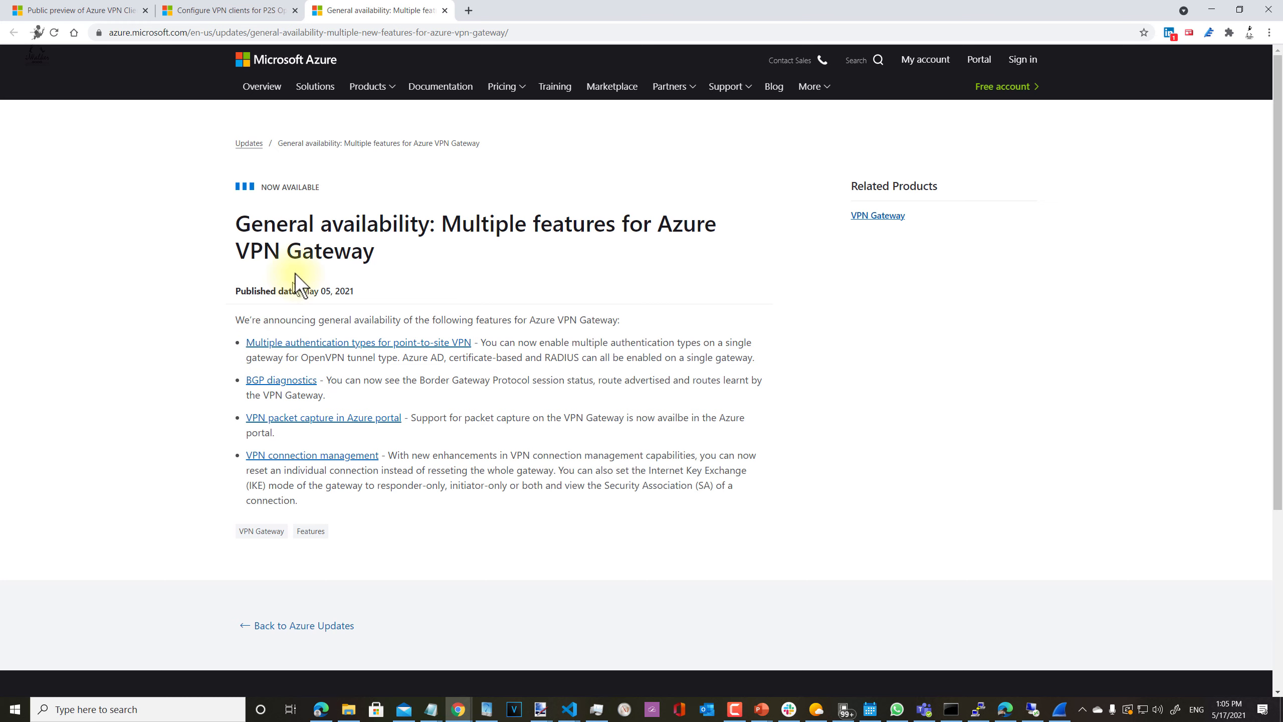
# Start configuring point-to-site on gw-GWdemo01 in the Azure portal and review the available tunnel and authentication types
pyautogui.hotkey('alt', 'Tab')
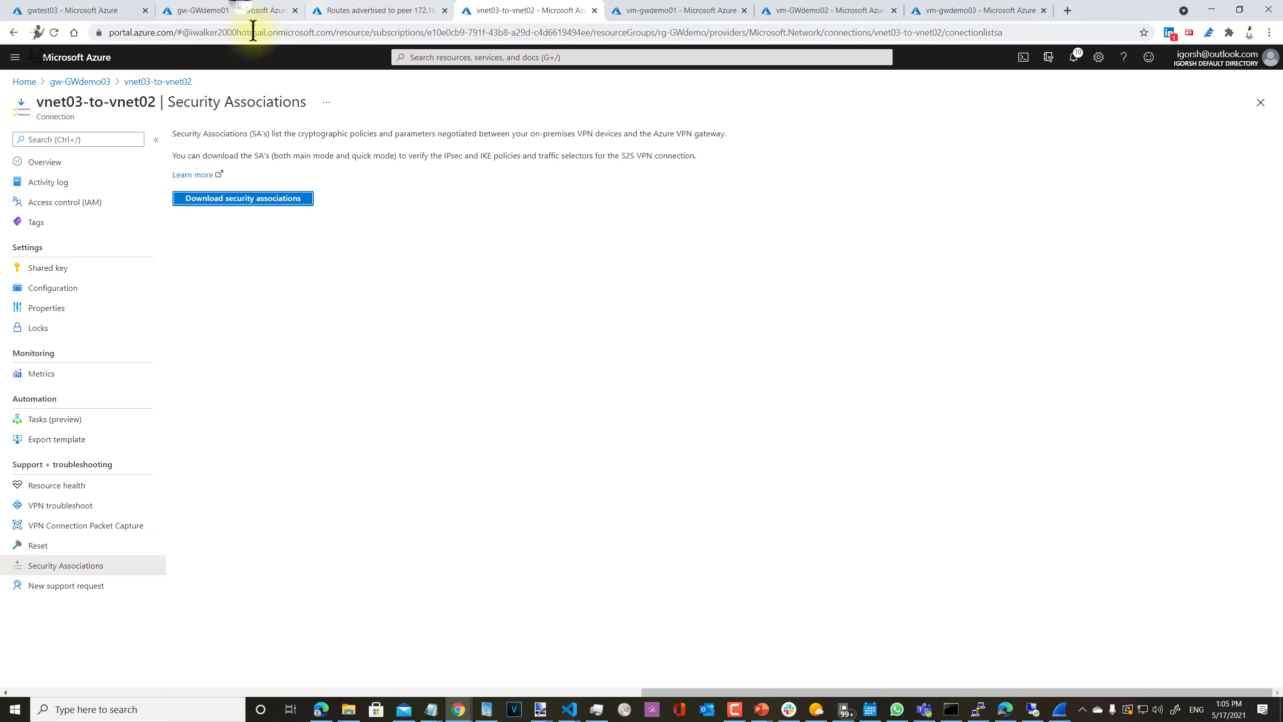
pyautogui.click(237, 11)
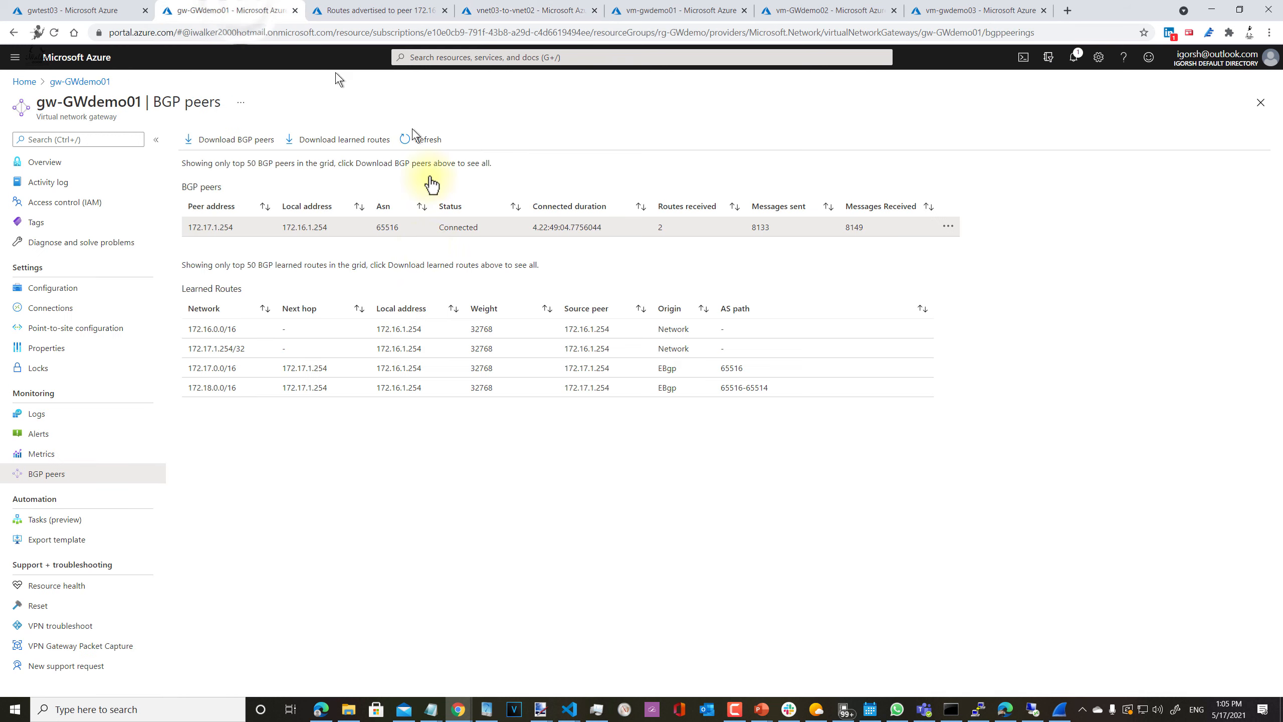
pyautogui.click(61, 328)
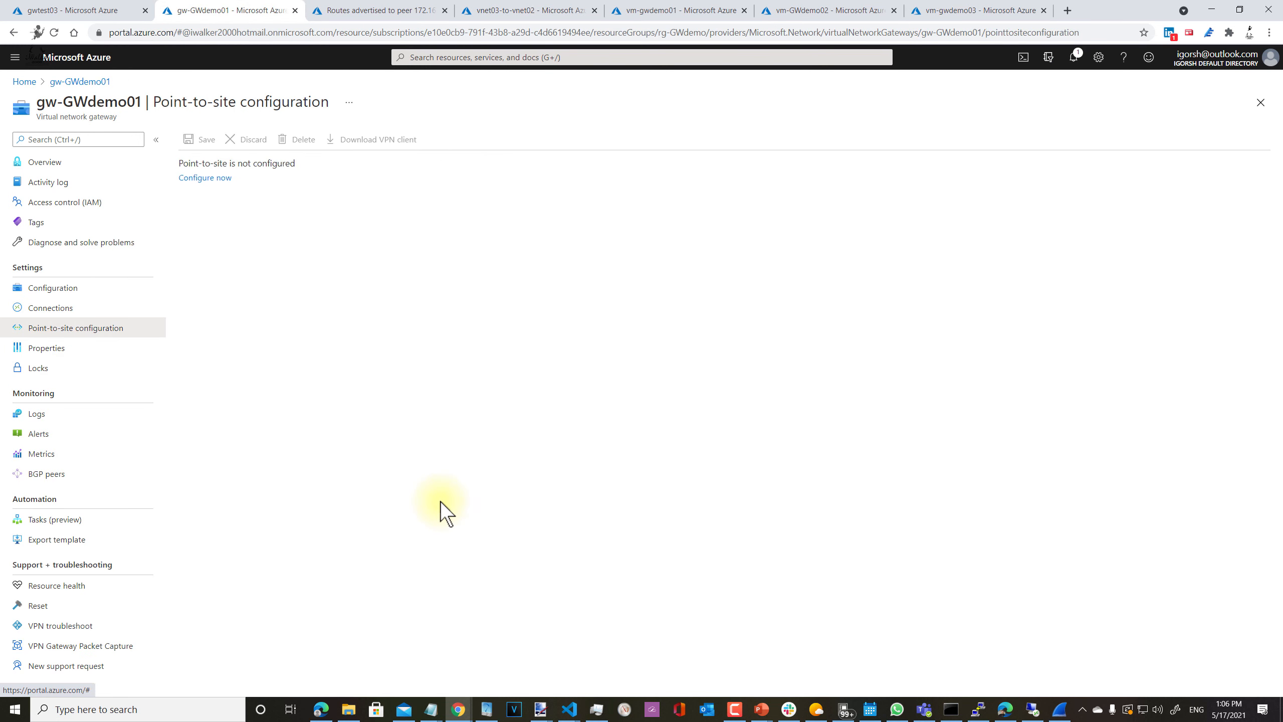
pyautogui.click(216, 180)
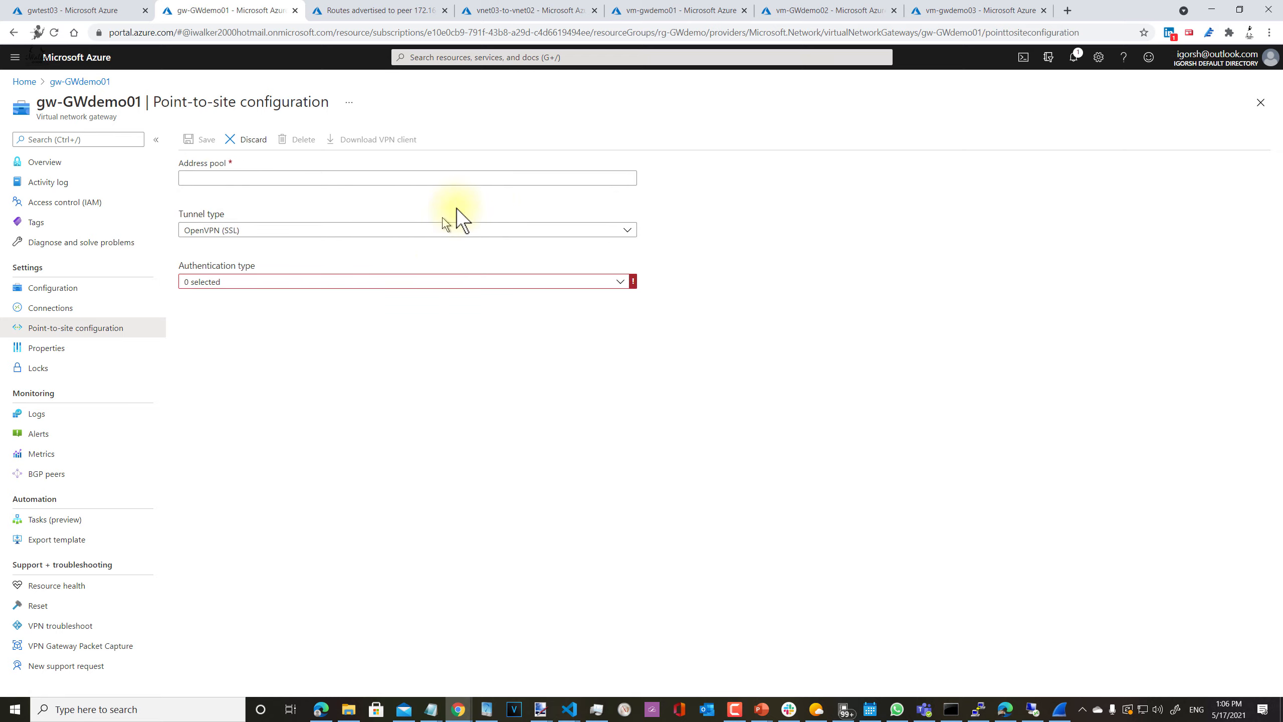
pyautogui.click(628, 233)
pyautogui.click(586, 231)
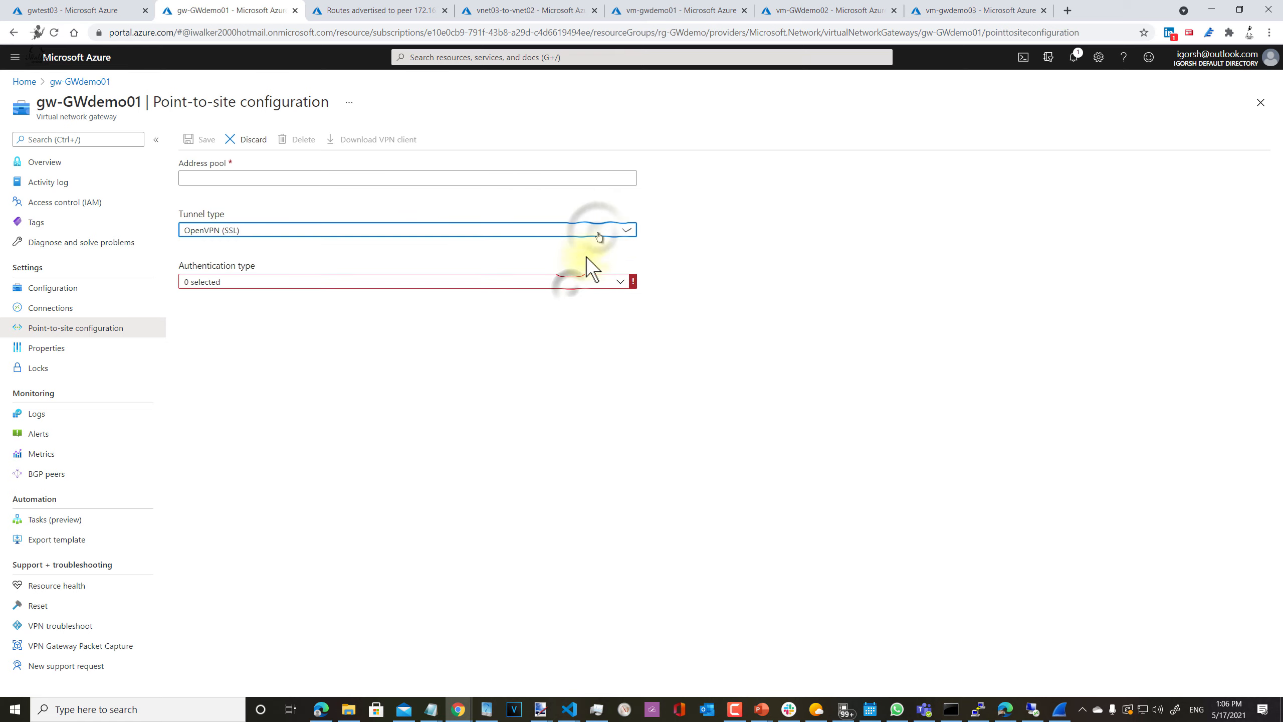
pyautogui.click(568, 281)
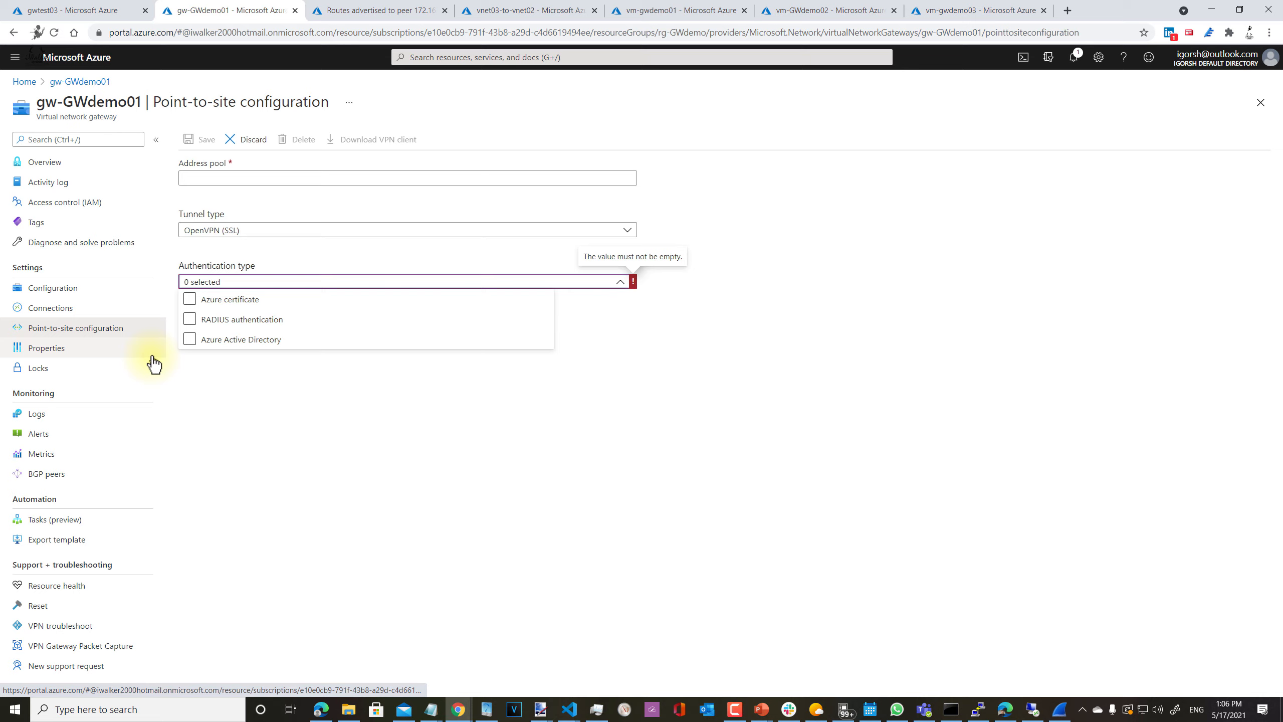
# Enable Azure certificate, RADIUS authentication and Azure Active Directory together as authentication types for the OpenVPN (SSL) tunnel
pyautogui.click(236, 339)
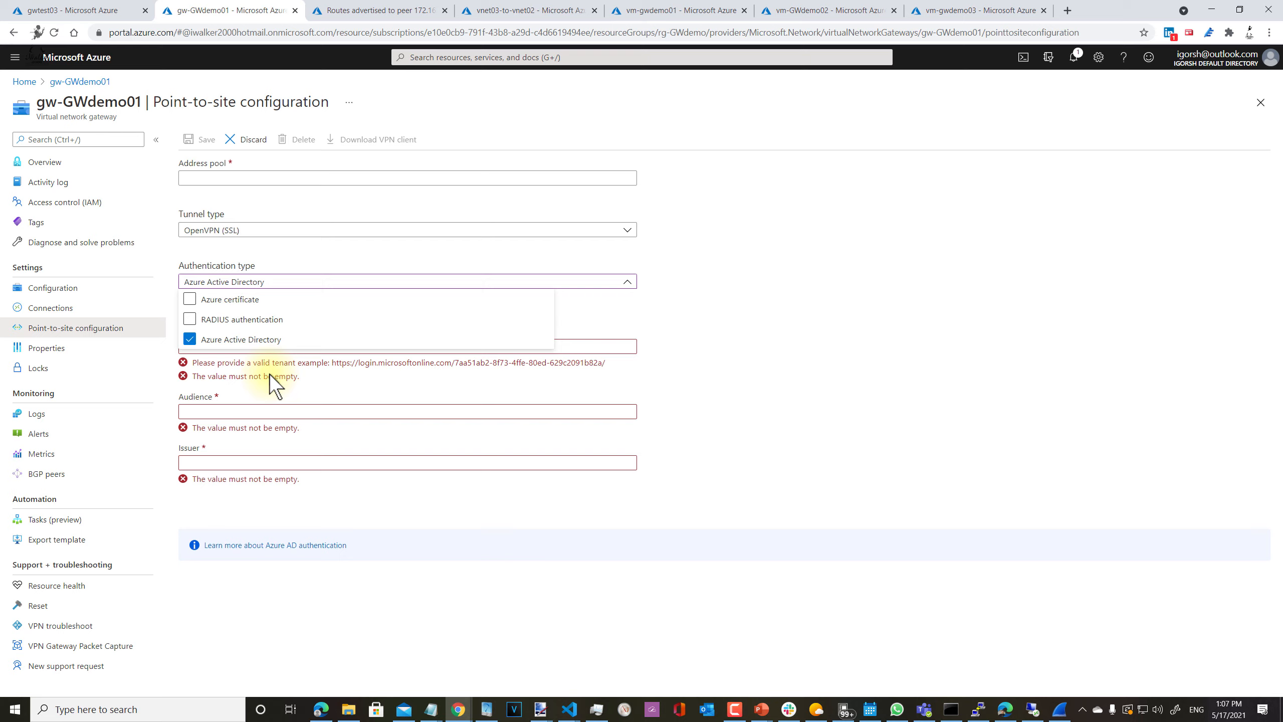
pyautogui.click(188, 340)
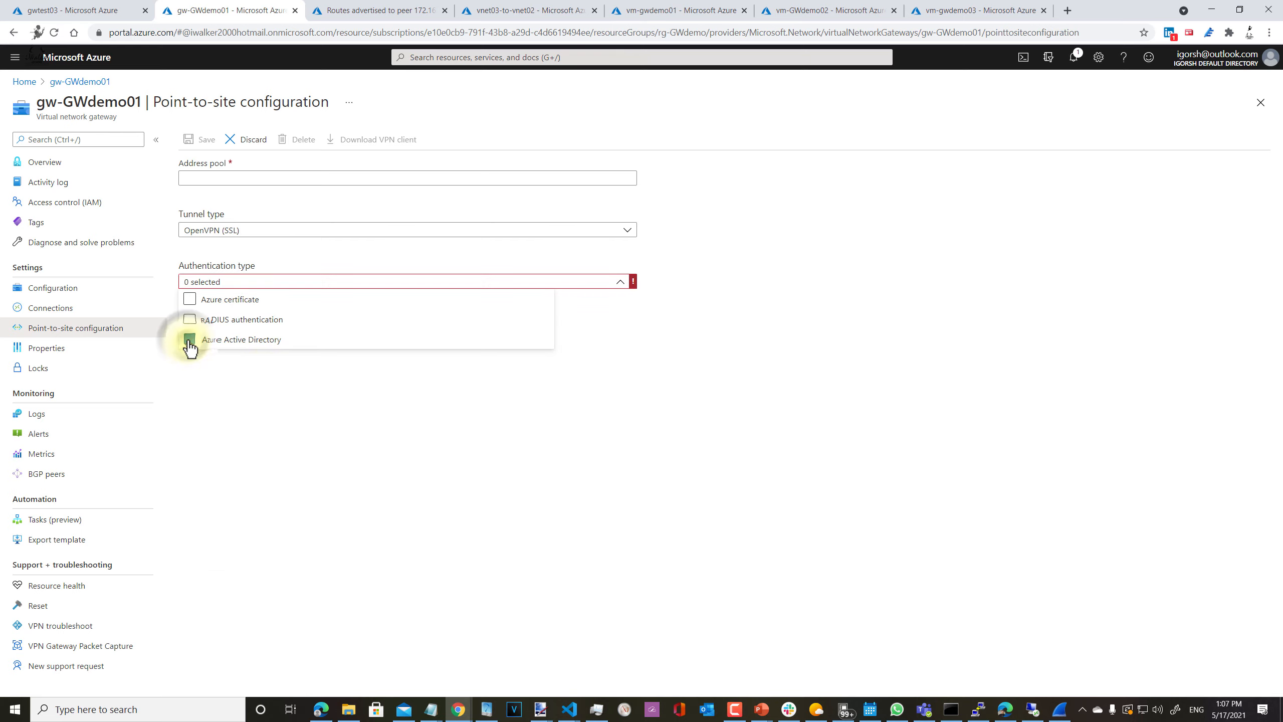
pyautogui.click(190, 299)
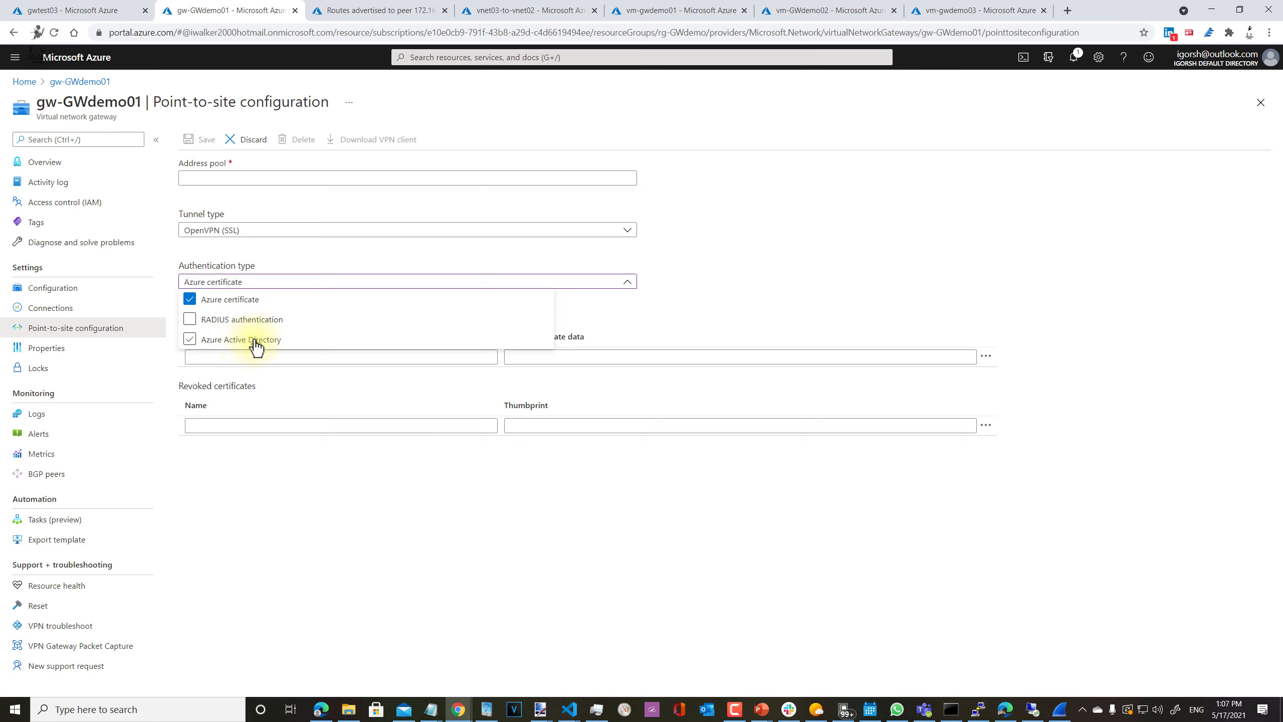
pyautogui.click(229, 348)
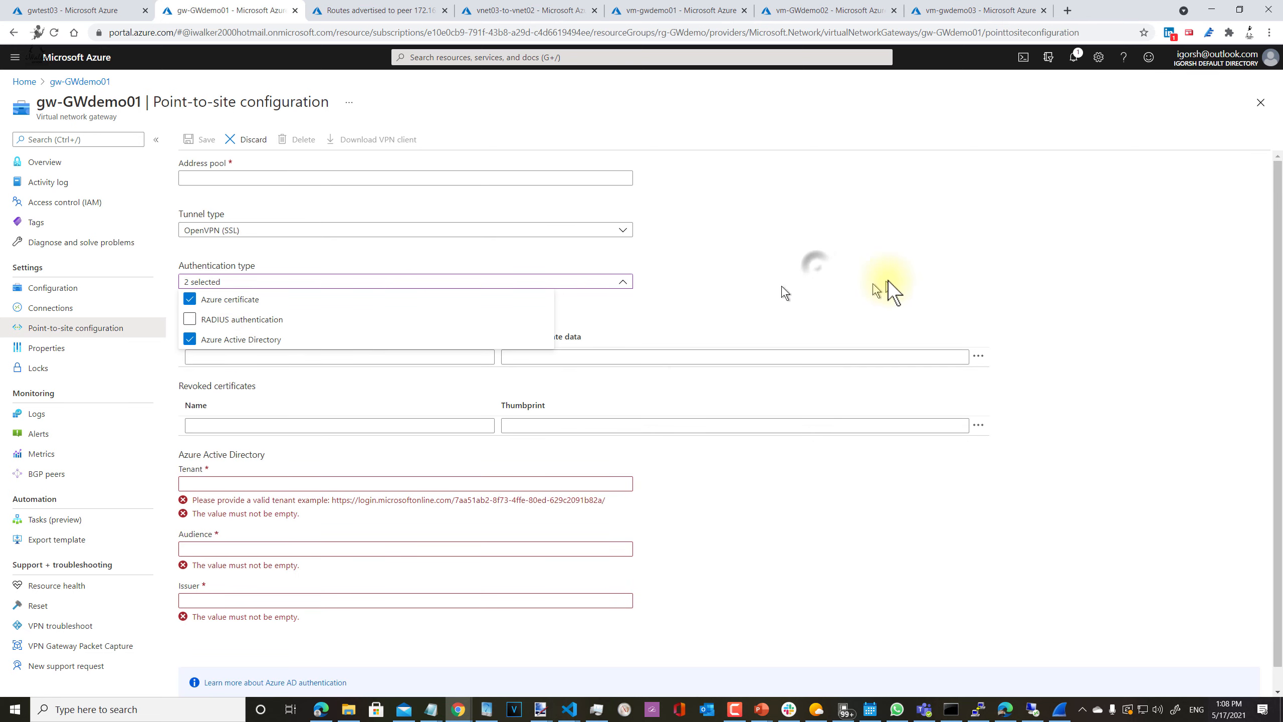
pyautogui.click(815, 268)
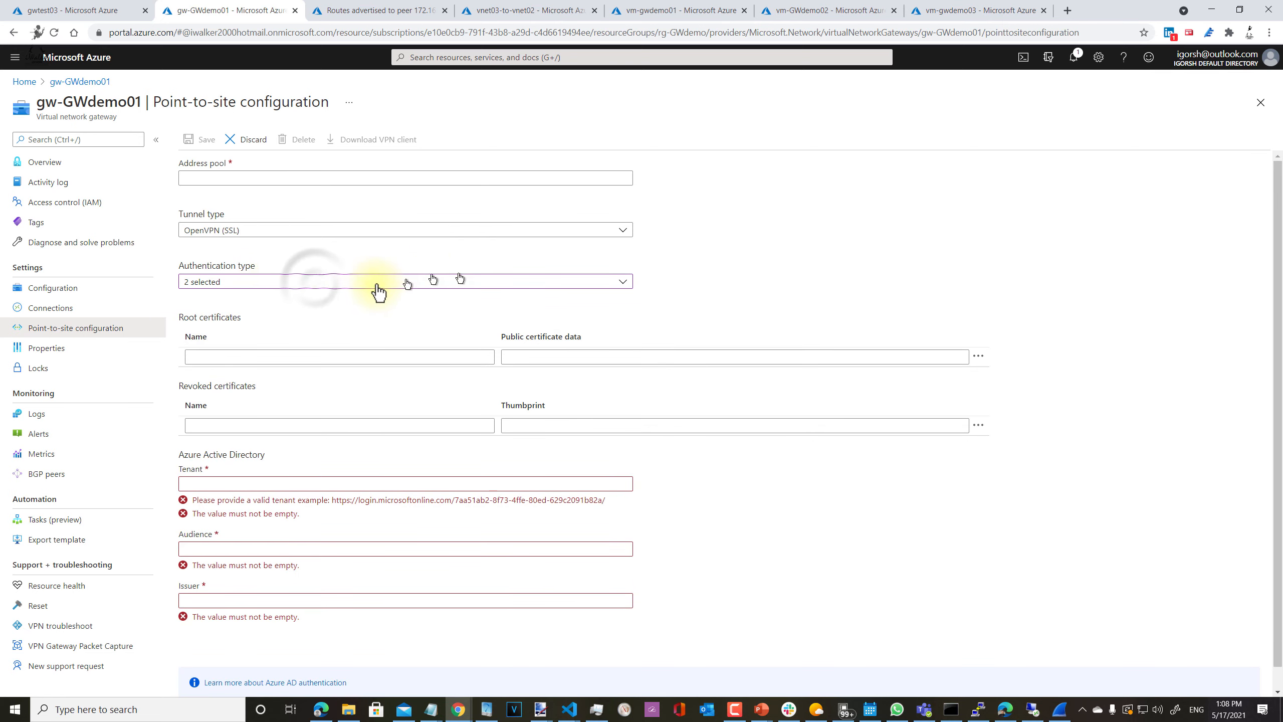
pyautogui.click(312, 283)
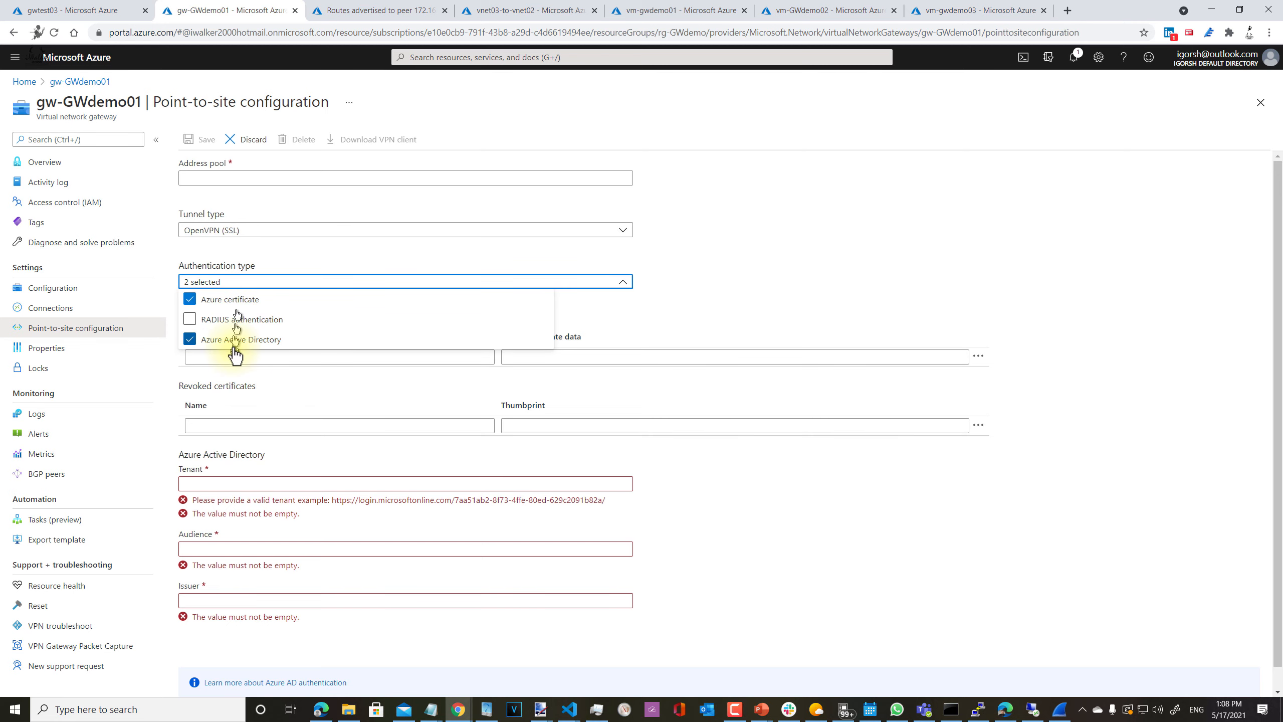
pyautogui.click(219, 324)
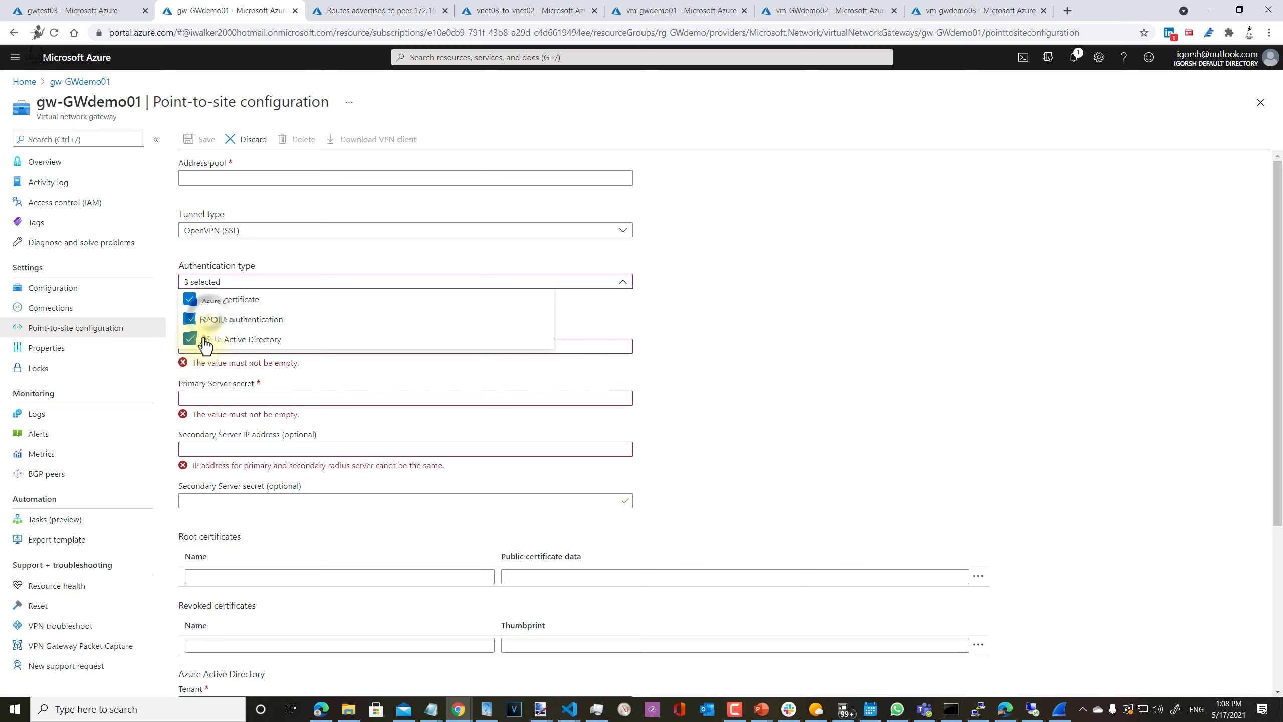
# Clear all three authentication types and set the tunnel type to IKEv2
pyautogui.click(205, 339)
pyautogui.click(209, 321)
pyautogui.click(209, 299)
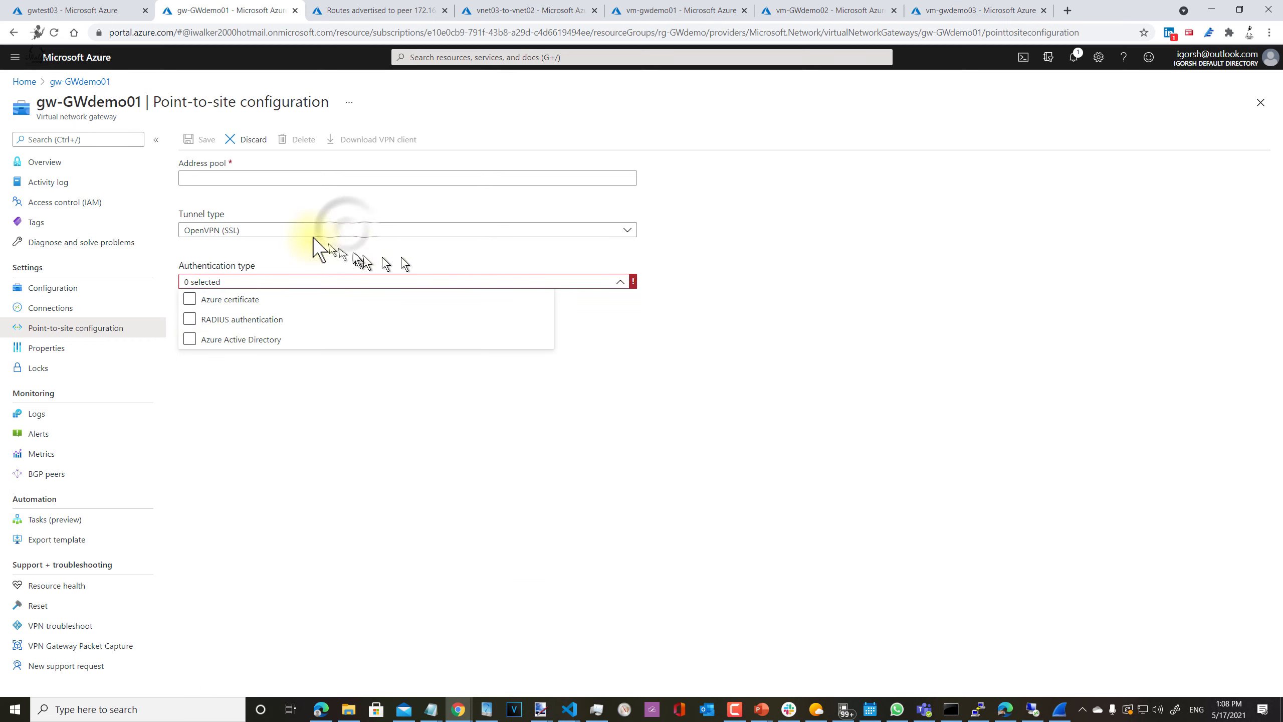
pyautogui.click(347, 231)
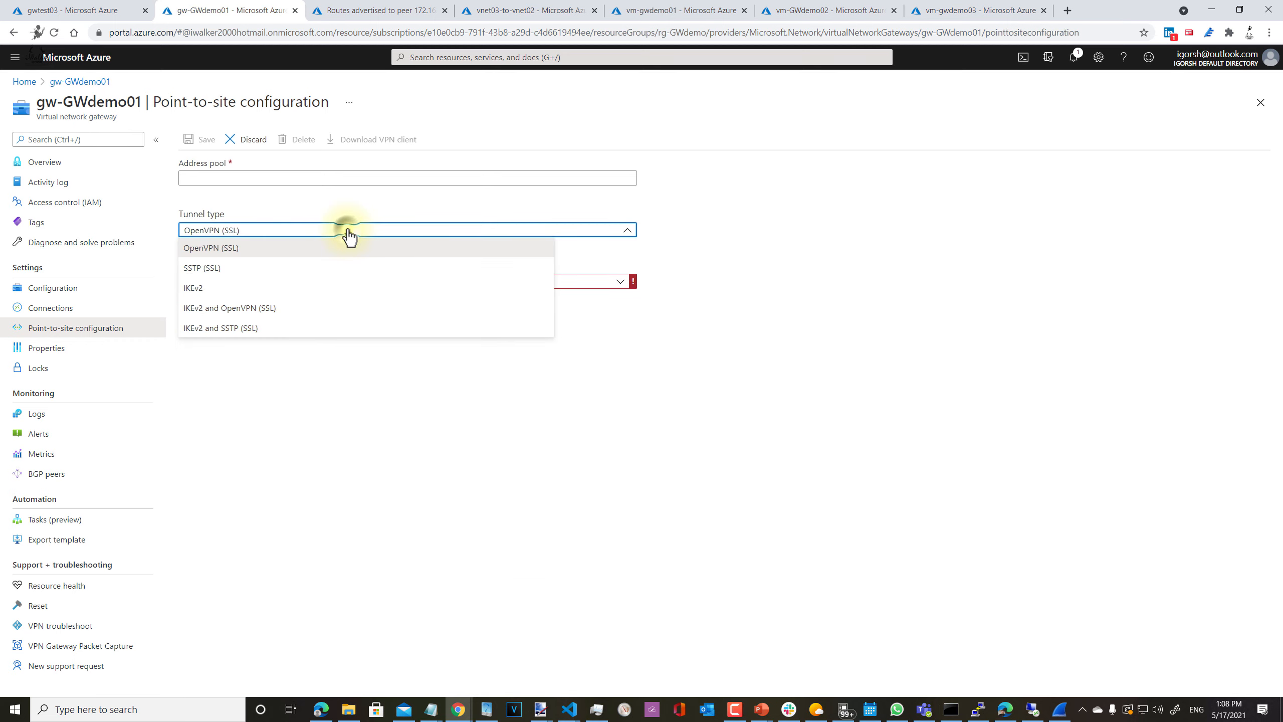
pyautogui.click(347, 231)
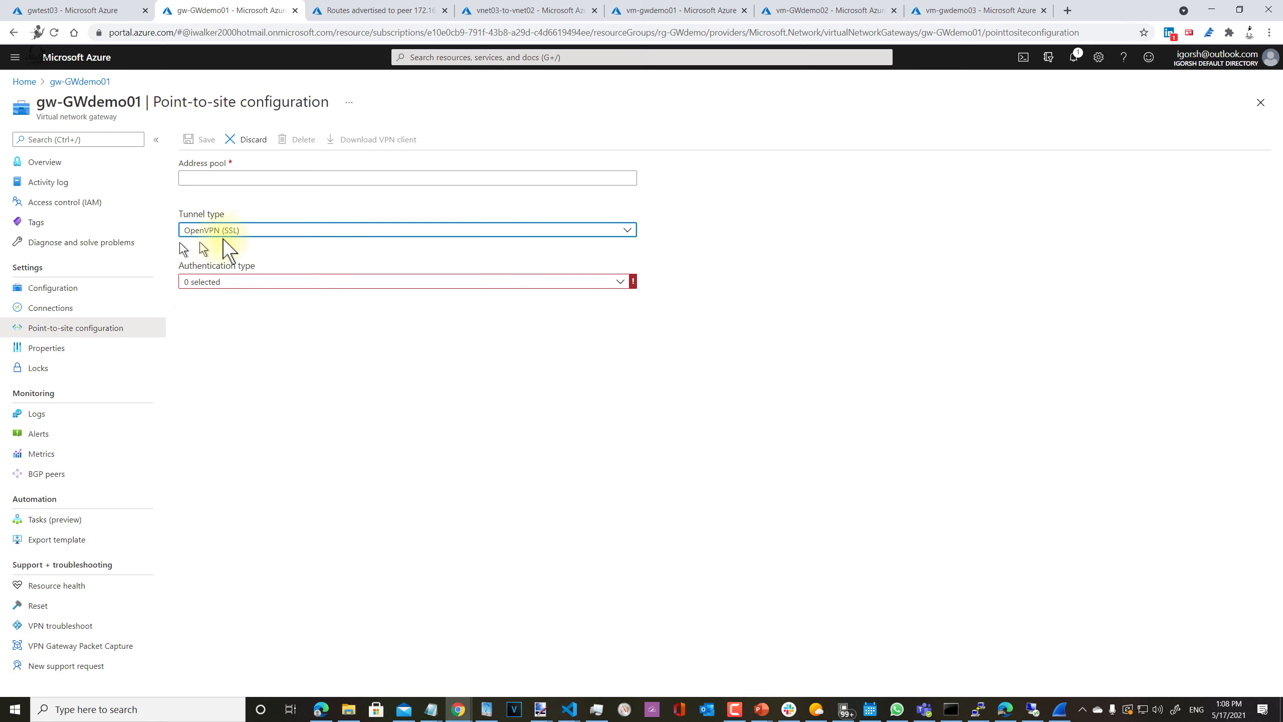
pyautogui.click(263, 232)
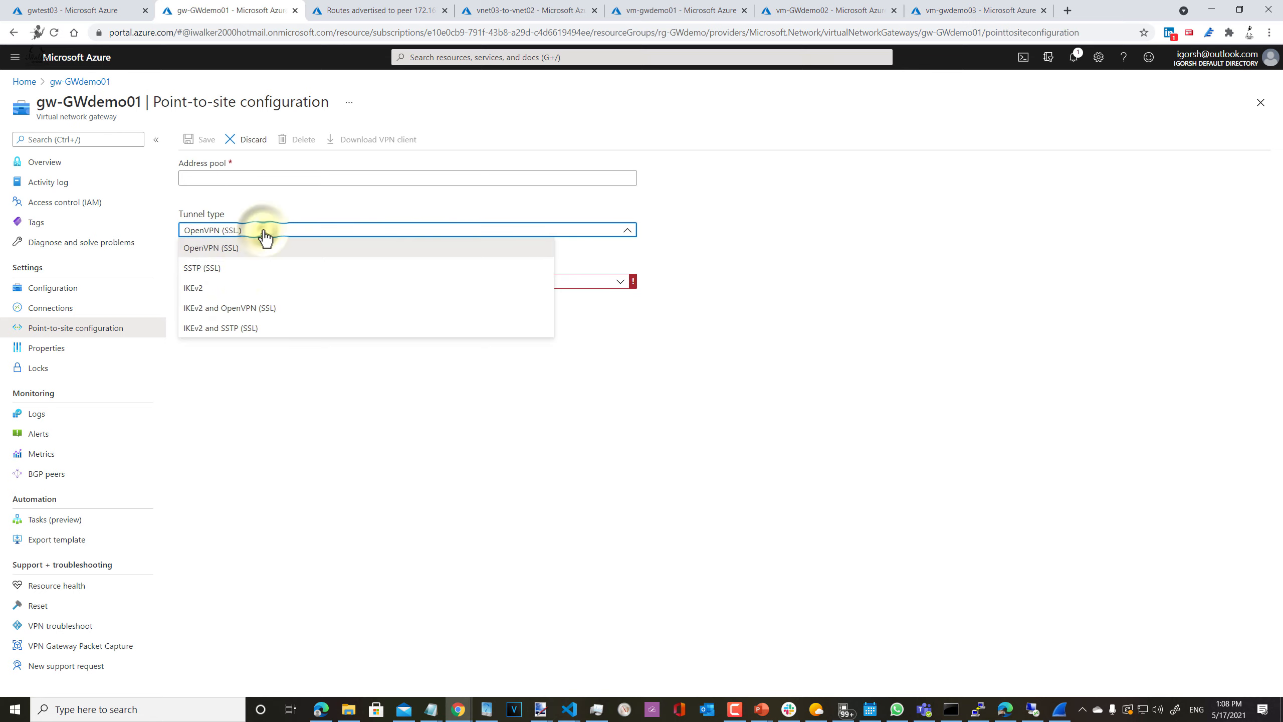
pyautogui.click(226, 288)
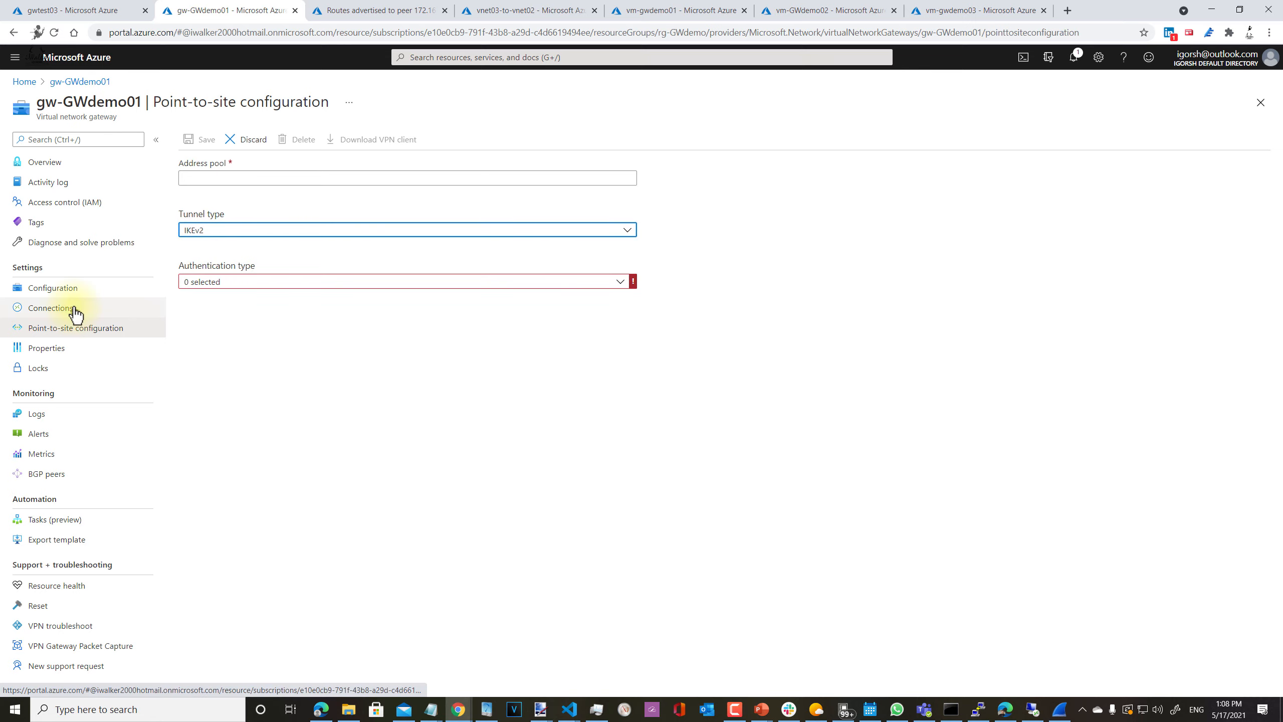
# Try combining Azure certificate and Azure Active Directory authentication with the IKEv2 tunnel, and read the field's validation message
pyautogui.click(250, 285)
pyautogui.click(246, 301)
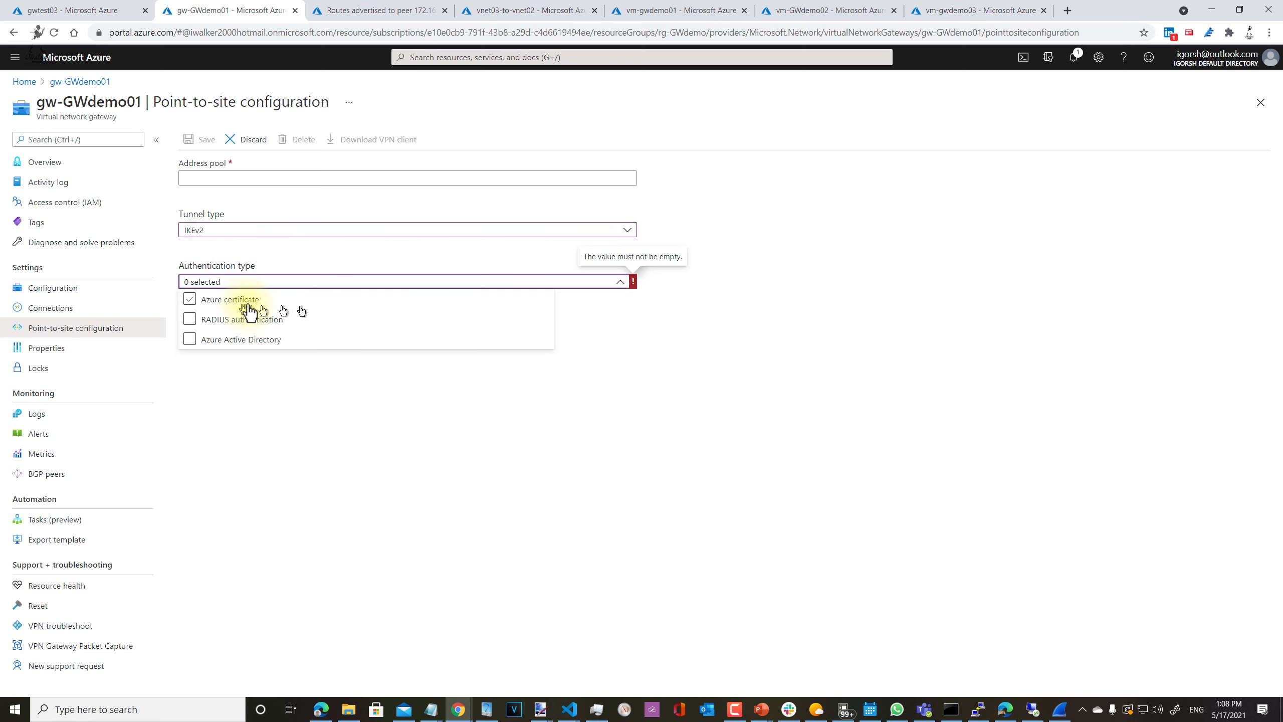
pyautogui.click(205, 340)
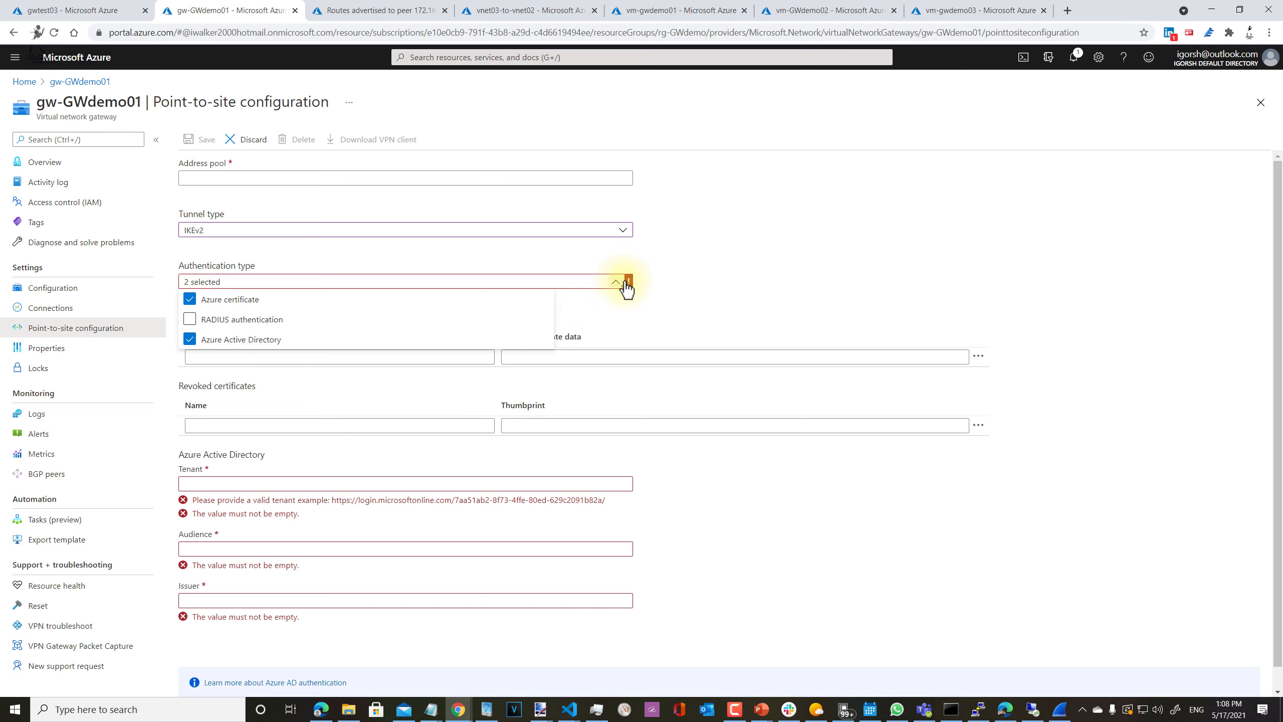
pyautogui.moveTo(630, 282)
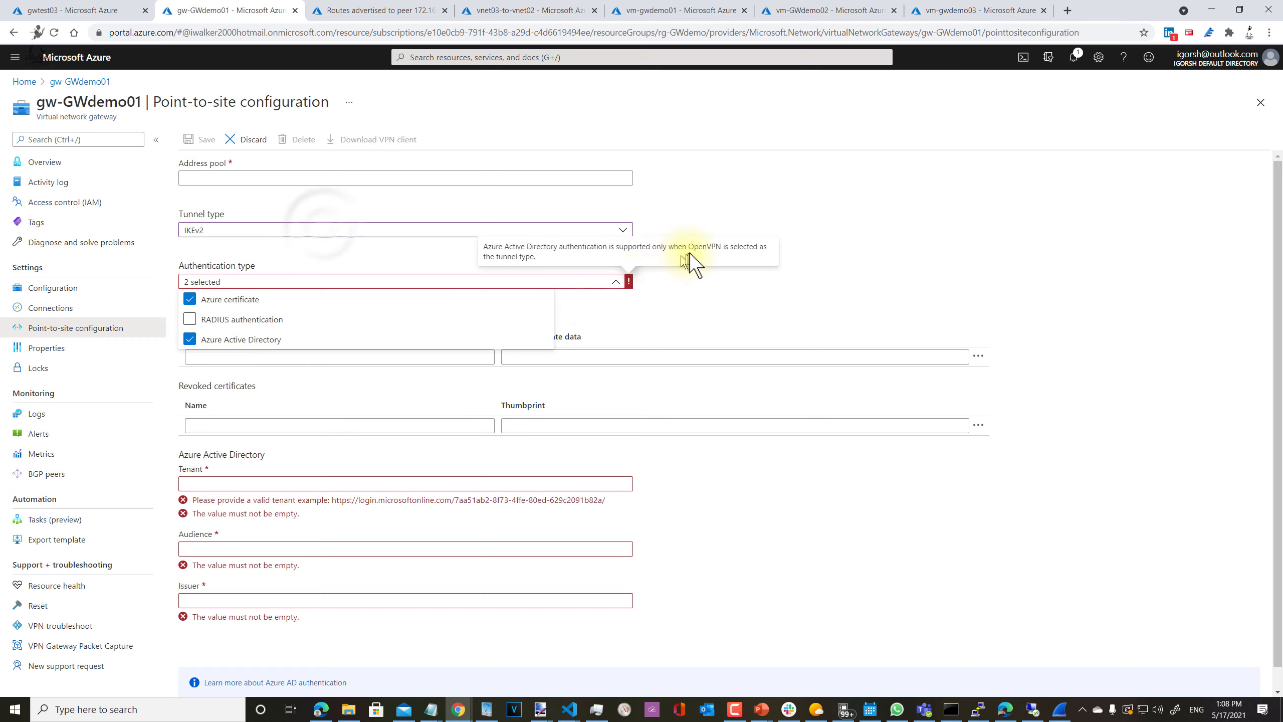
# Set the tunnel type back to OpenVPN (SSL) and clear the Azure Active Directory and Azure certificate authentication types
pyautogui.click(316, 232)
pyautogui.click(212, 248)
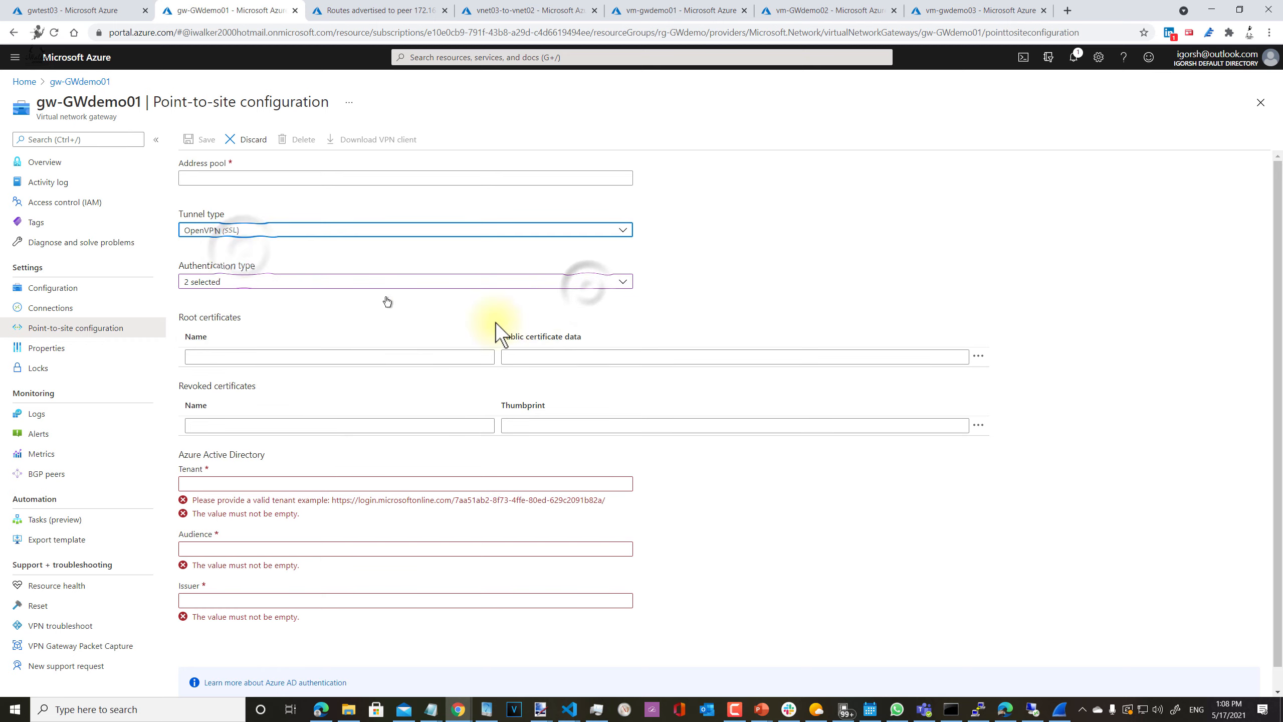
pyautogui.click(586, 284)
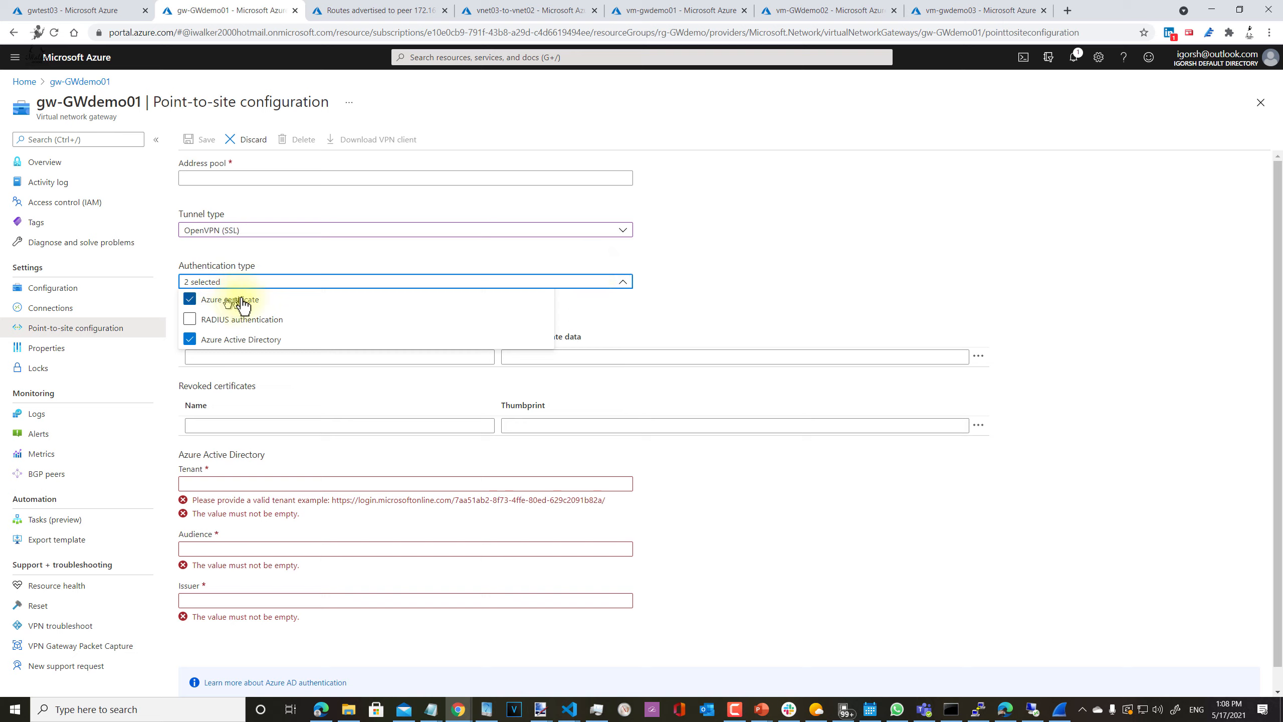
pyautogui.click(189, 340)
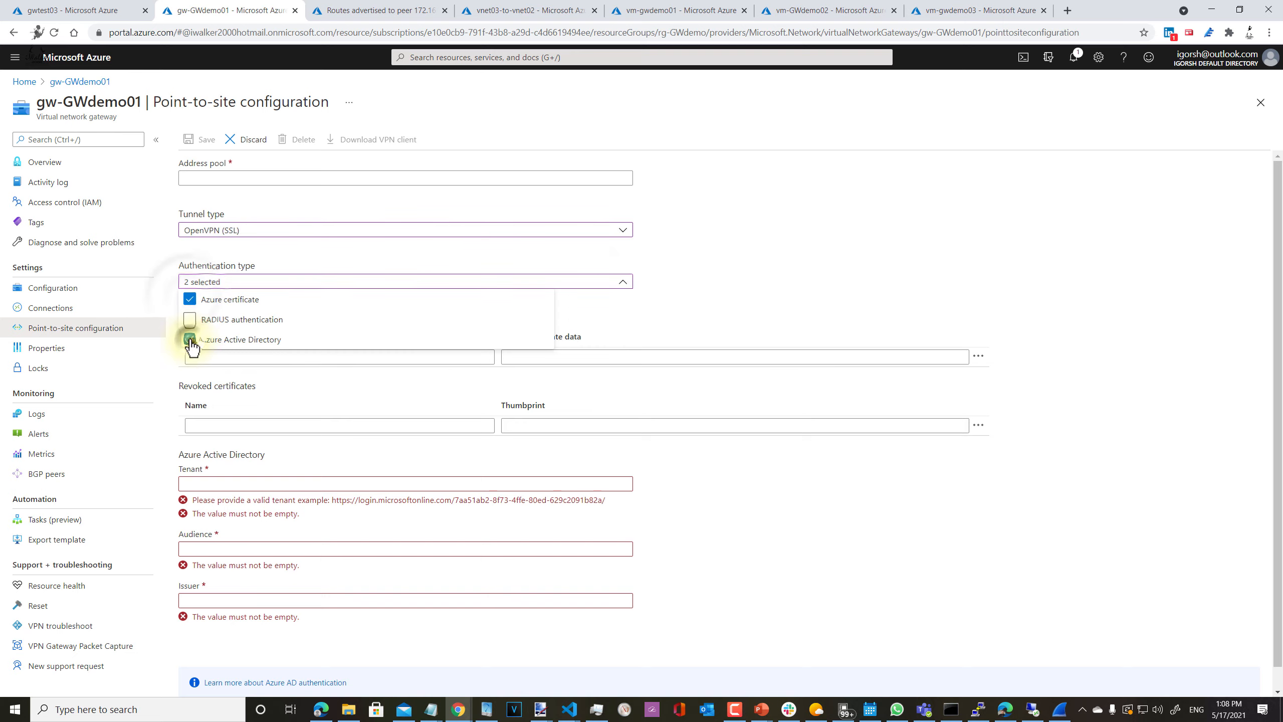
pyautogui.click(190, 298)
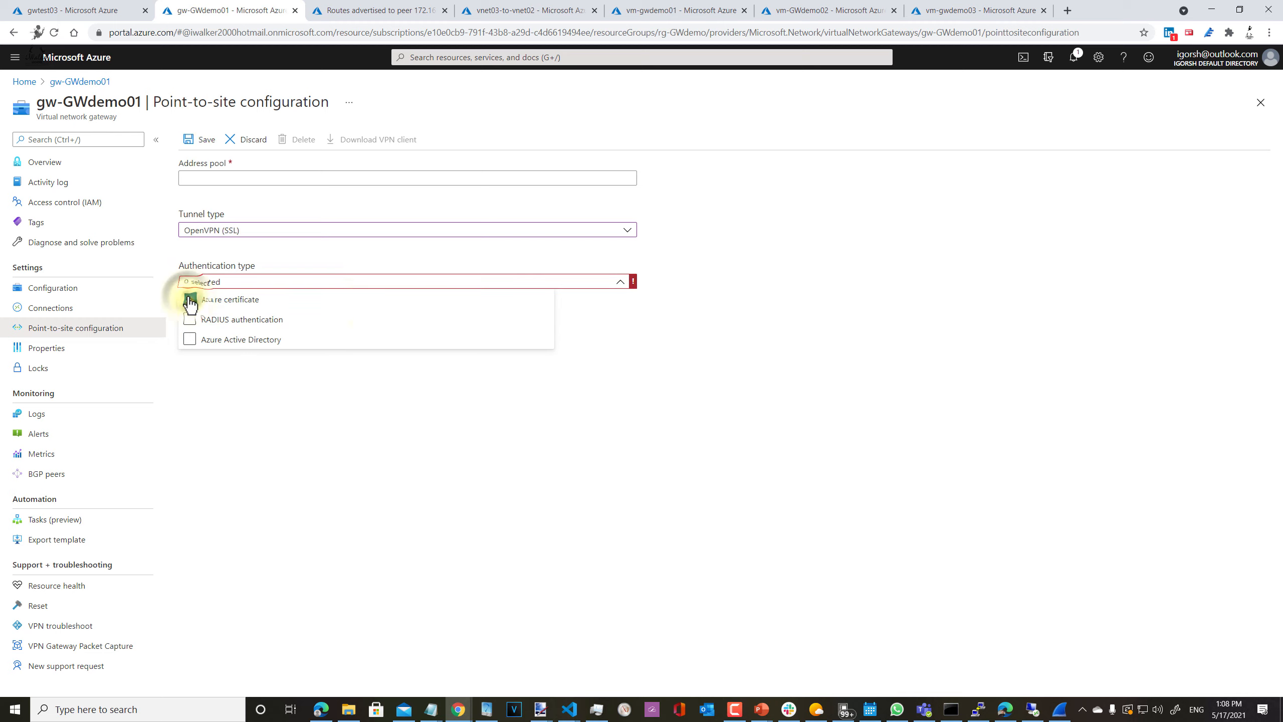
pyautogui.click(301, 435)
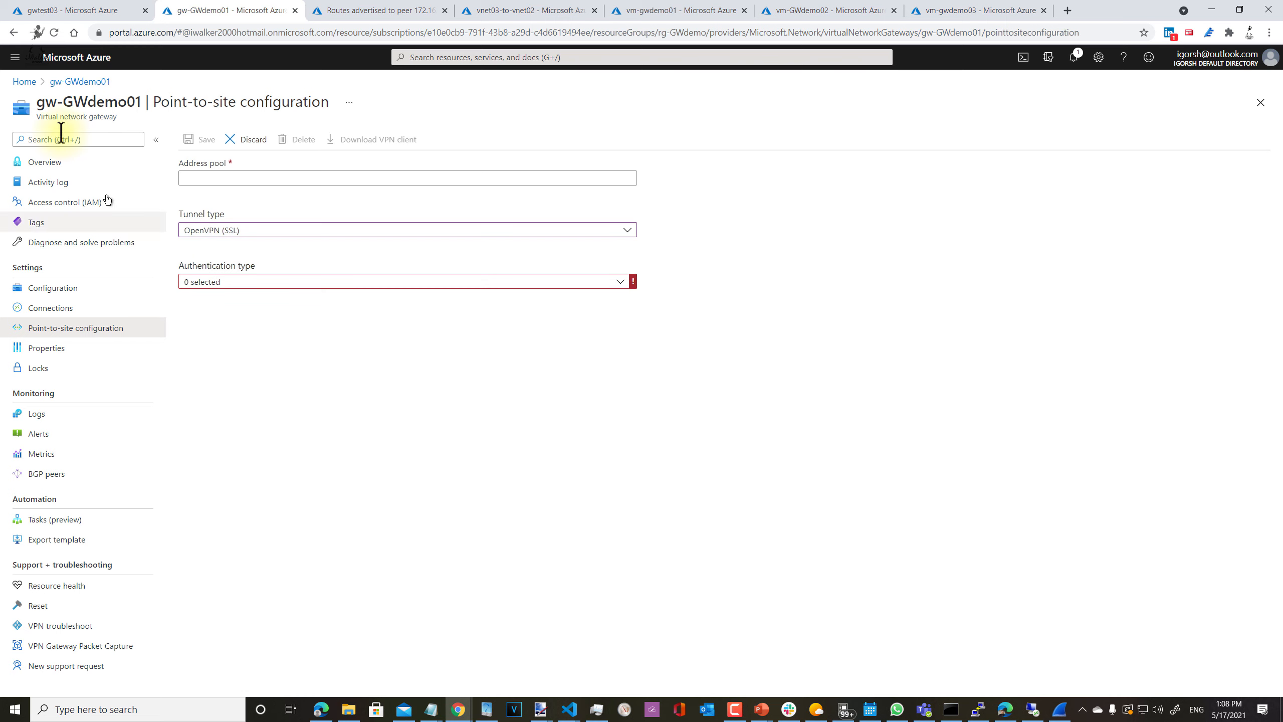
# Open the Azure update announcing the public preview of Azure VPN Client for macOS and highlight its published date
pyautogui.hotkey('alt', 'Tab')
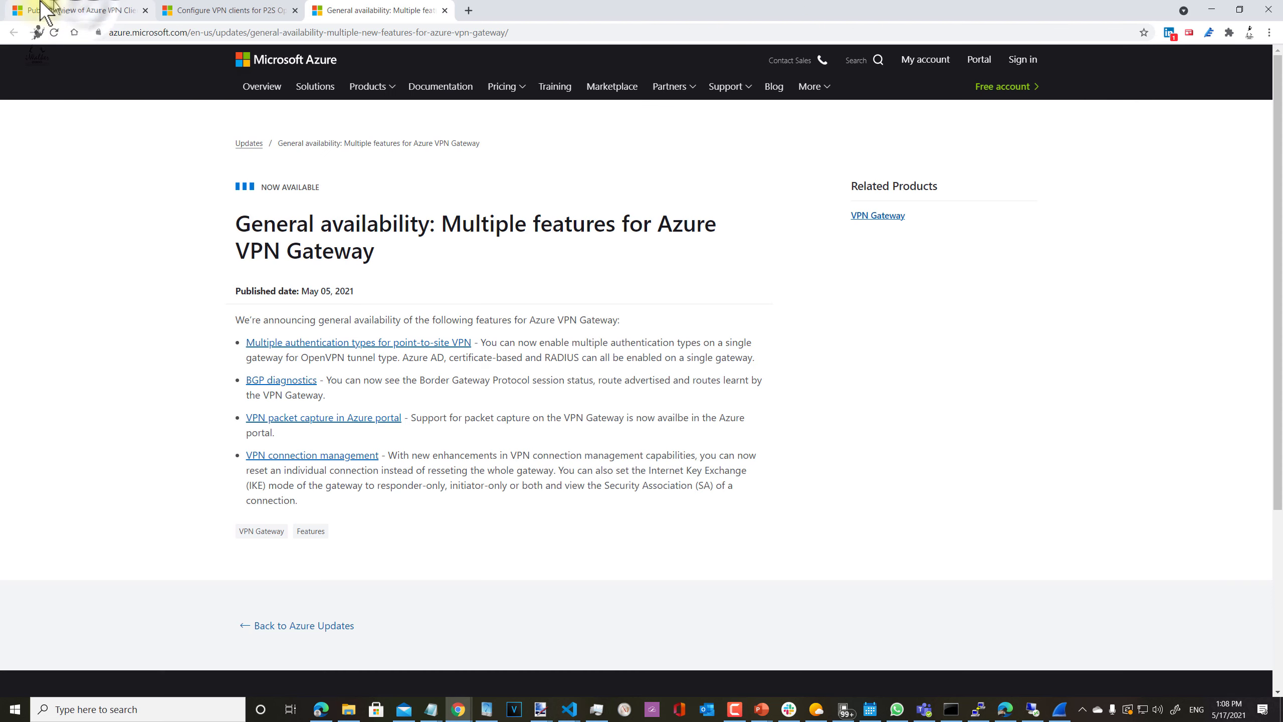
pyautogui.click(86, 10)
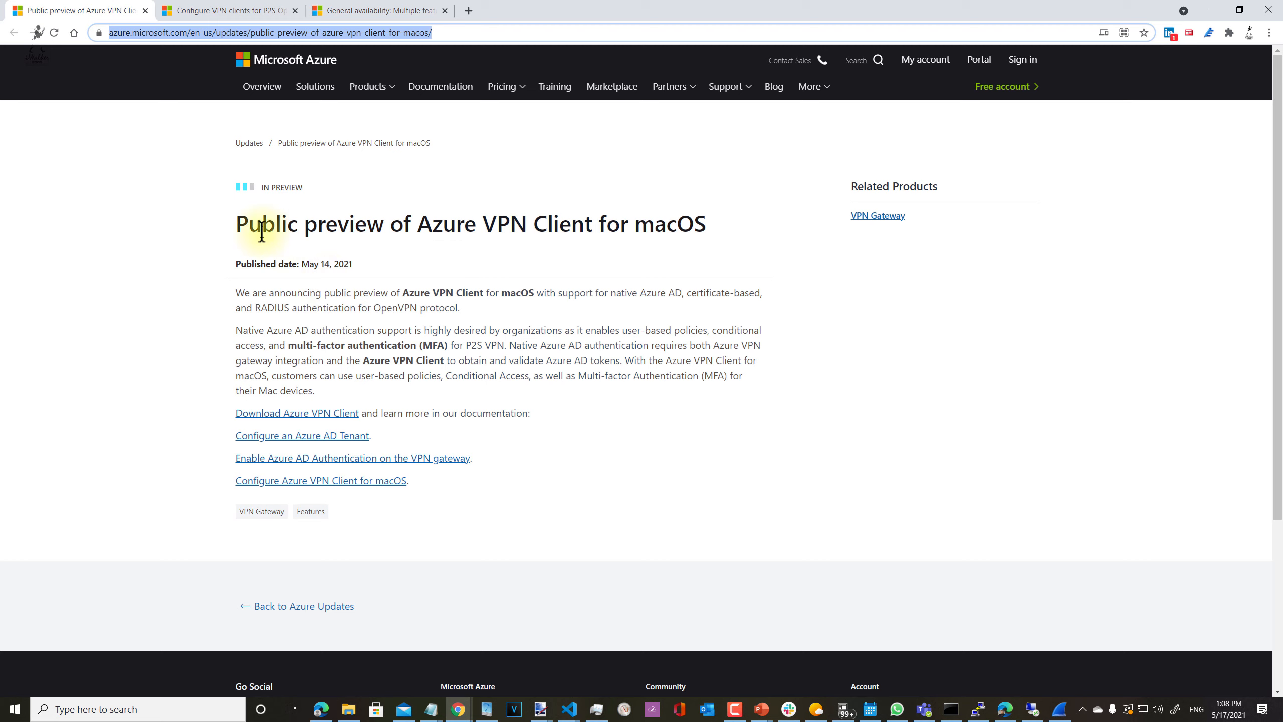
pyautogui.moveTo(318, 263); pyautogui.dragTo(424, 266)
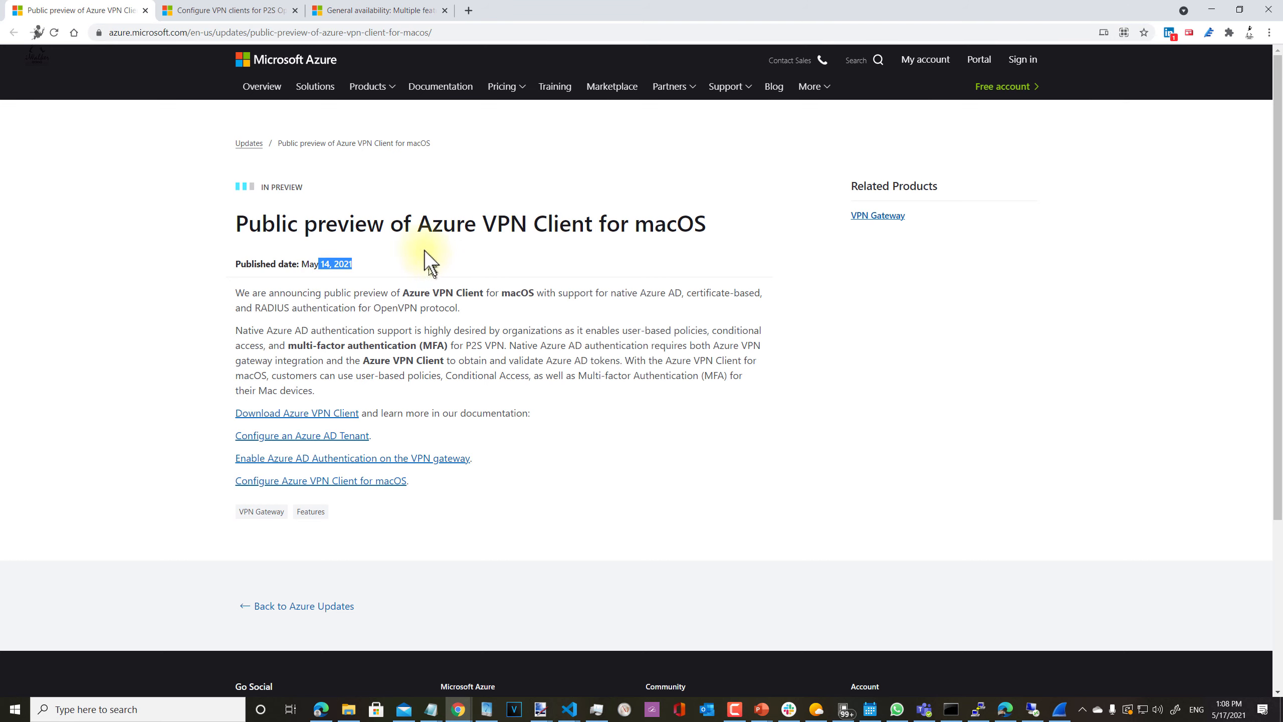
# Highlight the macOS VPN client announcement's title and its mention of the OpenVPN protocol
pyautogui.click(338, 264)
pyautogui.moveTo(236, 223); pyautogui.dragTo(588, 226)
pyautogui.click(543, 242)
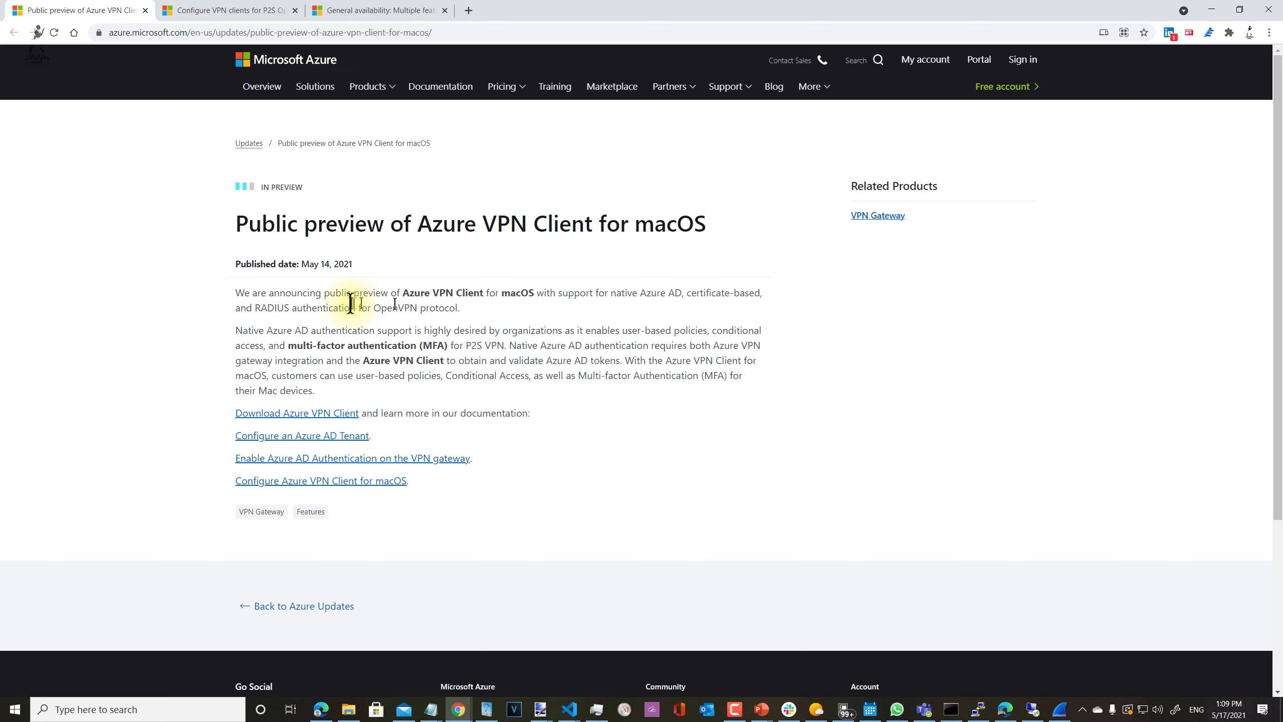
pyautogui.moveTo(371, 308); pyautogui.dragTo(418, 308)
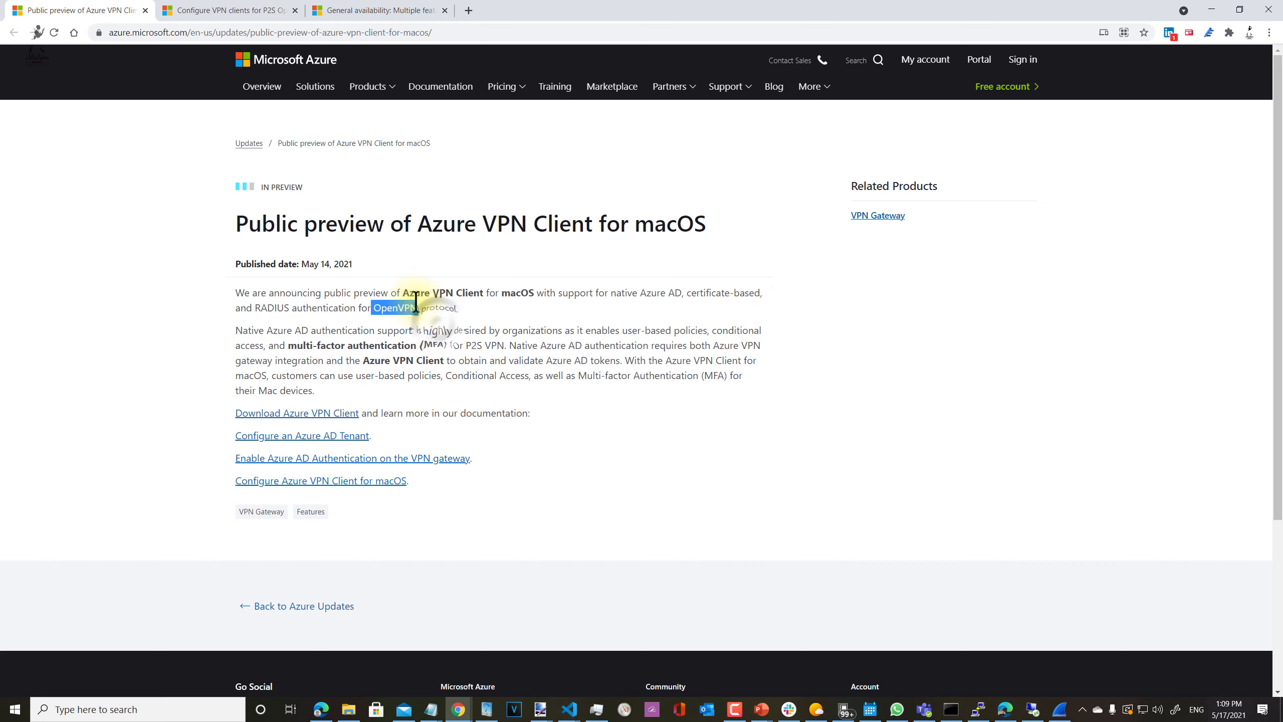
pyautogui.click(436, 325)
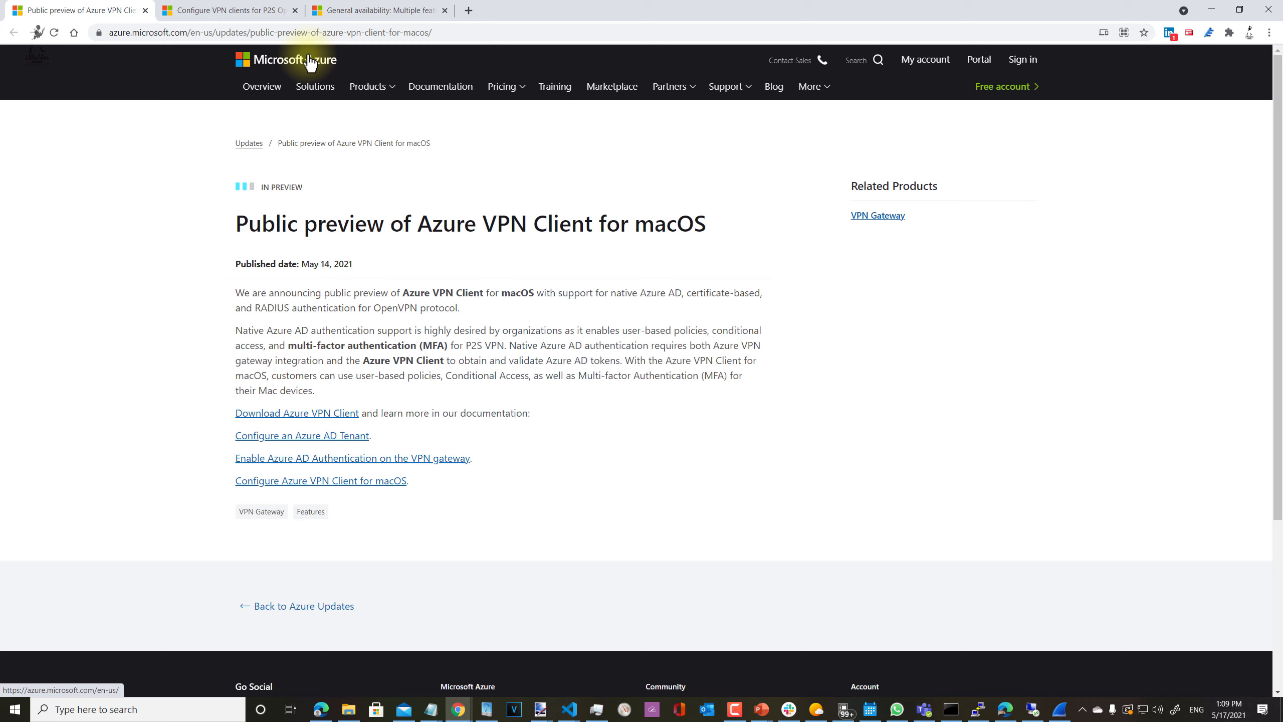
# Open the macOS VPN client configuration article and highlight its notes on United States availability and the Azure VPN client requirement
pyautogui.click(268, 10)
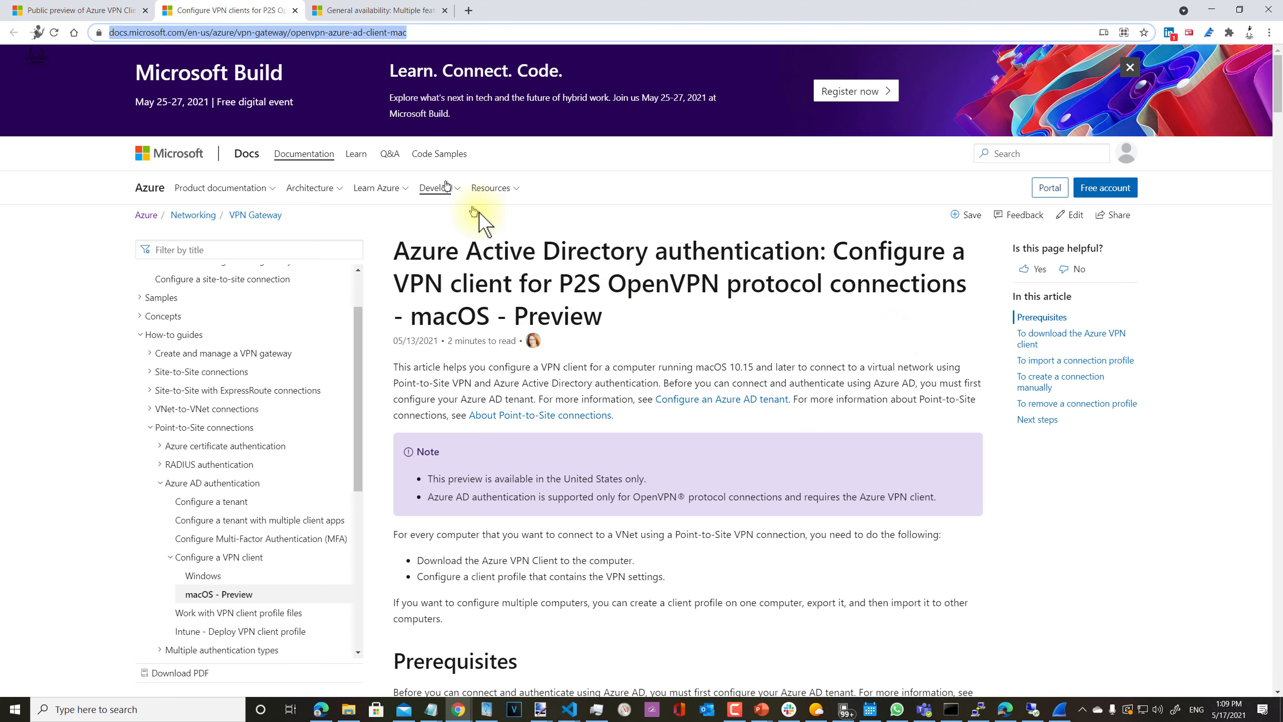
pyautogui.click(785, 332)
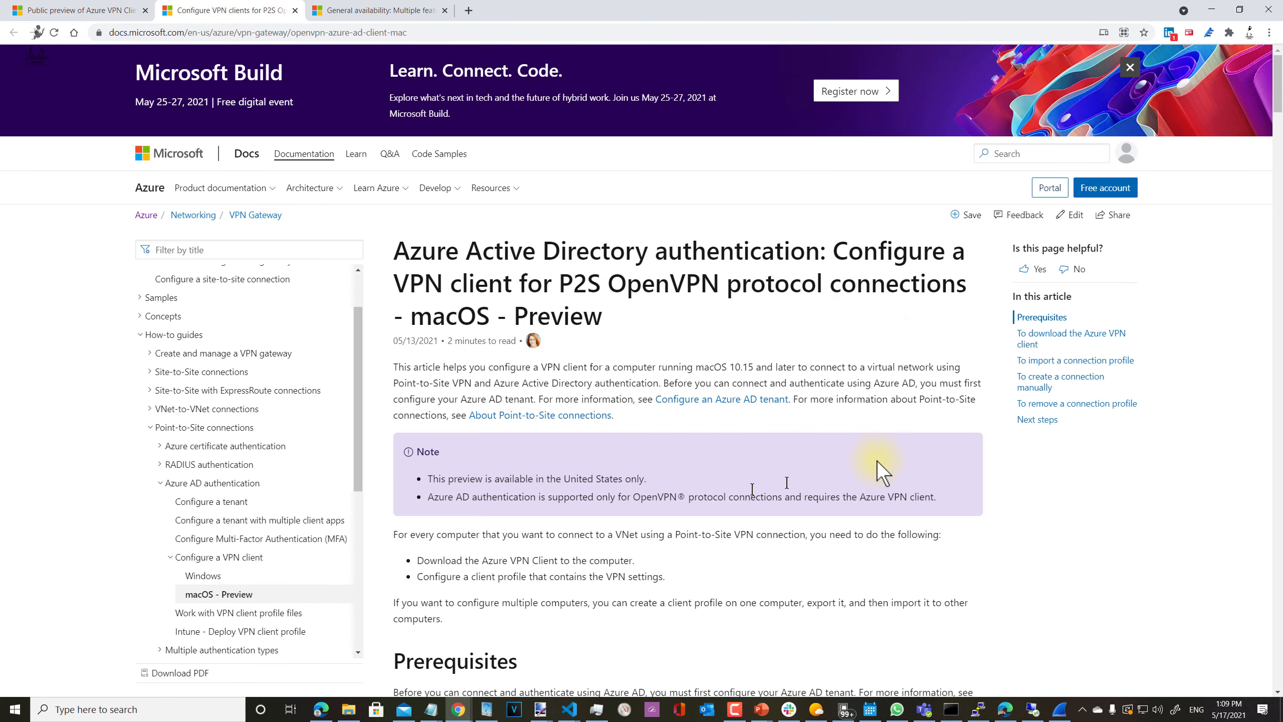
pyautogui.moveTo(938, 496); pyautogui.dragTo(430, 478)
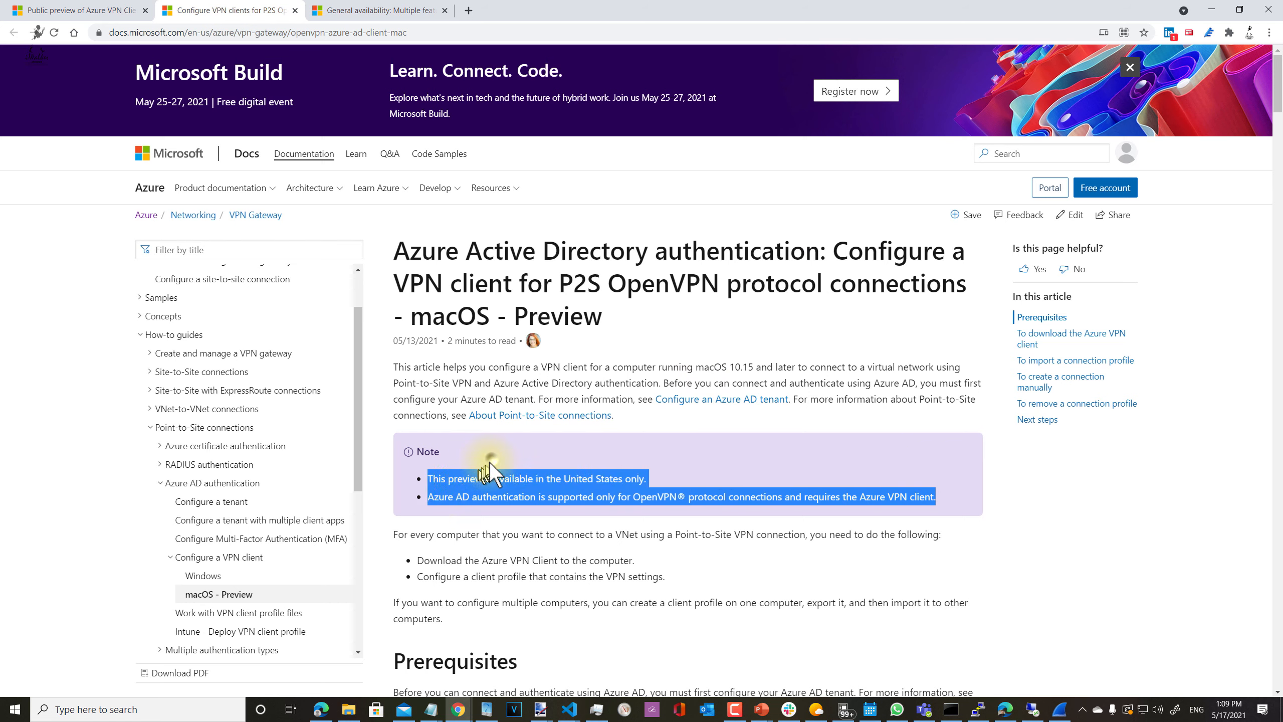
pyautogui.click(451, 480)
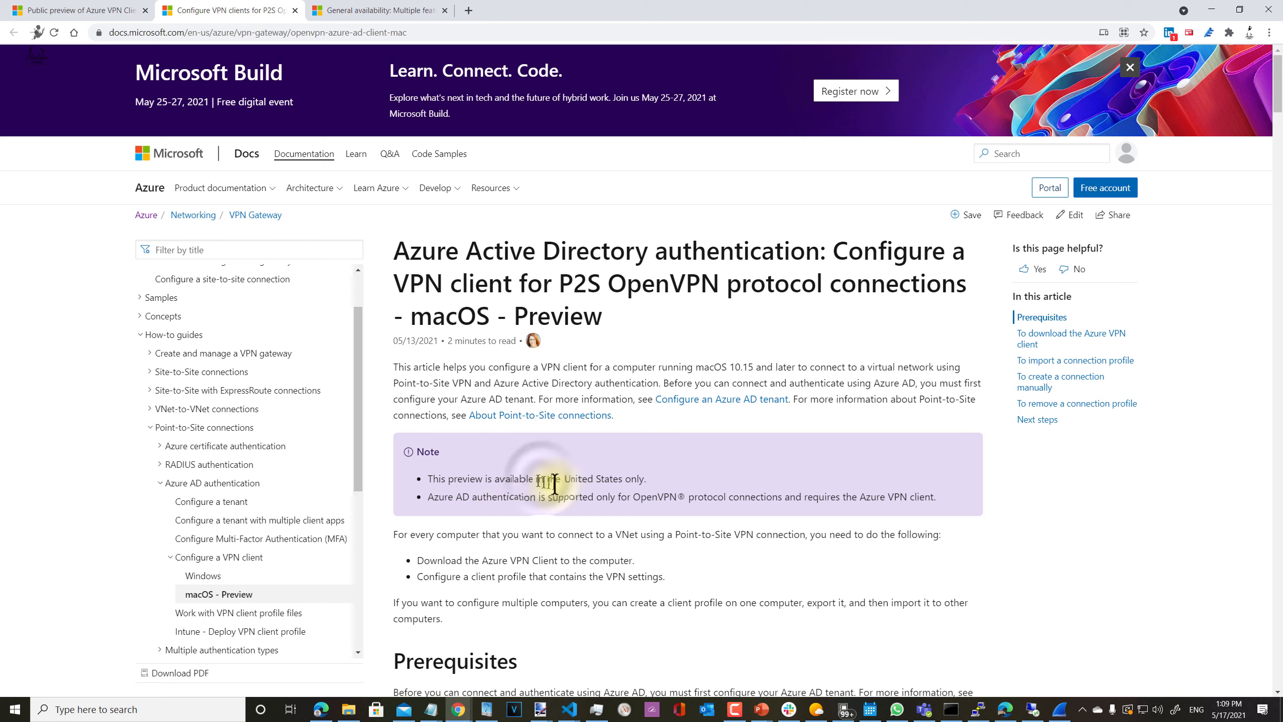
pyautogui.moveTo(541, 478); pyautogui.dragTo(626, 473)
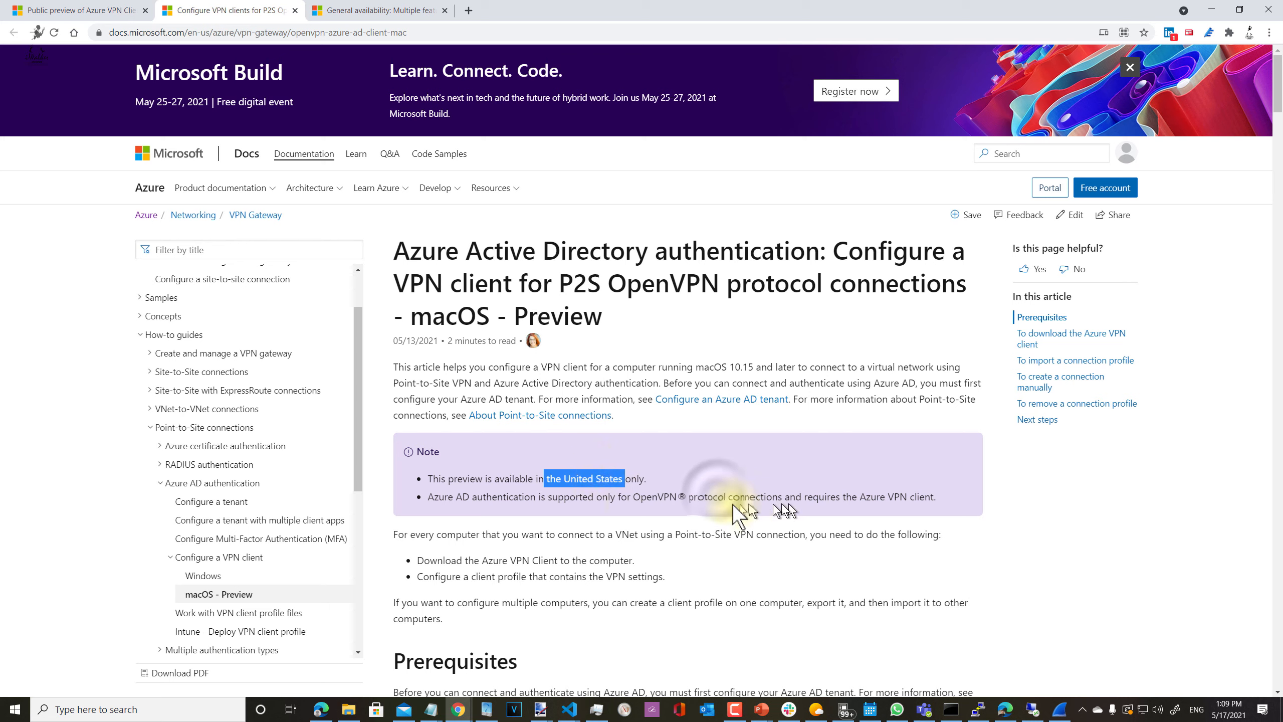
pyautogui.moveTo(717, 496); pyautogui.dragTo(813, 496)
pyautogui.moveTo(897, 507); pyautogui.dragTo(934, 504)
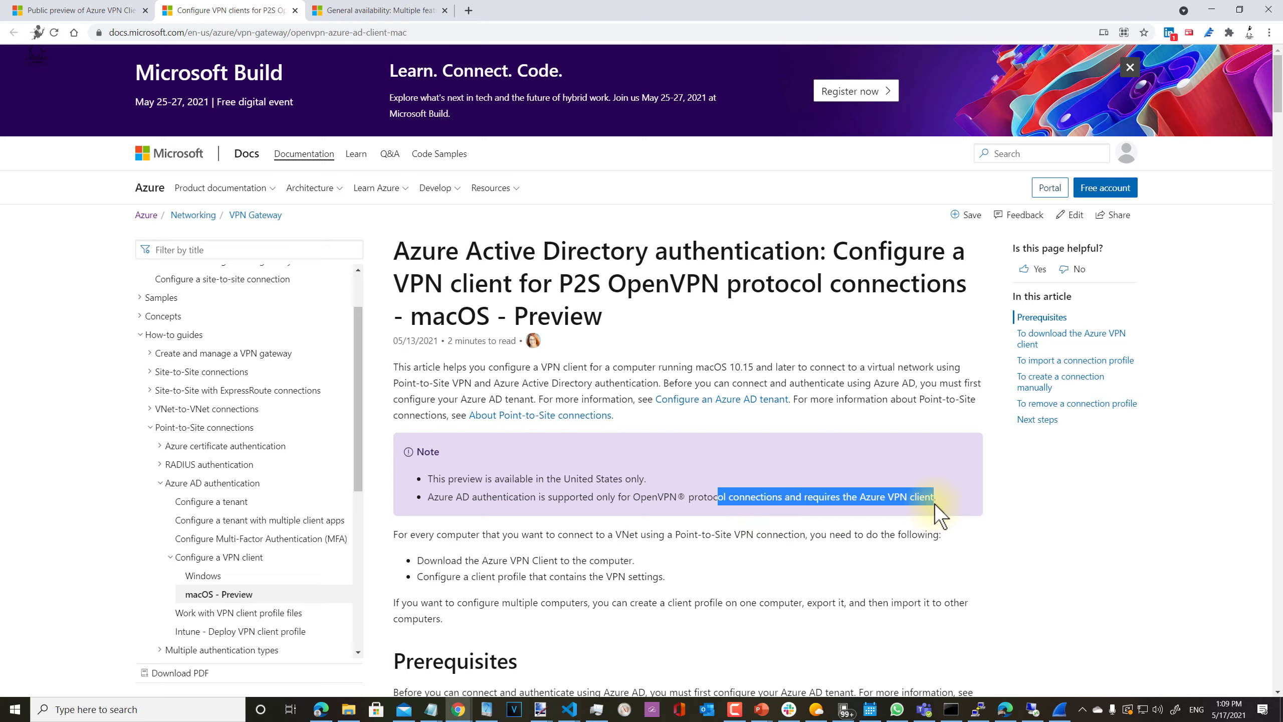
# Skim the article's instructions for downloading the Azure VPN client and importing a connection profile, and return to its beginning
pyautogui.scroll(-10, 692, 518)
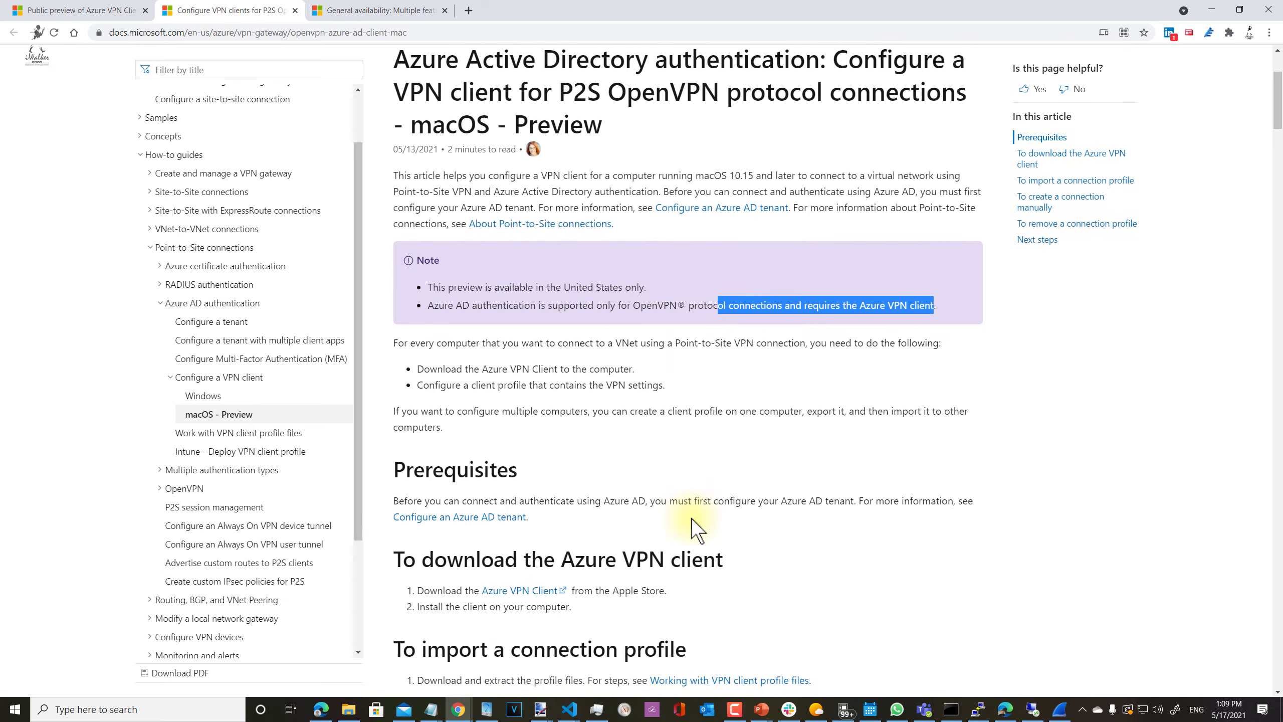
pyautogui.scroll(-10, 691, 518)
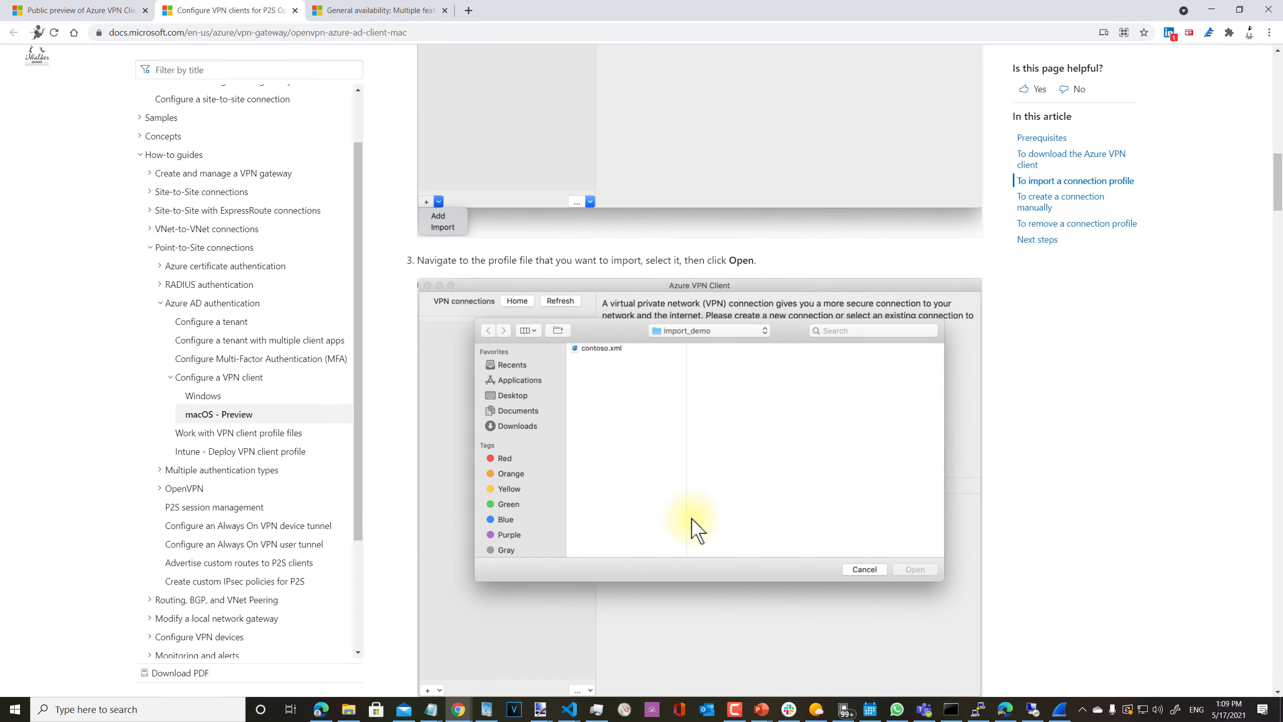
pyautogui.scroll(20, 692, 517)
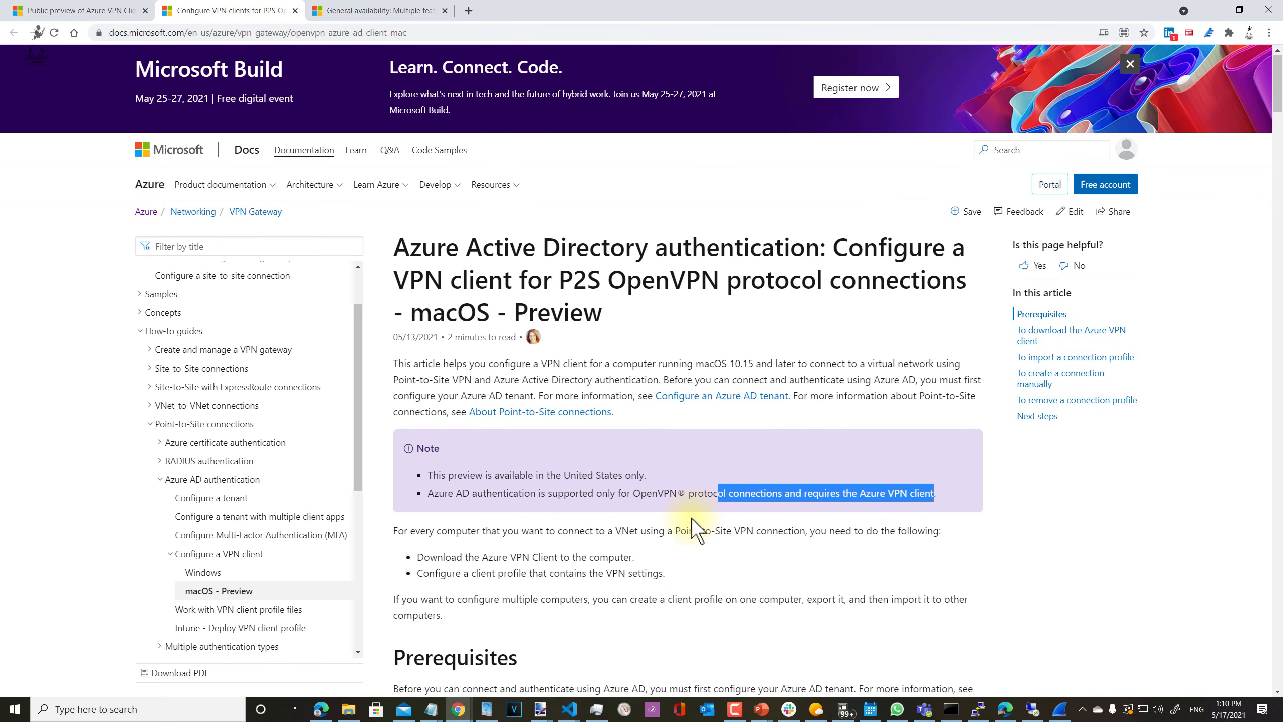
pyautogui.click(710, 427)
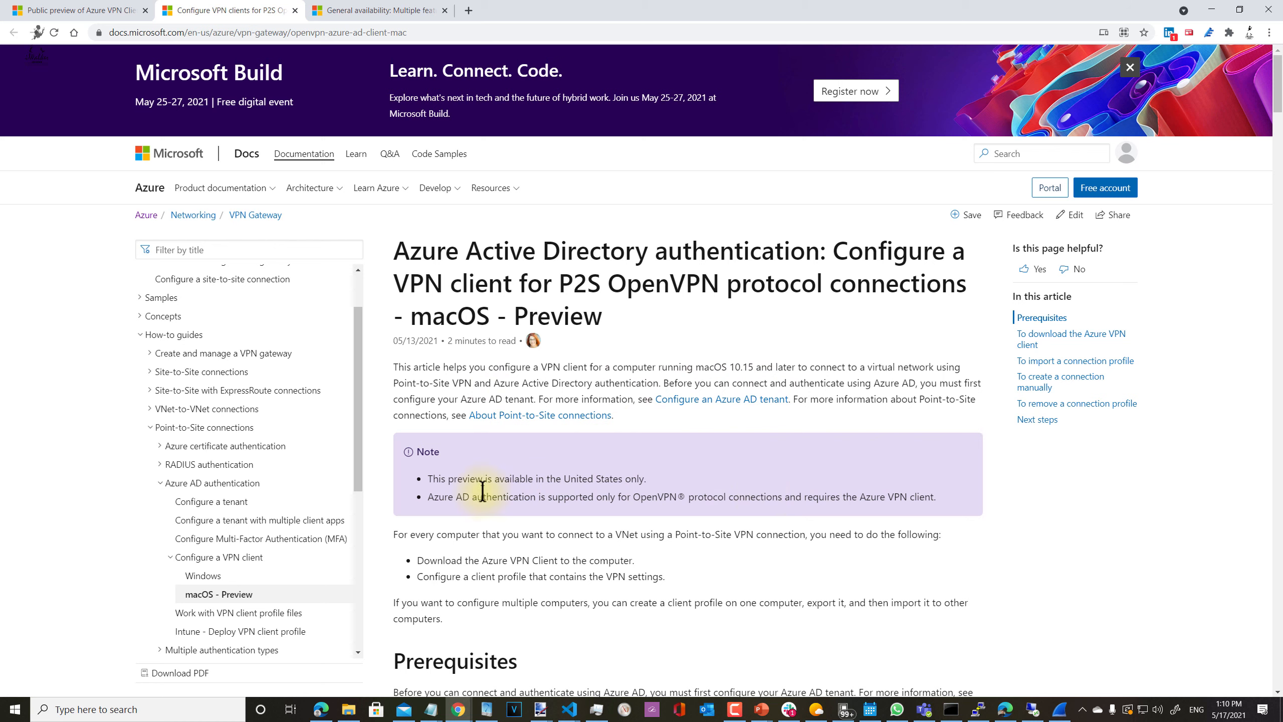
# Compare the macOS preview announcement with the VPN Gateway general availability update, highlighting the description of multiple authentication types
pyautogui.click(76, 9)
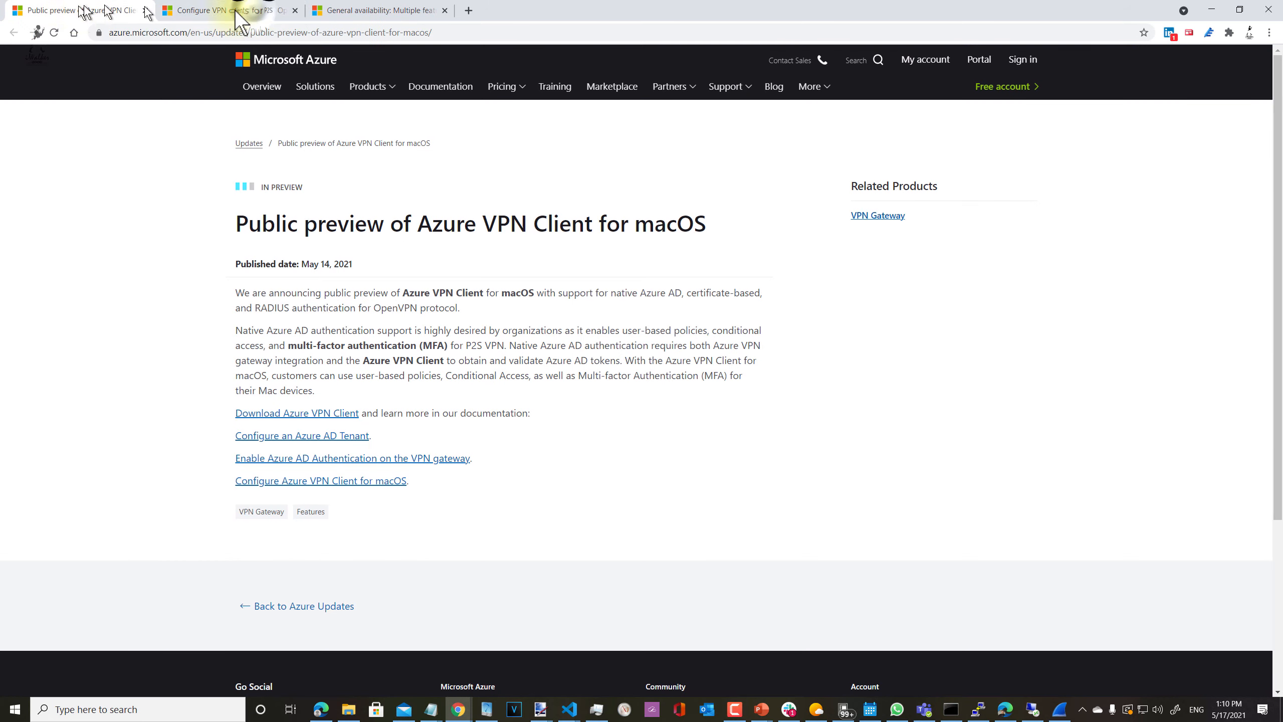
pyautogui.click(247, 11)
pyautogui.click(377, 9)
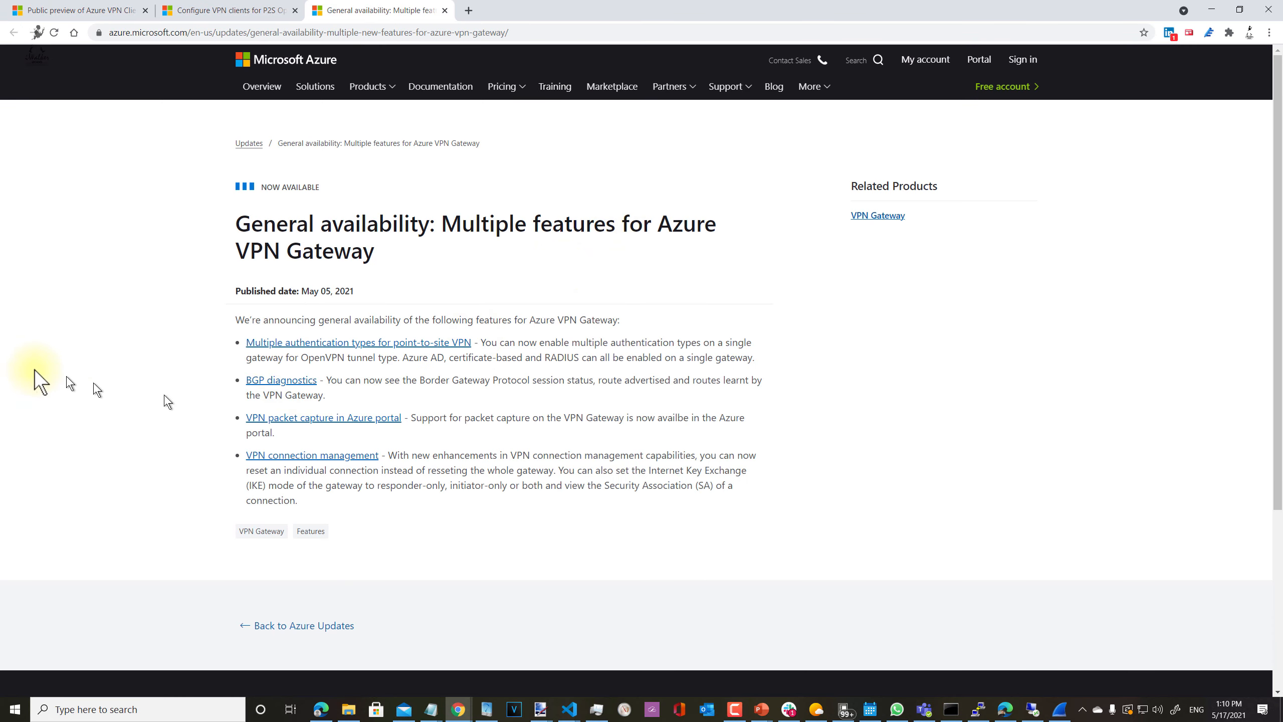
pyautogui.moveTo(528, 339); pyautogui.dragTo(688, 359)
pyautogui.click(696, 359)
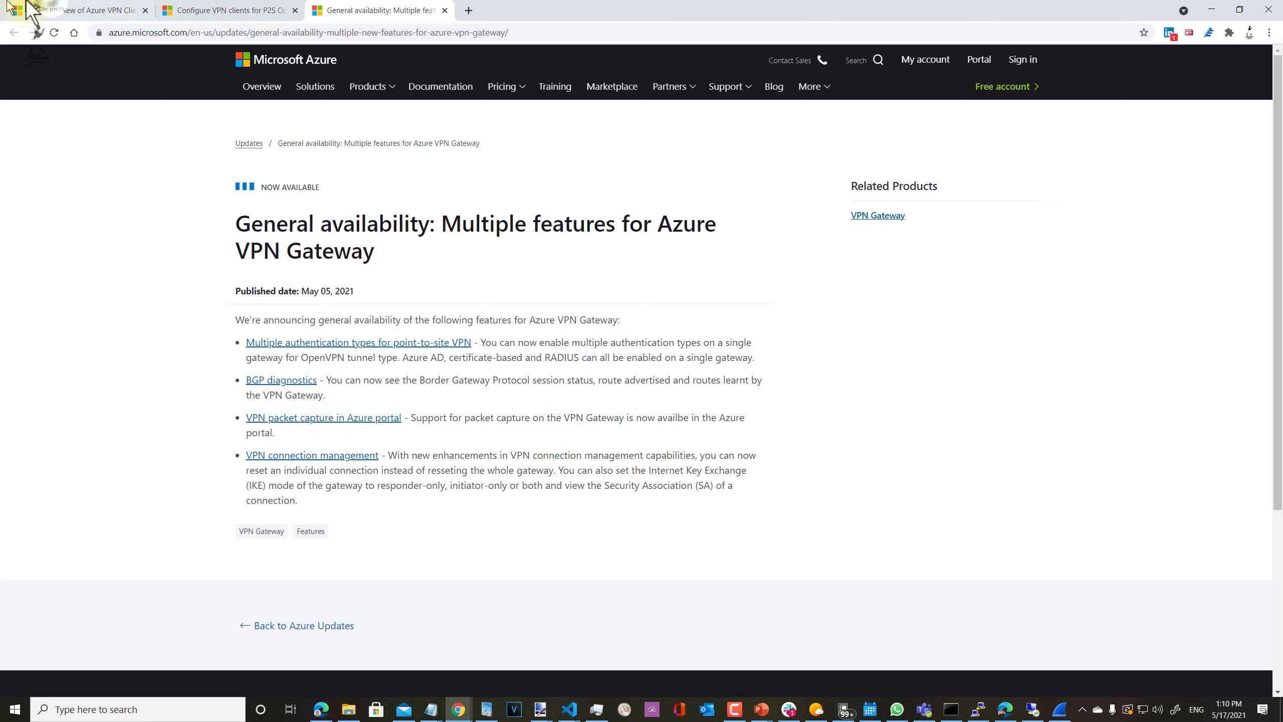
pyautogui.click(93, 11)
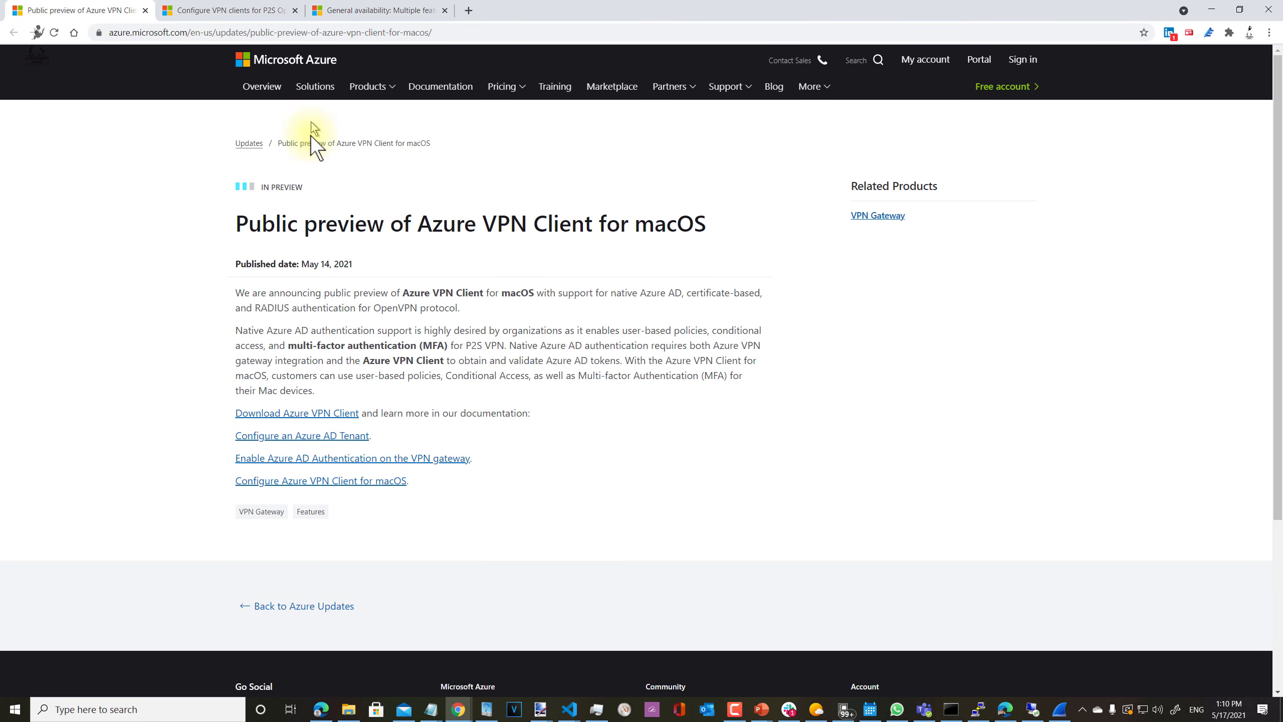
pyautogui.click(415, 9)
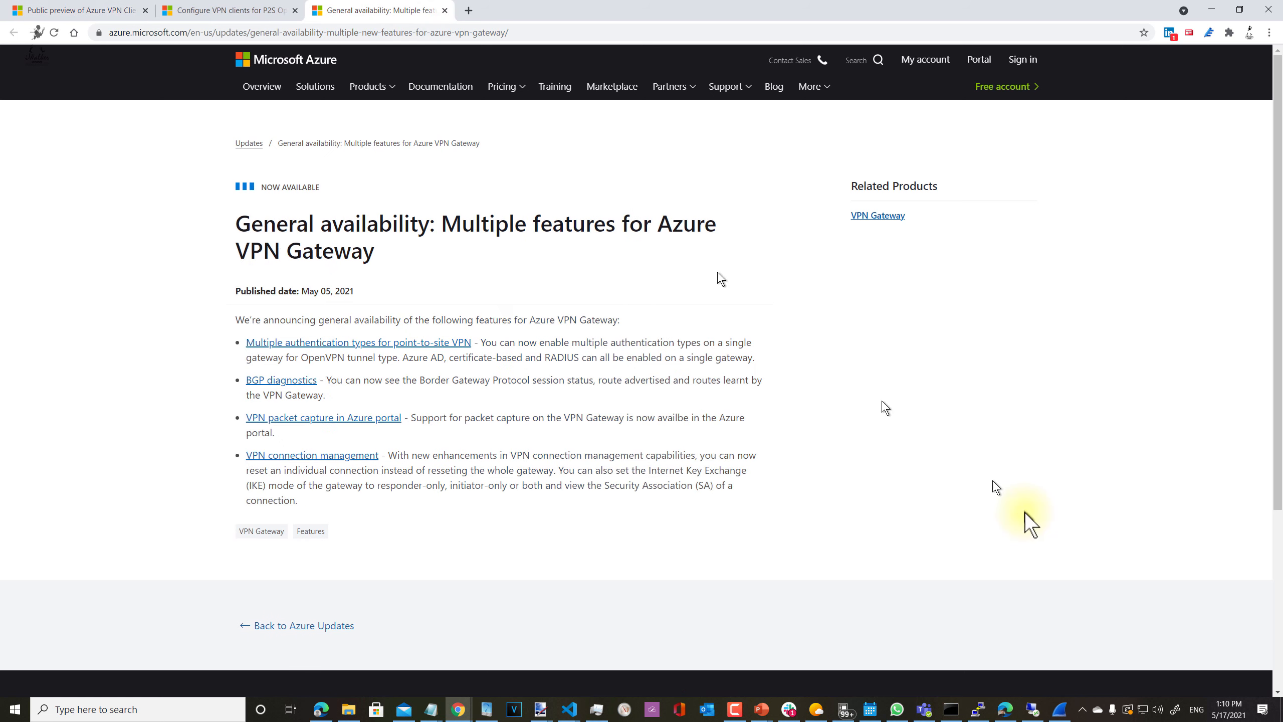
# In gw-GWdemo01's point-to-site configuration, keep the OpenVPN (SSL) tunnel and select Azure certificate and Azure Active Directory authentication to show their required fields
pyautogui.hotkey('alt', 'Tab')
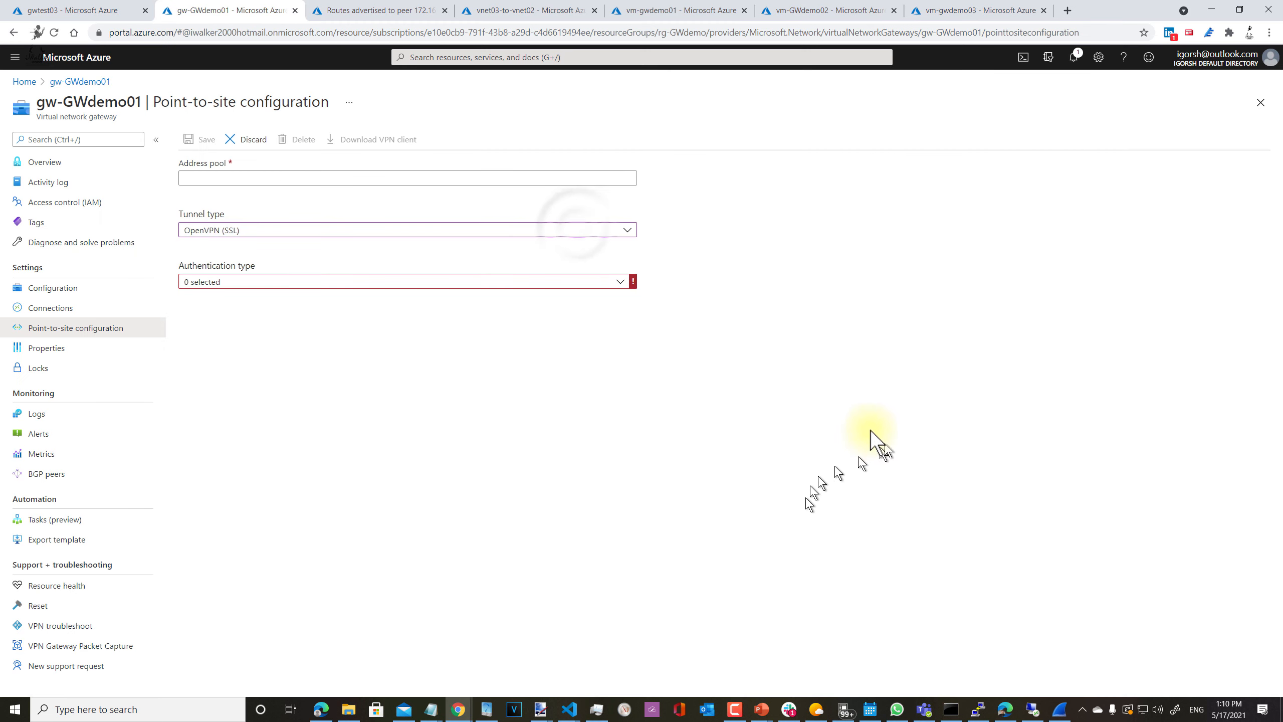
pyautogui.click(578, 232)
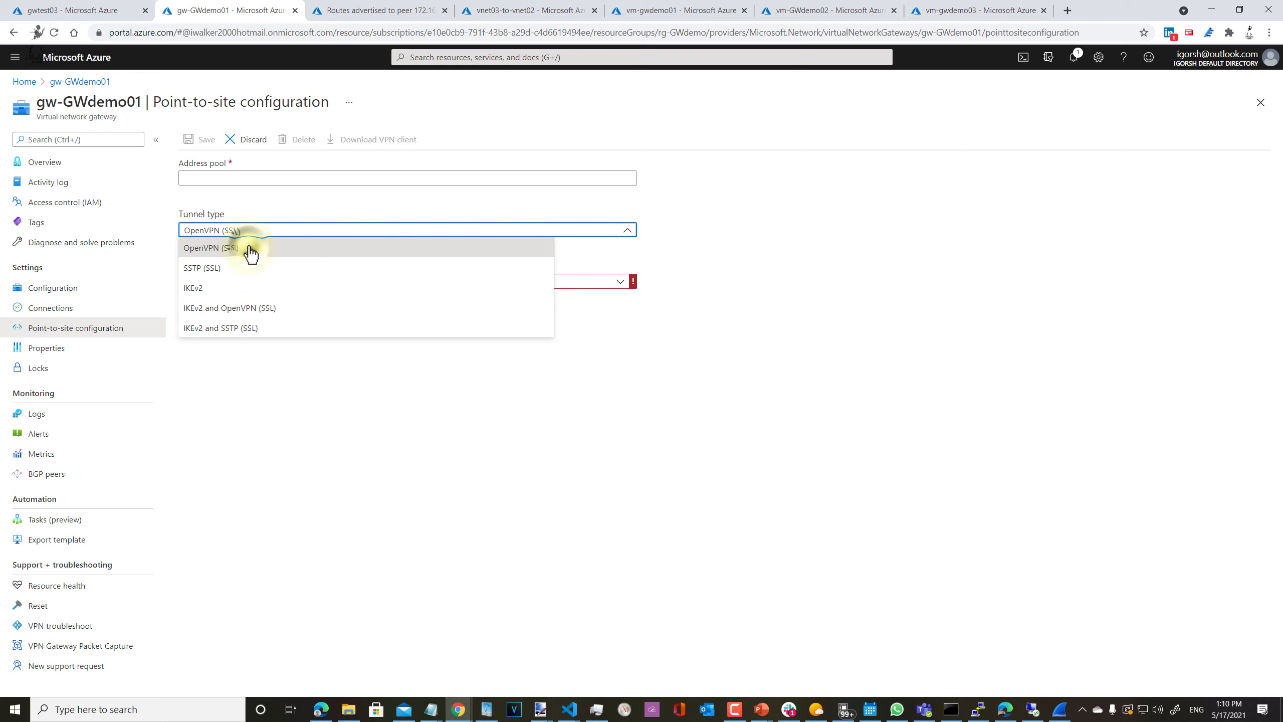
pyautogui.click(627, 296)
pyautogui.click(623, 283)
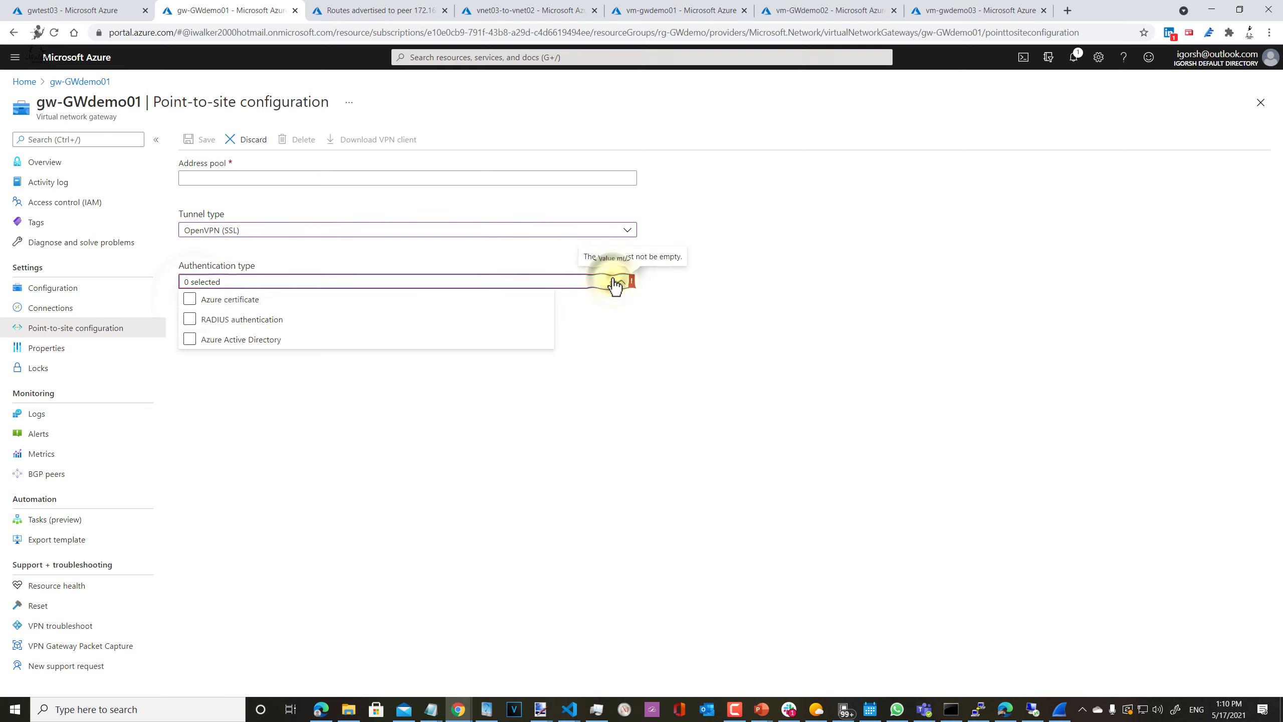
pyautogui.click(191, 299)
pyautogui.click(190, 339)
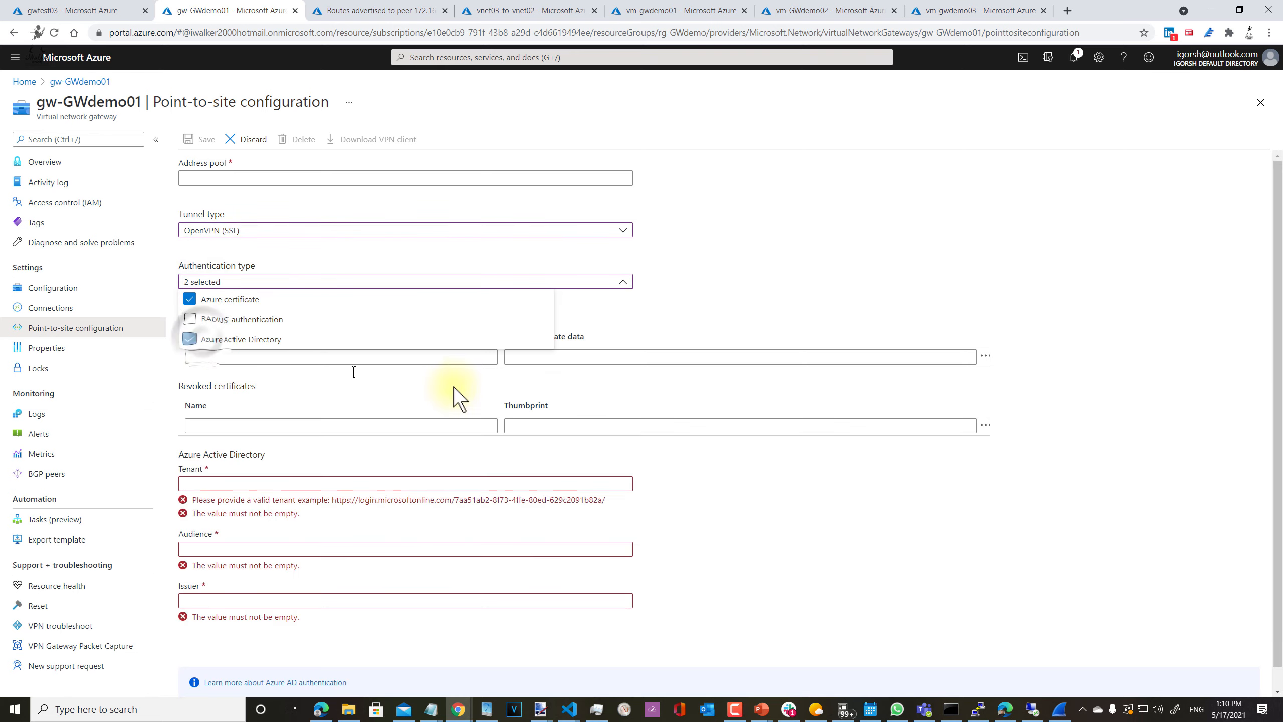
pyautogui.click(759, 292)
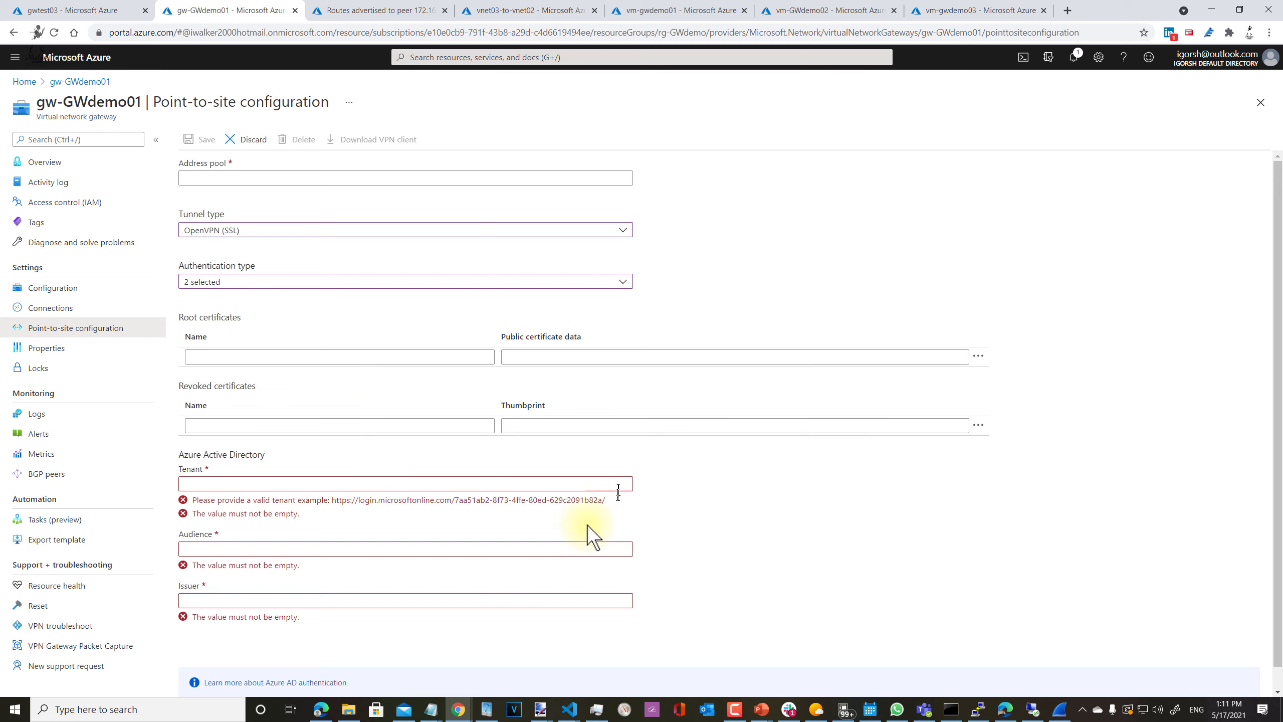
pyautogui.scroll(-2, 839, 543)
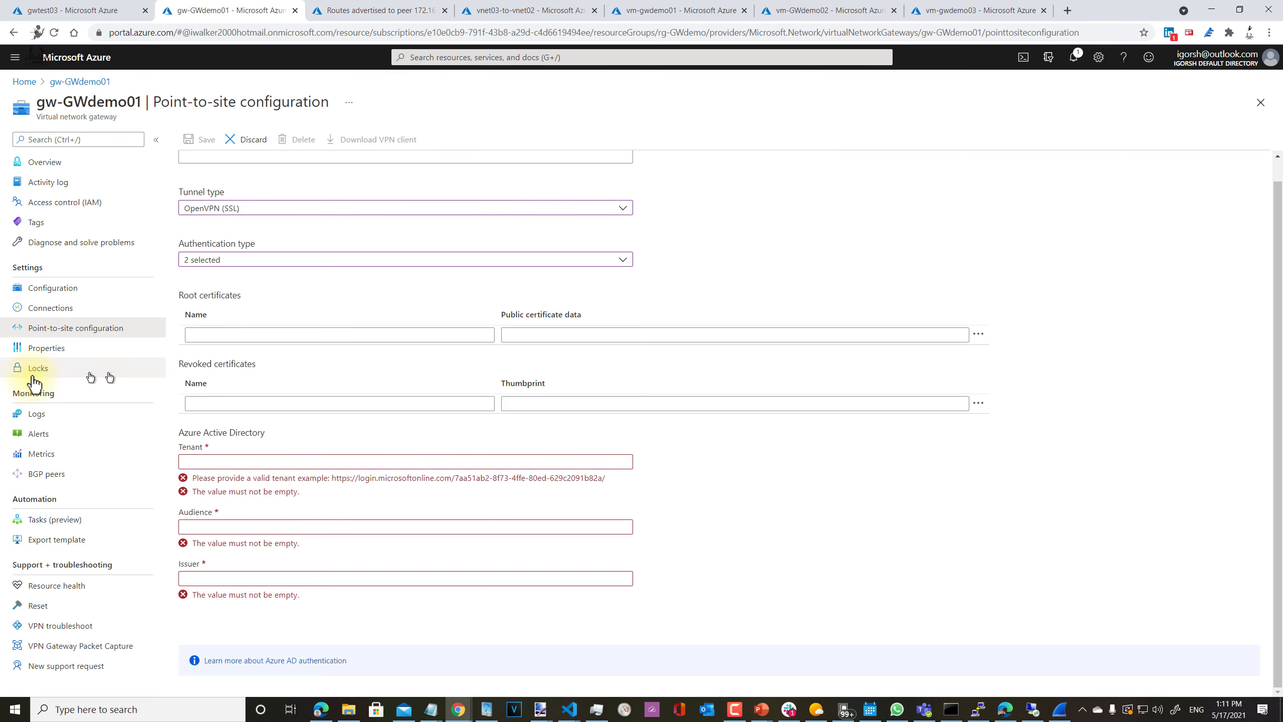
# Discard the unsaved point-to-site edits and open the BGP peers pages of gw-GWdemo01 and gw-GWdemo02
pyautogui.click(68, 481)
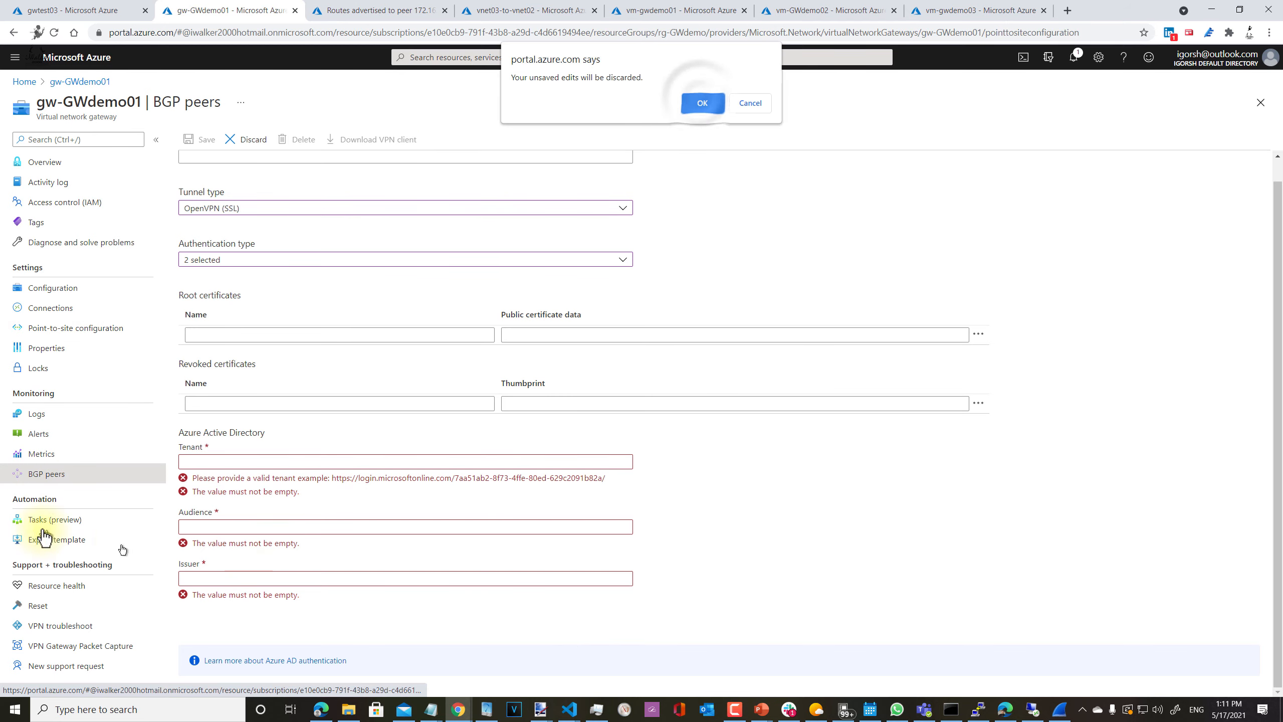
pyautogui.click(702, 93)
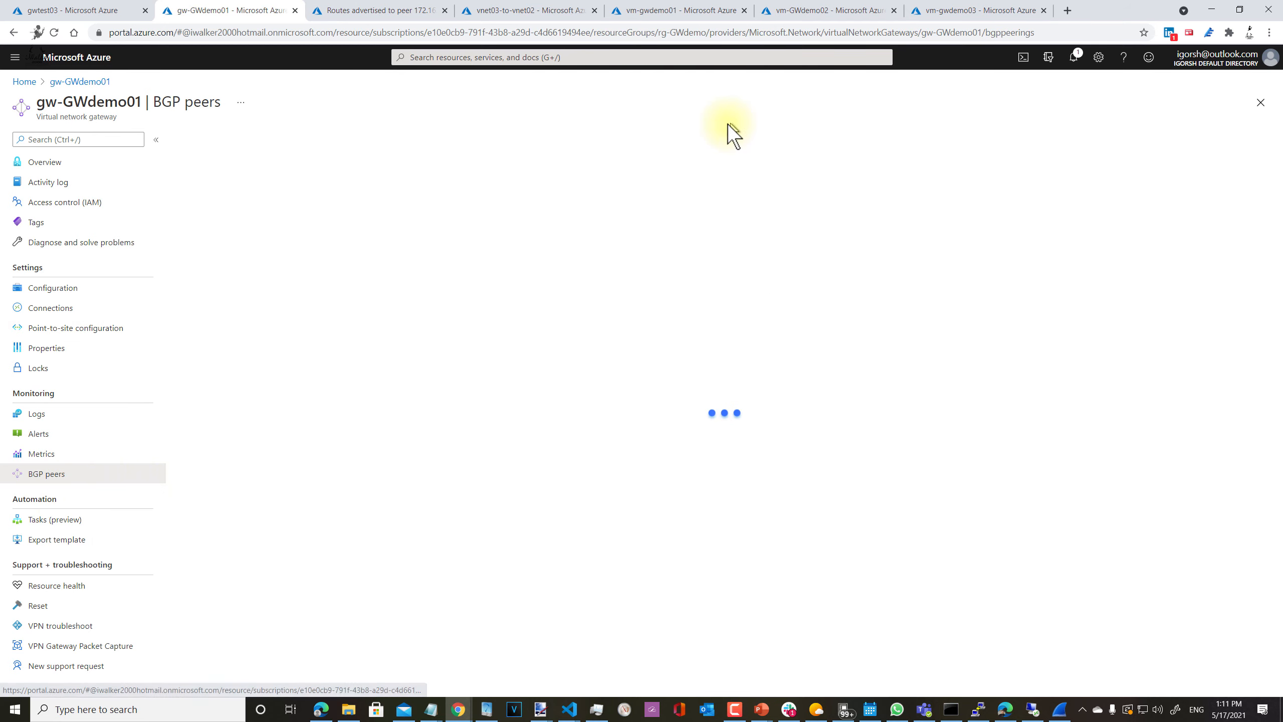
pyautogui.click(396, 11)
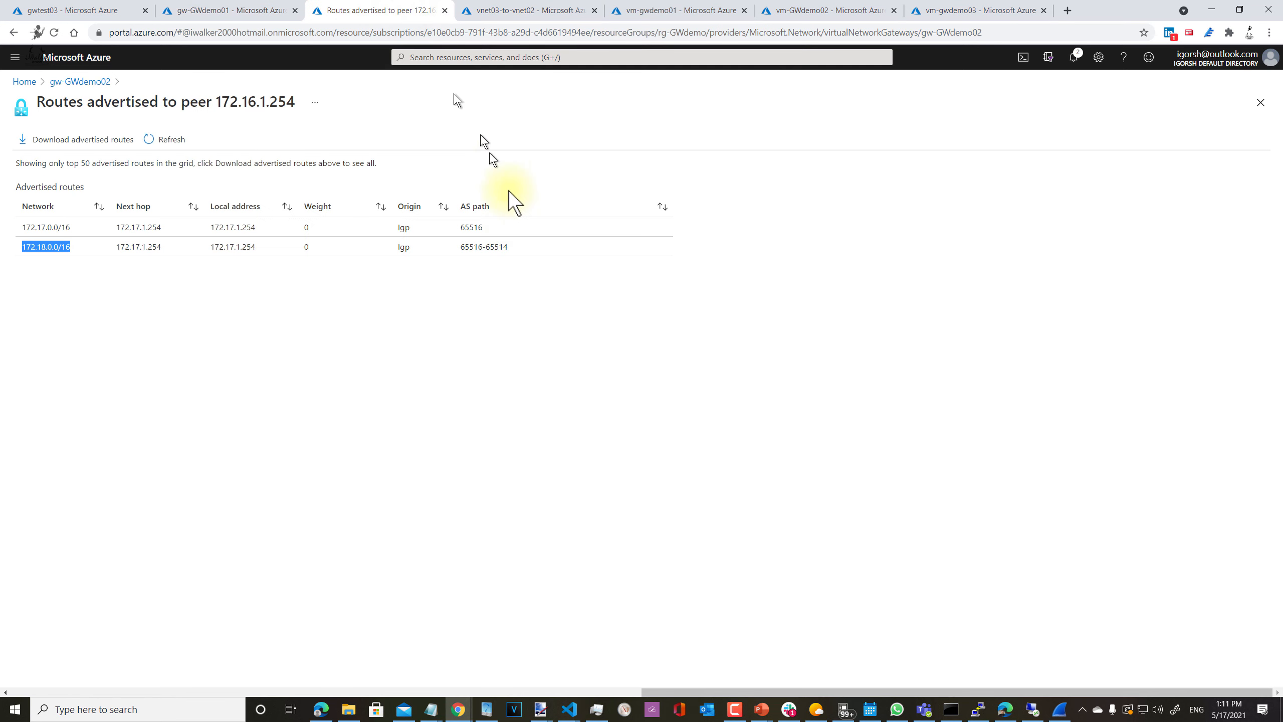
pyautogui.click(85, 82)
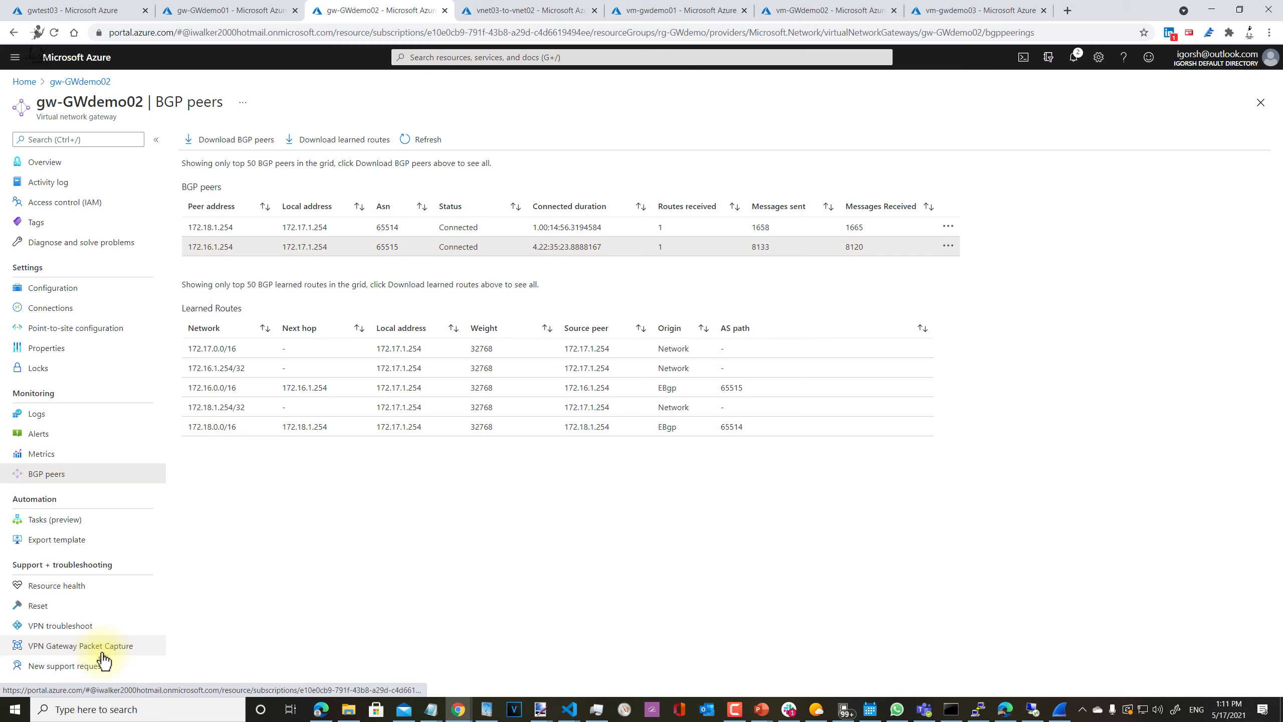
# View the vnet03-to-vnet02 security associations page and review the ESP and ISAKMP packets of the gateway capture in Wireshark
pyautogui.click(550, 11)
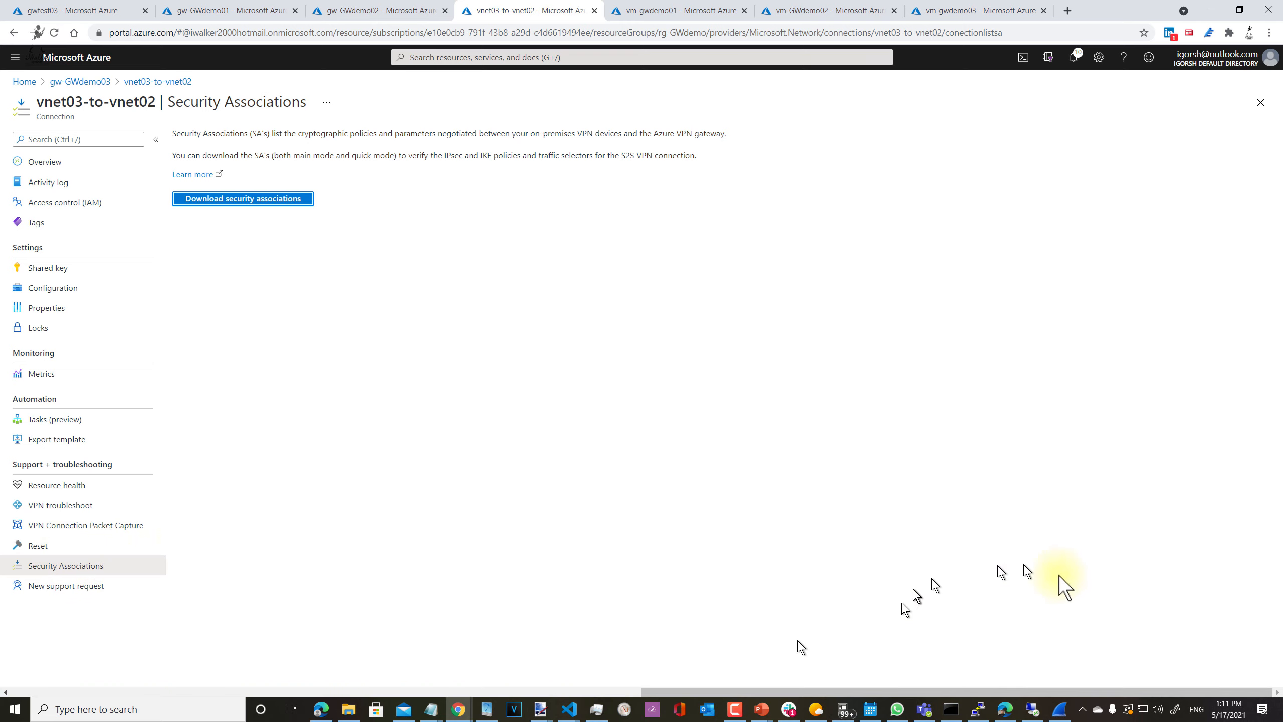
pyautogui.click(1055, 714)
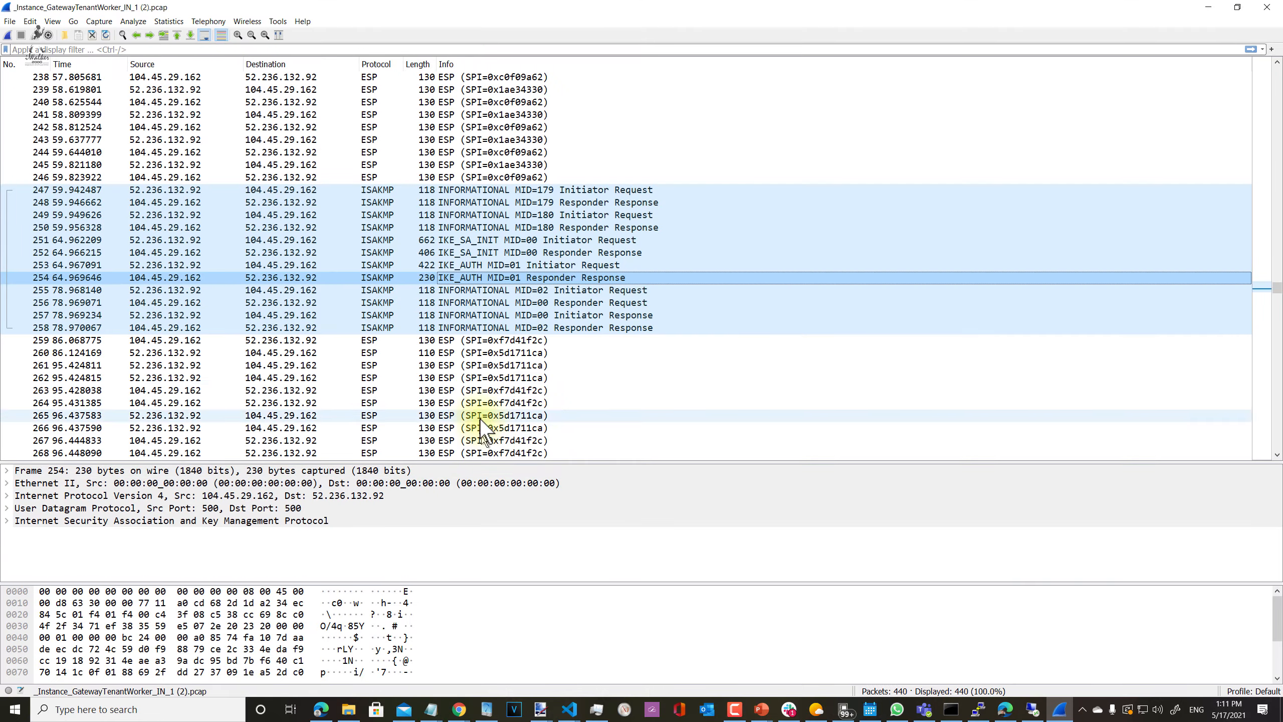
pyautogui.scroll(-15, 692, 305)
pyautogui.scroll(20, 698, 319)
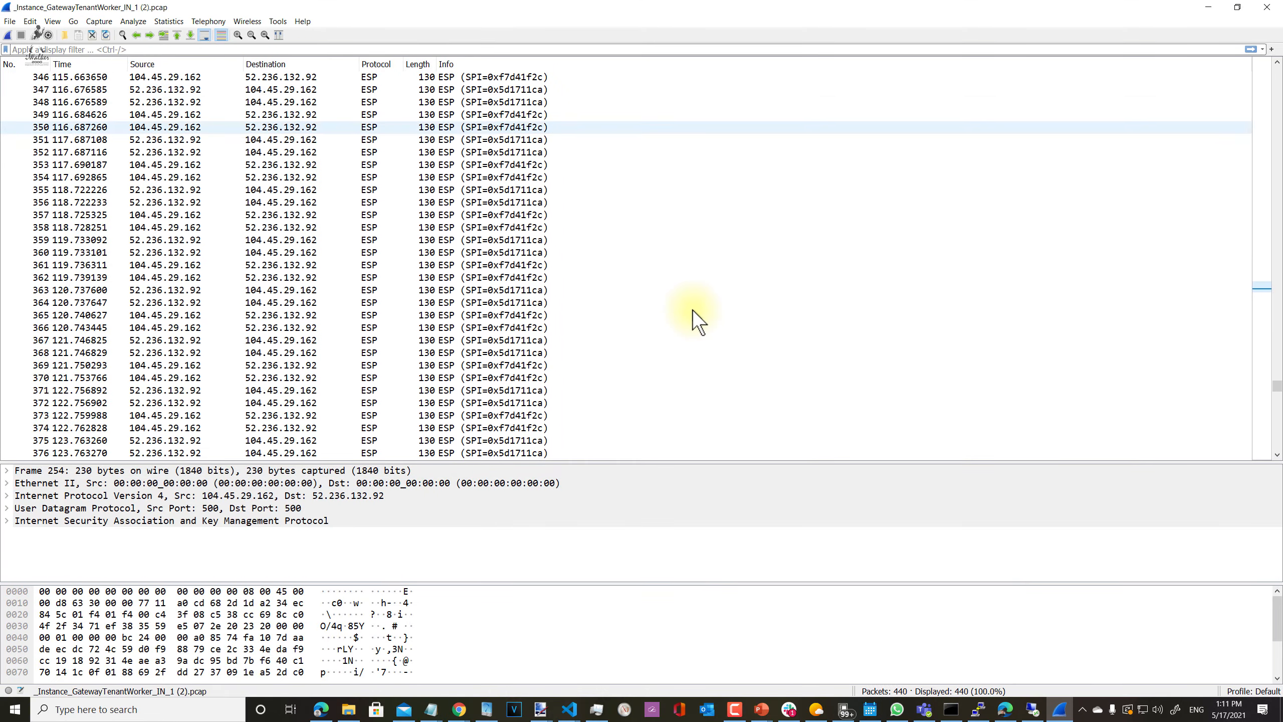
pyautogui.scroll(-3, 698, 319)
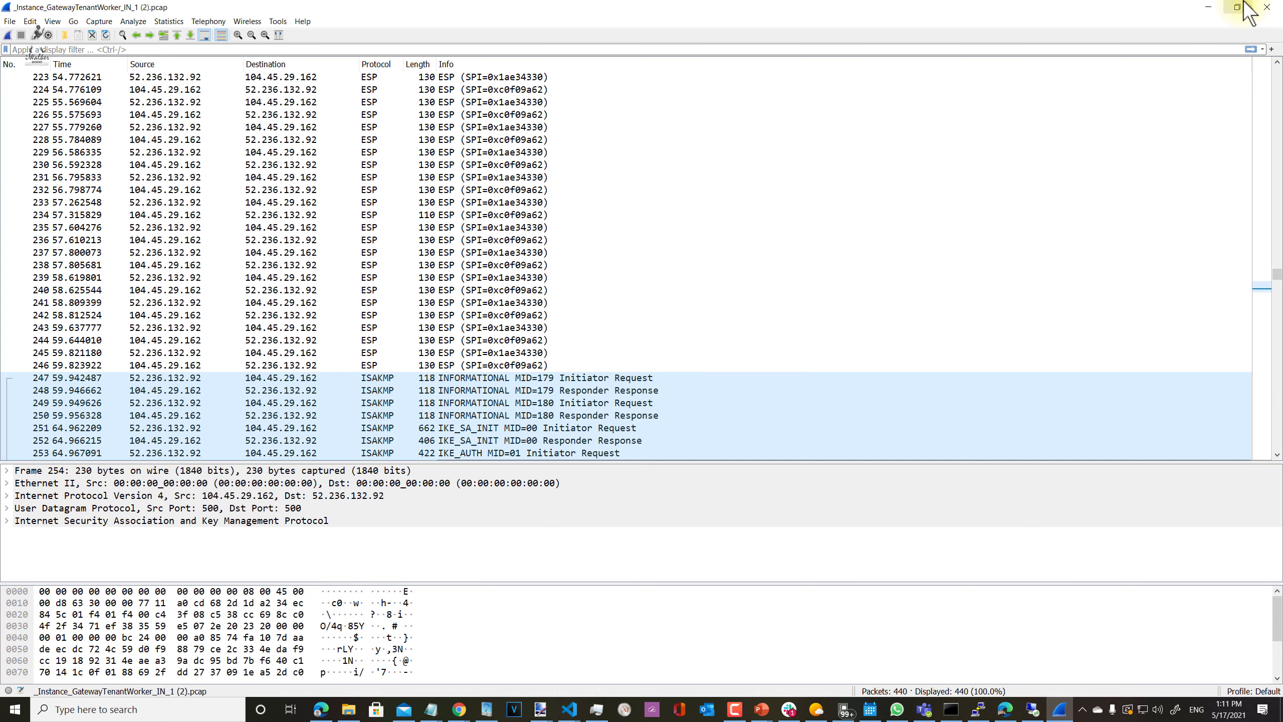
pyautogui.click(1215, 15)
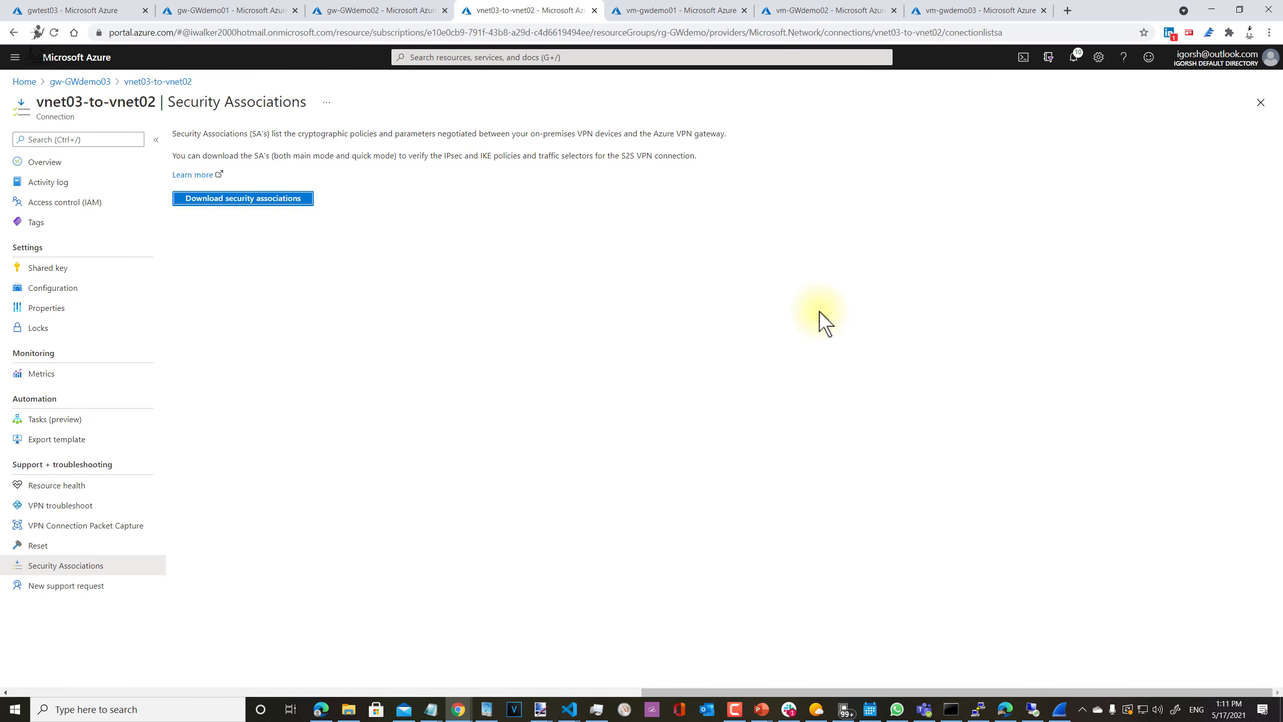
# Switch from the vnet03-to-vnet02 security associations page to the Azure/bicep repository on GitHub
pyautogui.hotkey('alt', 'Tab')
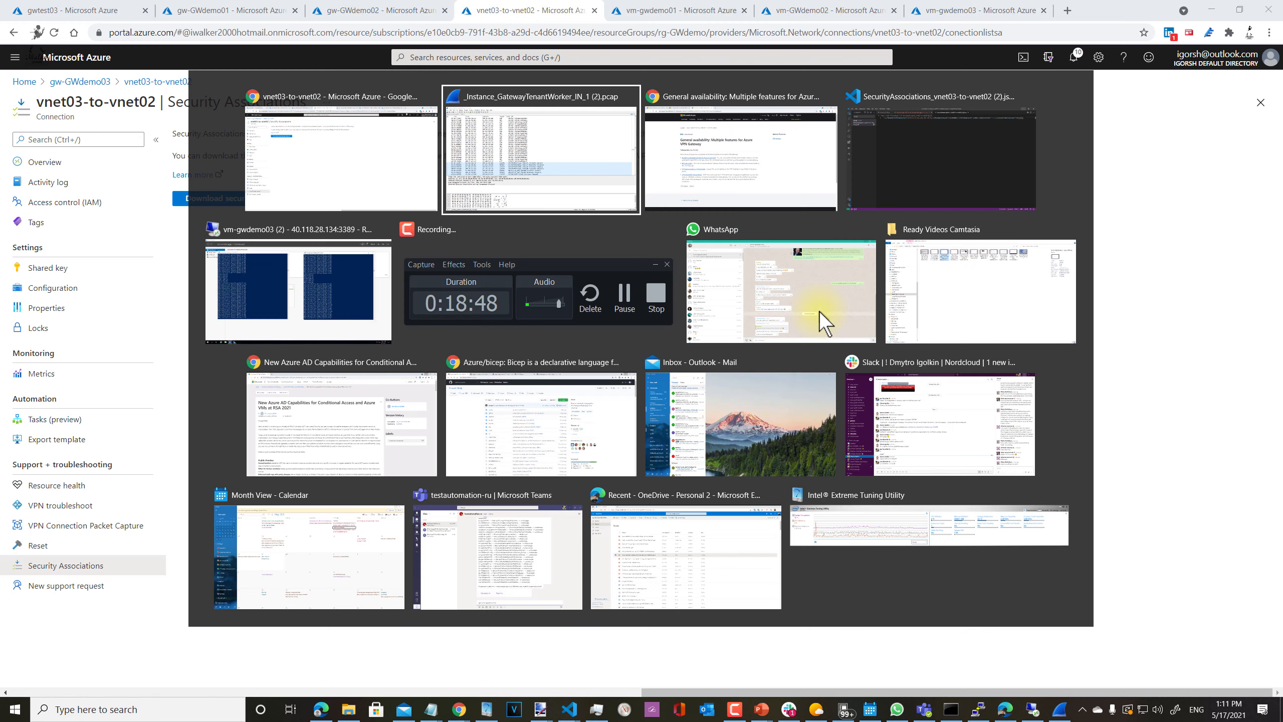
pyautogui.hotkey('alt', 'Tab')
pyautogui.click(461, 708)
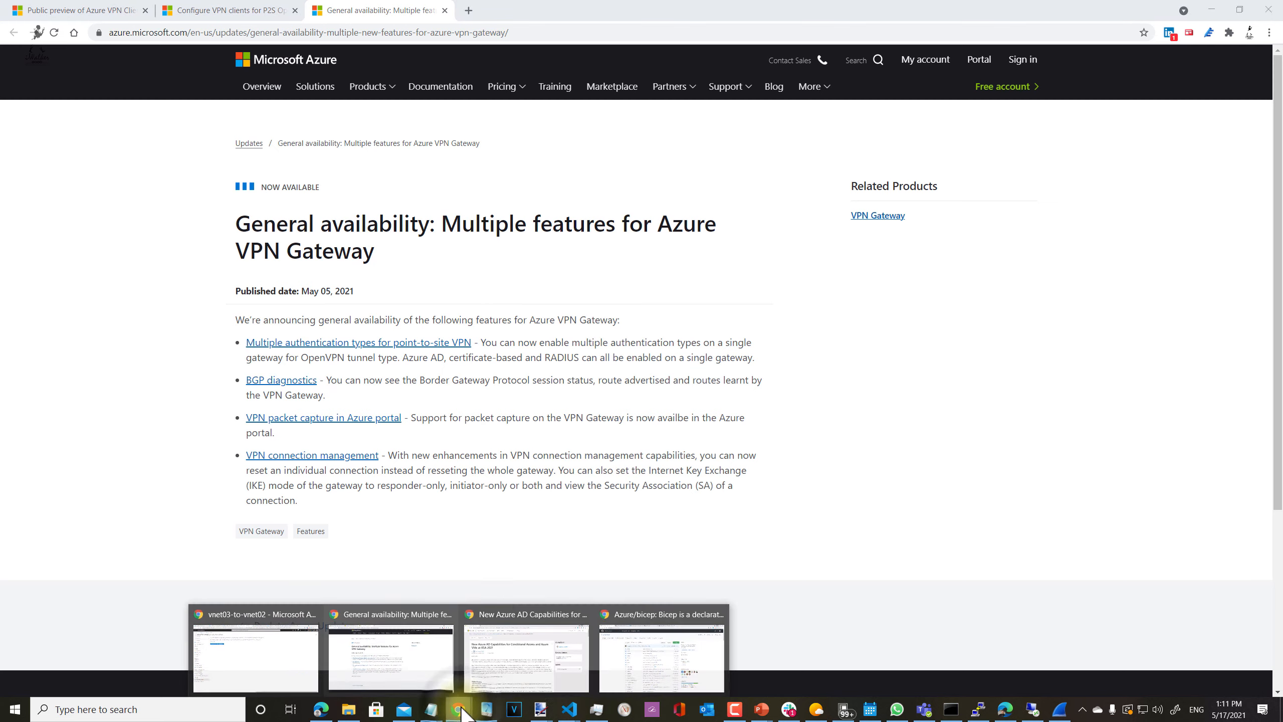
pyautogui.click(612, 658)
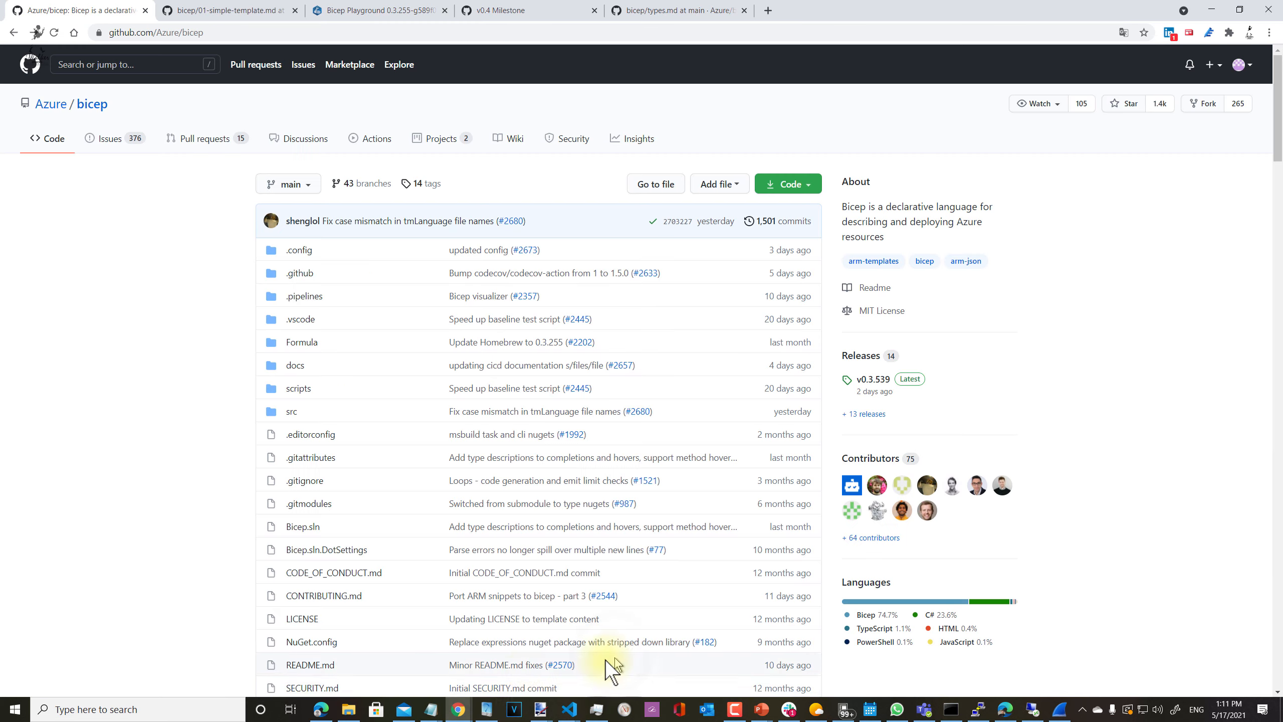
# Open the Tech Community article on new Azure AD capabilities at RSA 2021 and review its Conditional Access and Azure VM login sections
pyautogui.moveTo(432, 710)
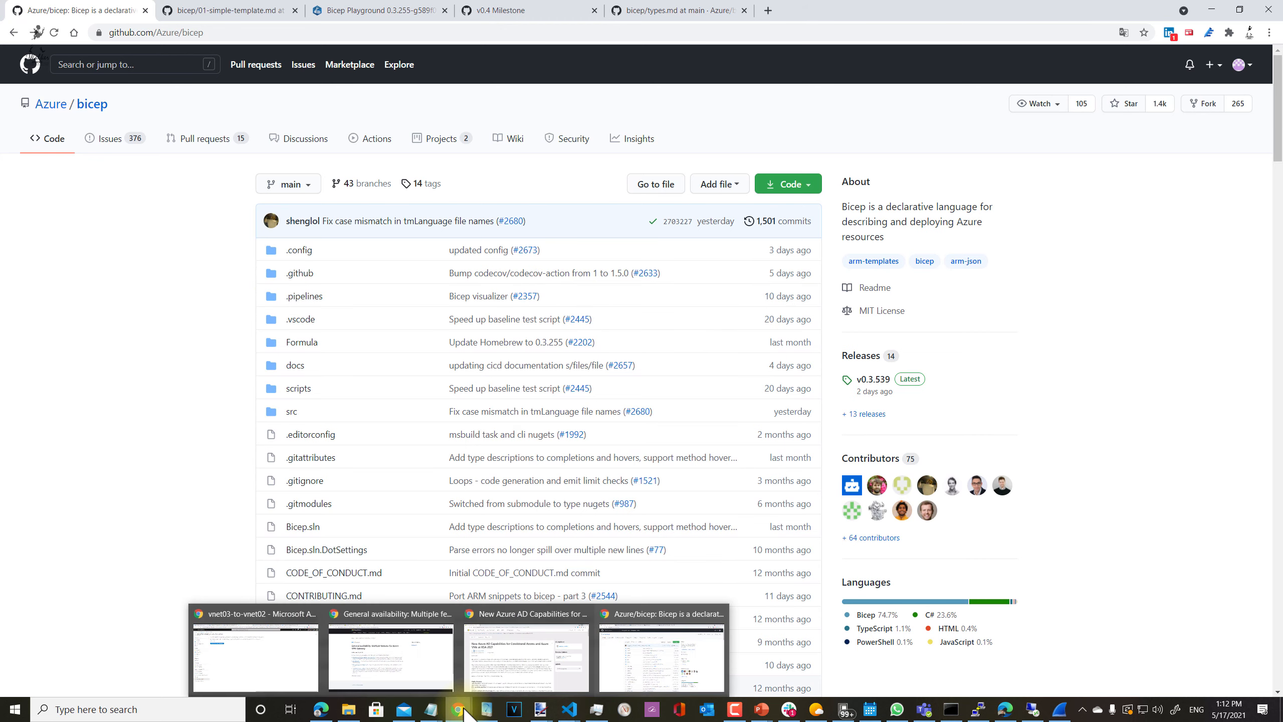
pyautogui.click(503, 676)
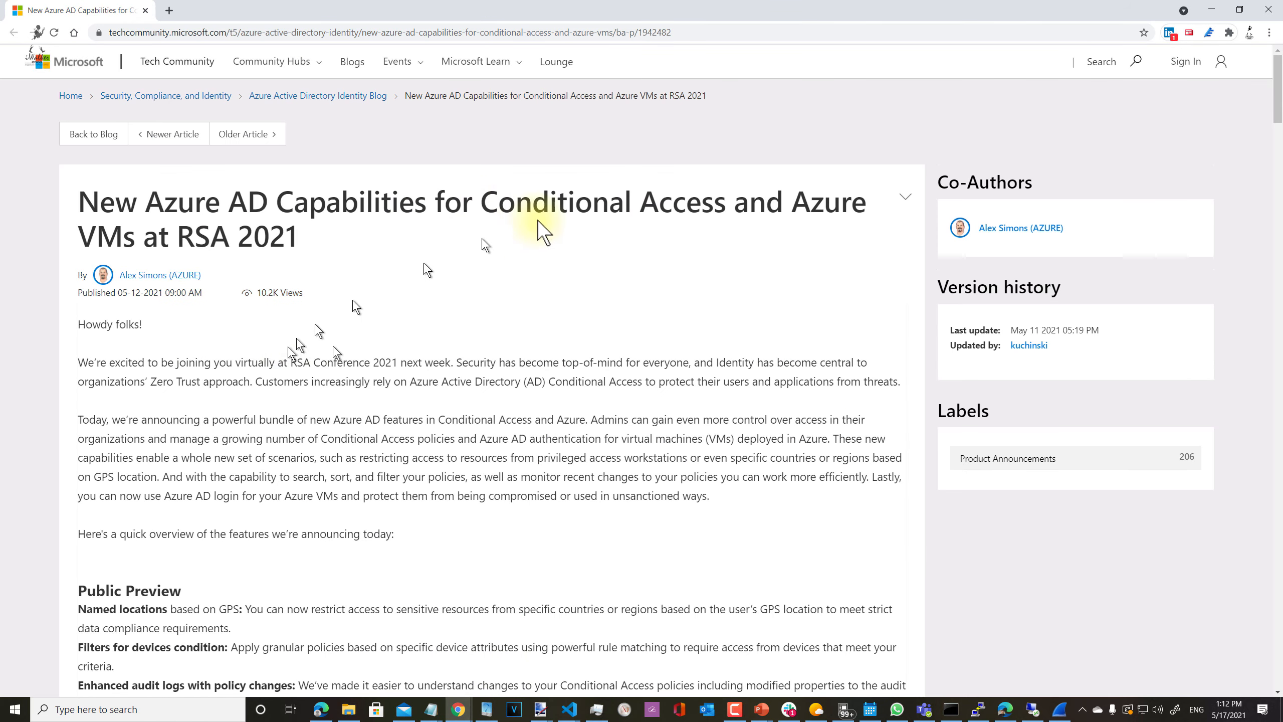
pyautogui.scroll(-8, 505, 381)
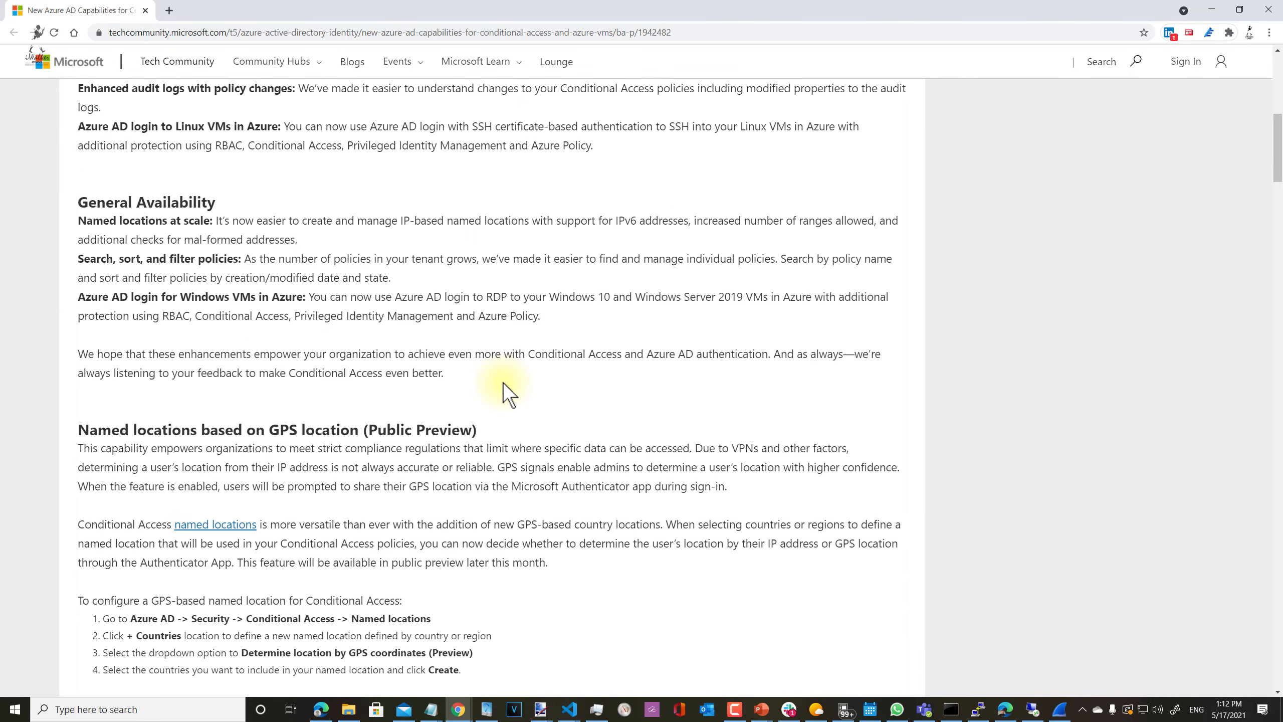
pyautogui.scroll(-15, 502, 386)
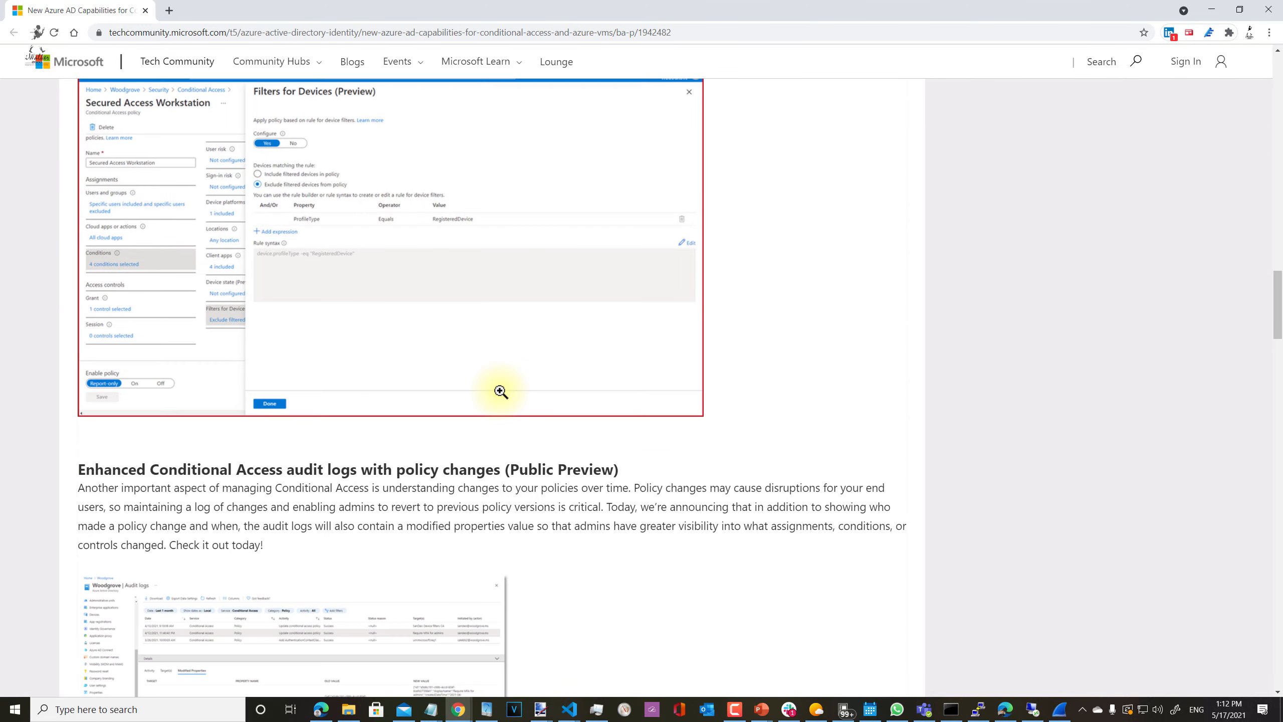
pyautogui.scroll(-15, 500, 391)
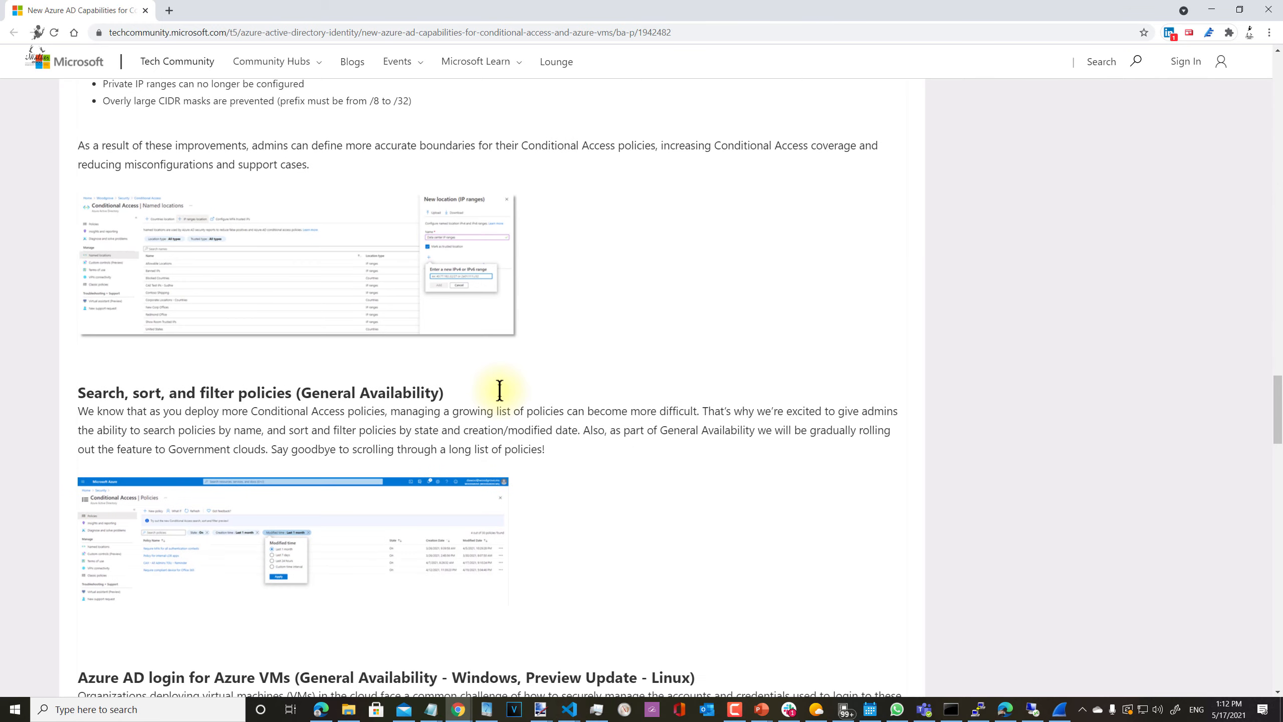
pyautogui.scroll(-7, 499, 391)
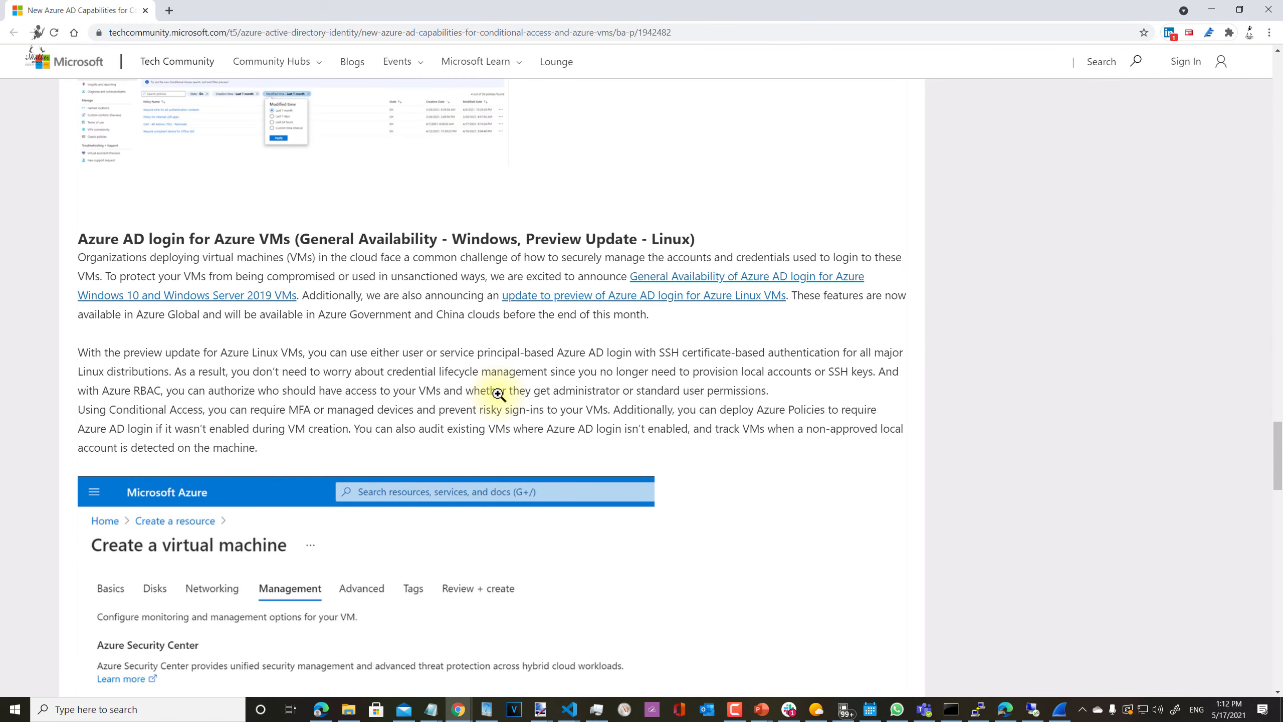
pyautogui.scroll(-5, 498, 393)
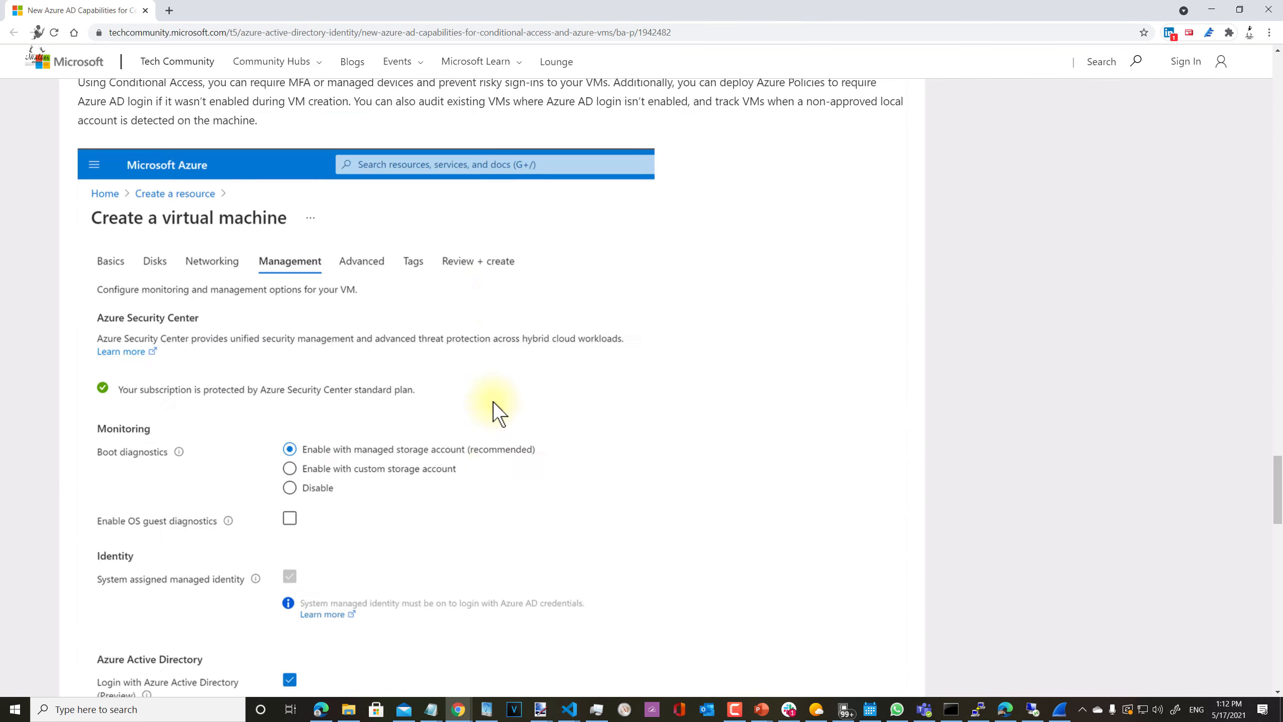
pyautogui.scroll(9, 493, 401)
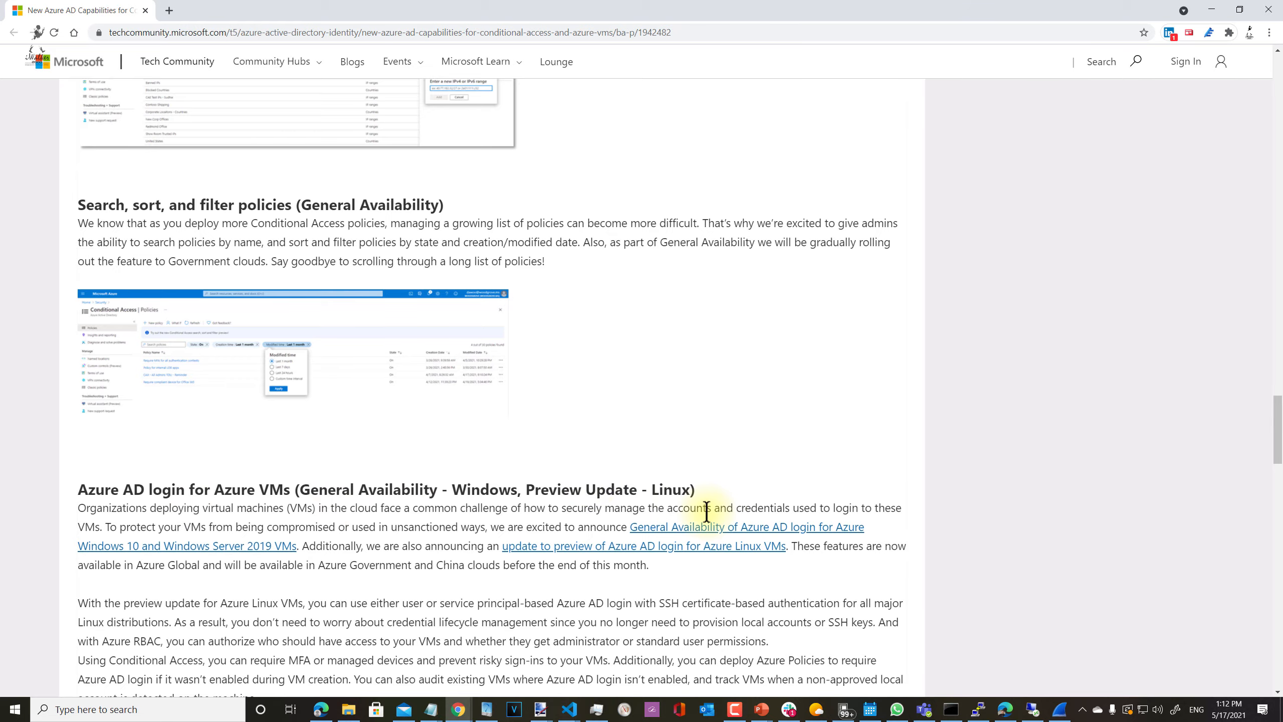
pyautogui.scroll(10, 704, 509)
pyautogui.scroll(20, 706, 512)
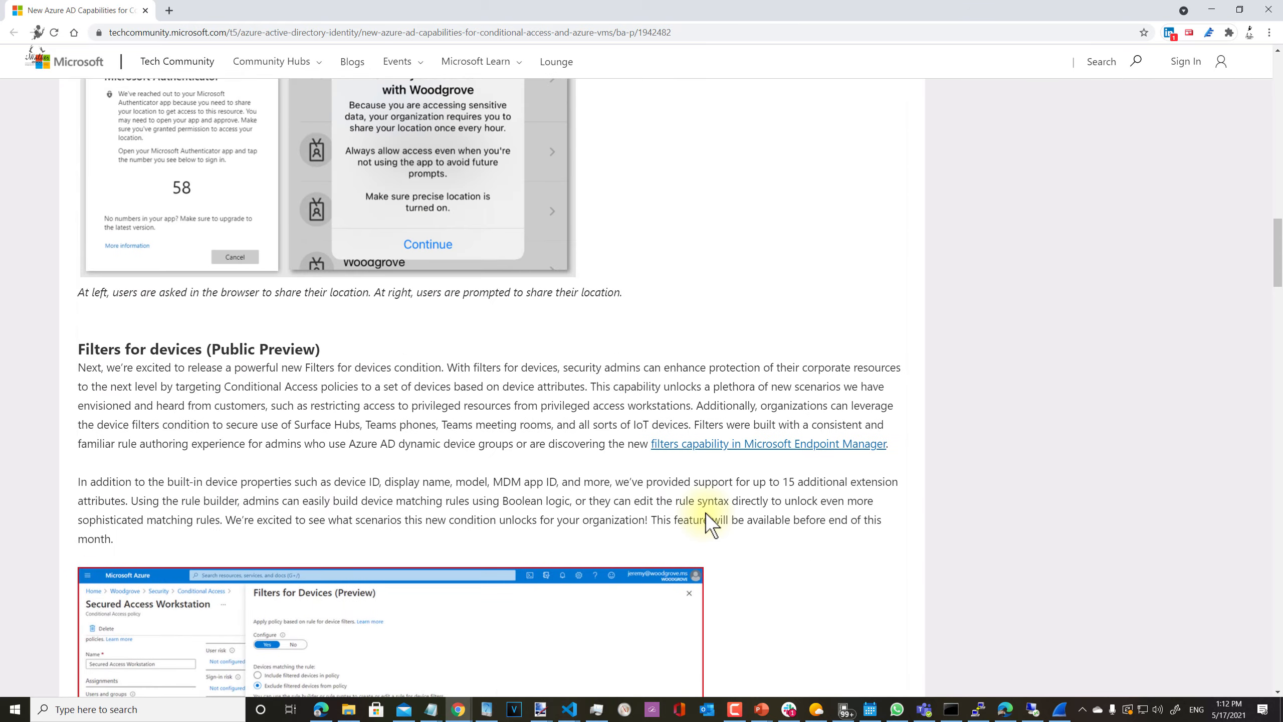
pyautogui.scroll(1, 707, 526)
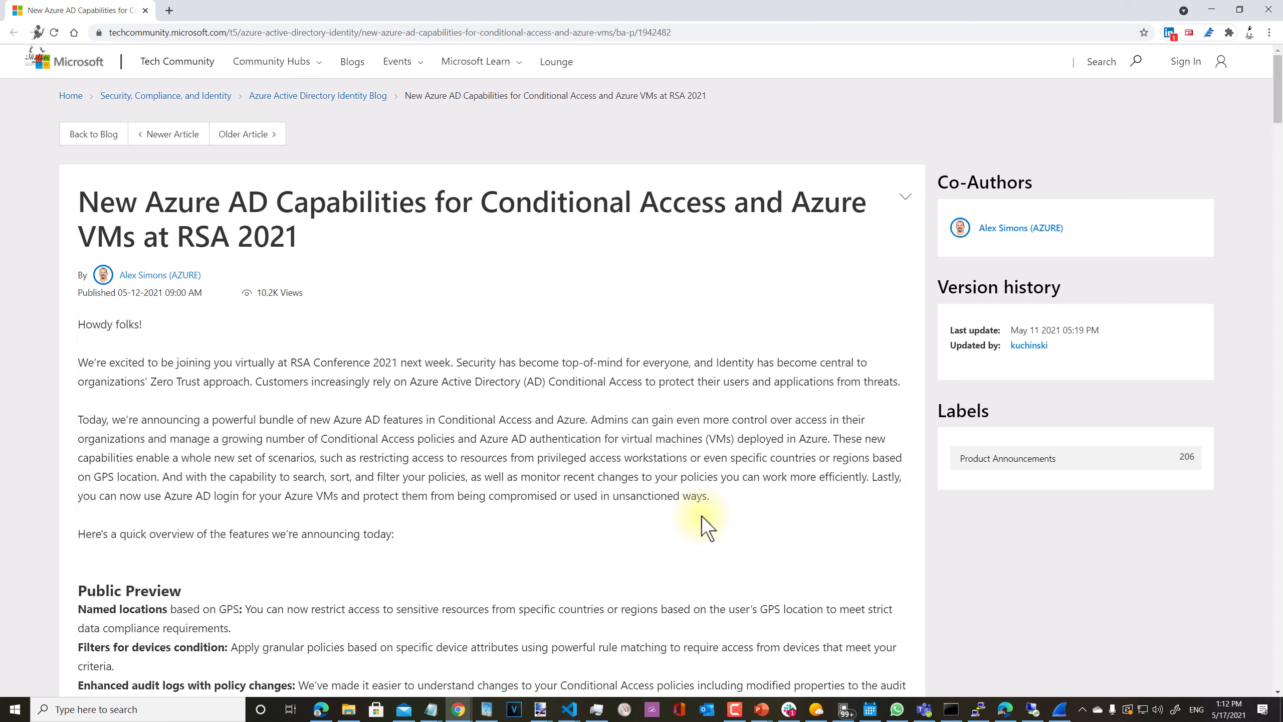